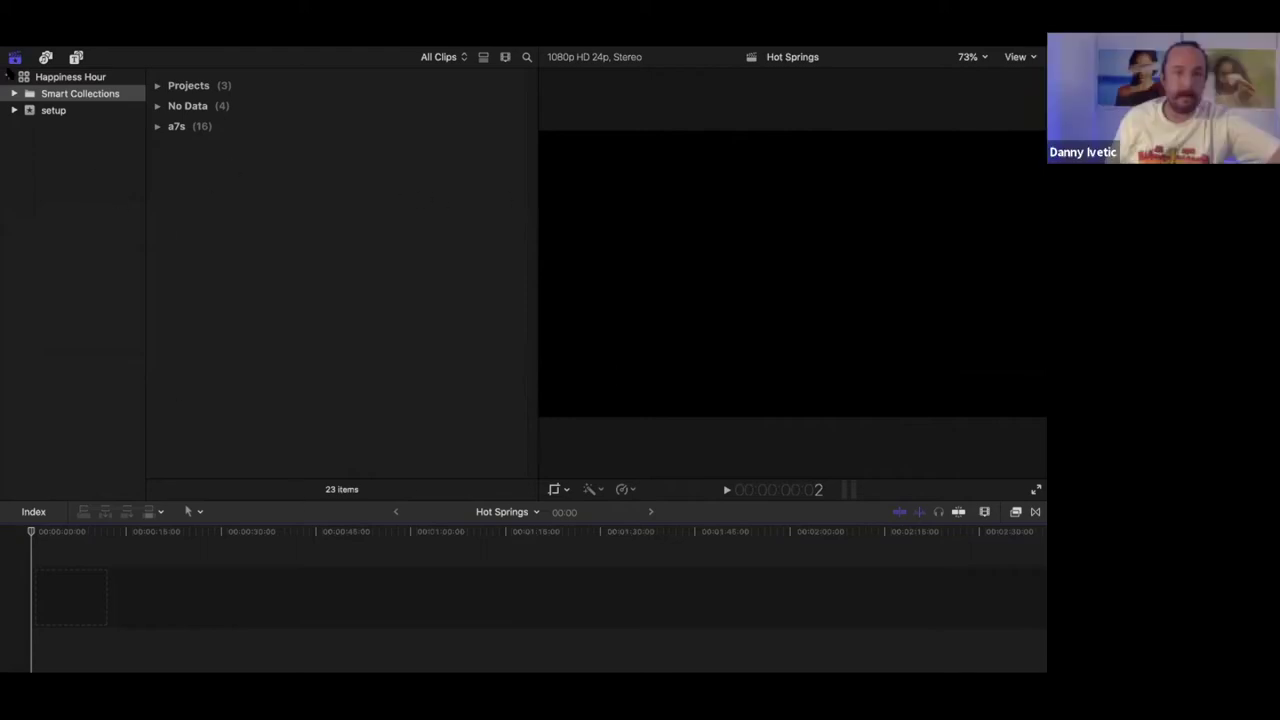
Step: Expand the a7s clip group and look through its footage for usable marked ranges
left_click(157, 128)
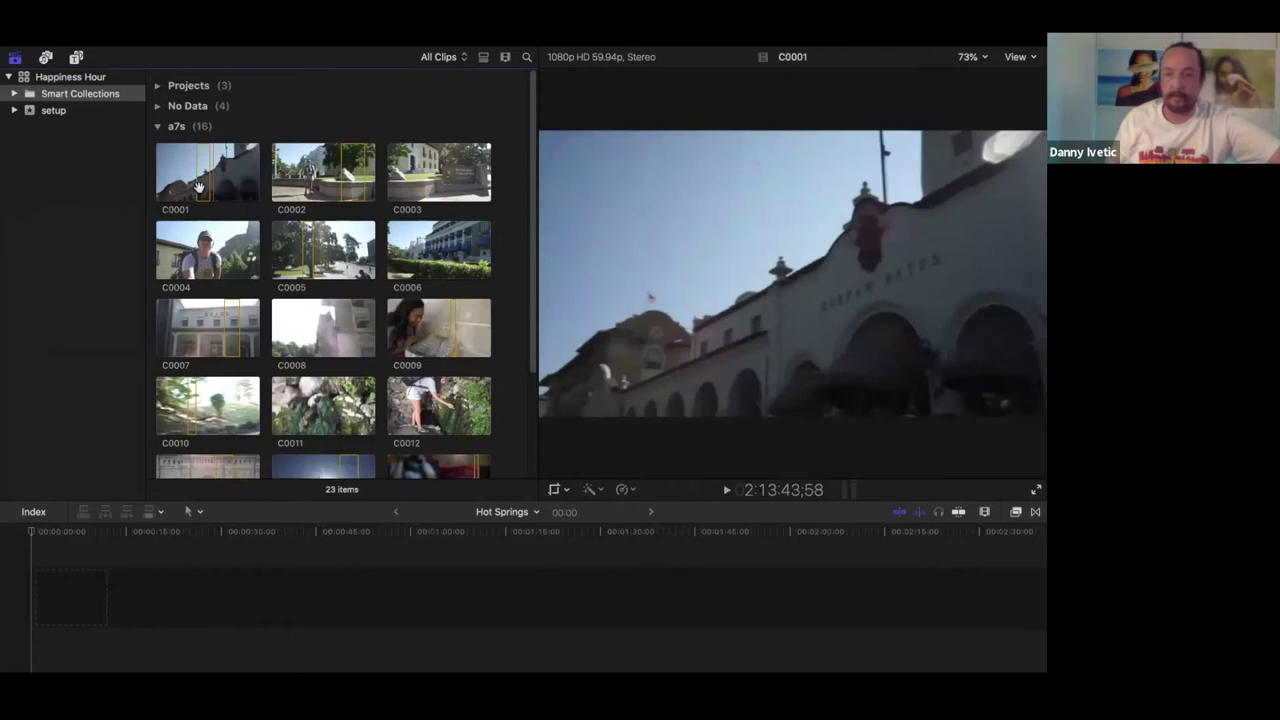
left_click(157, 88)
left_click(157, 87)
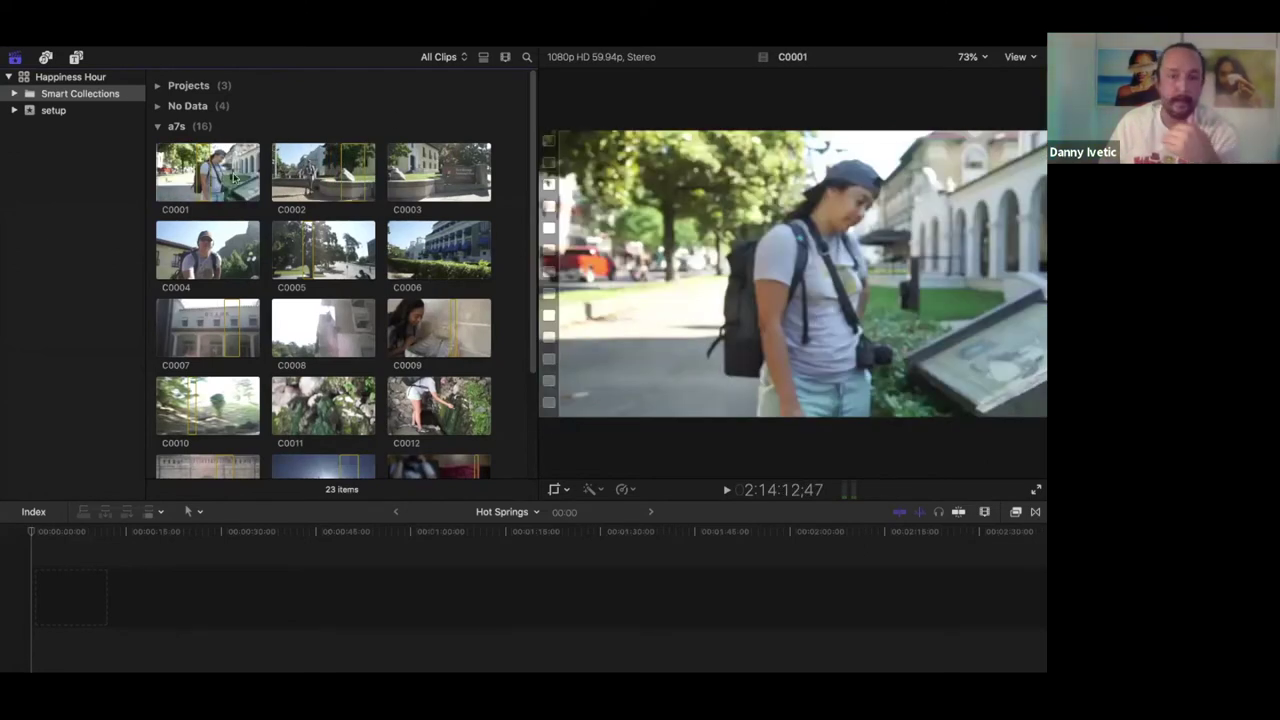
left_click(90, 563)
scroll(225, 228, "down", 1)
scroll(232, 240, "up", 1)
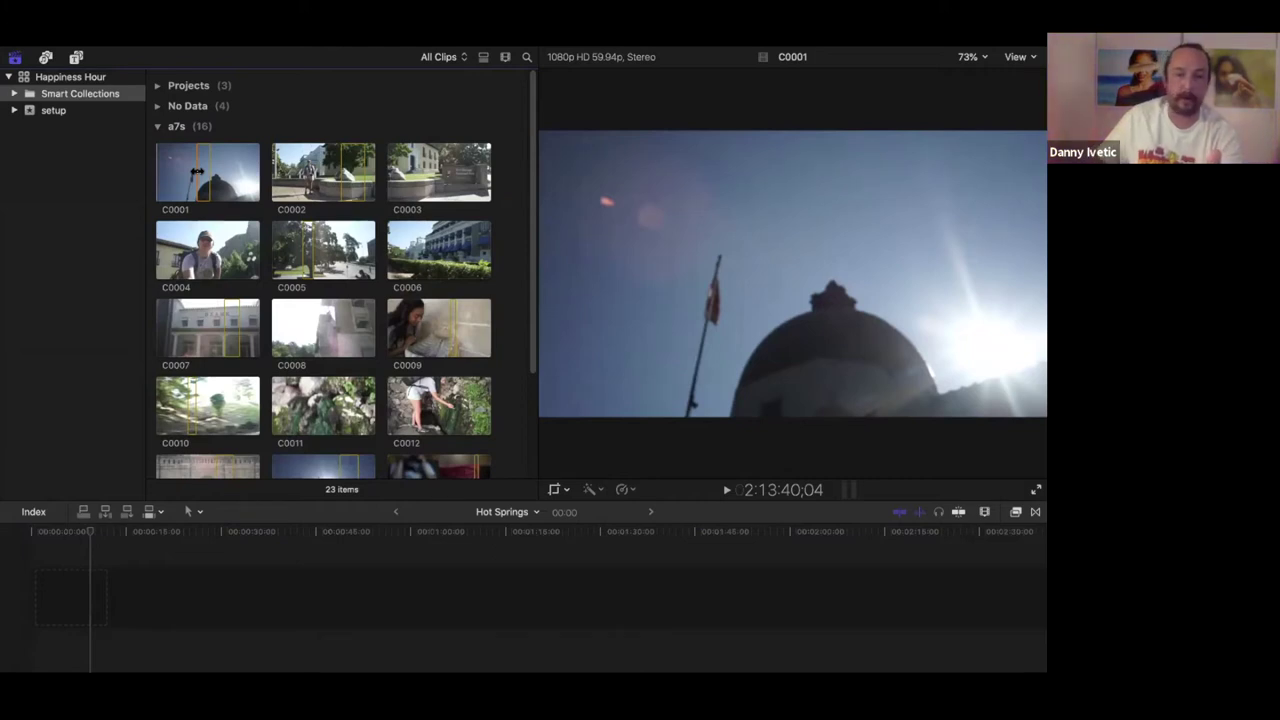
left_click(436, 176)
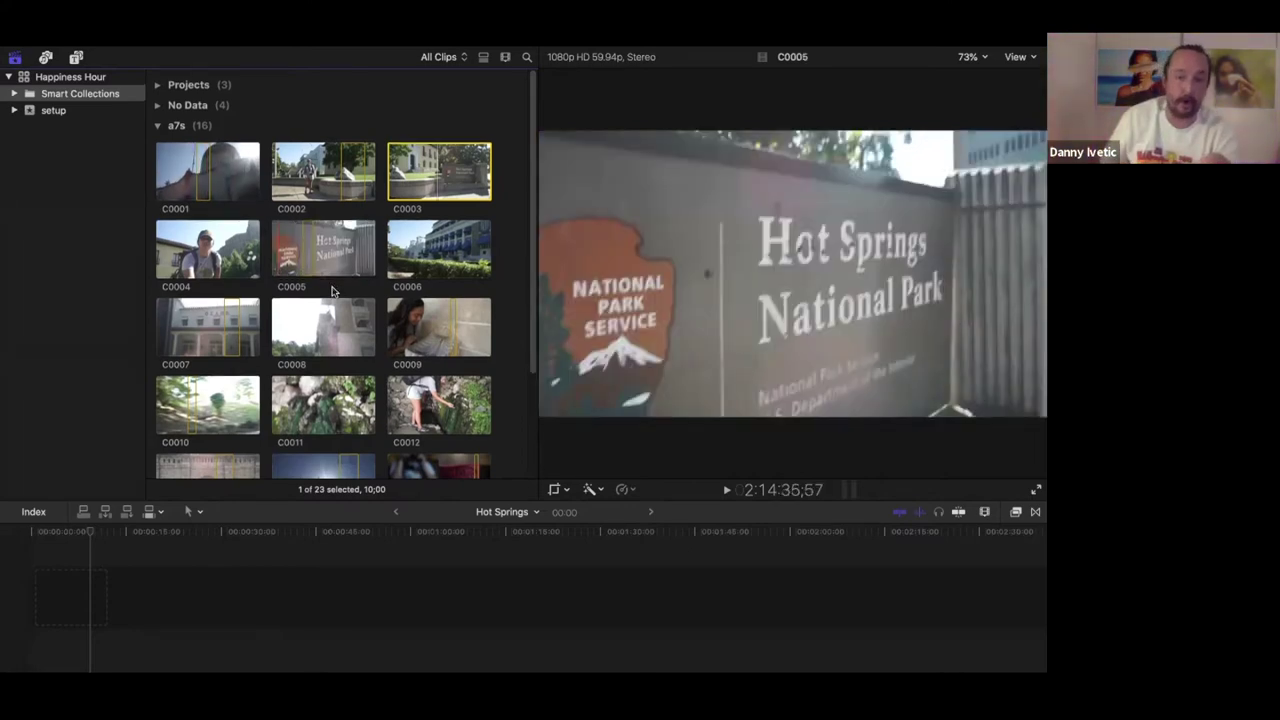
scroll(335, 290, "down", 3)
scroll(332, 288, "up", 3)
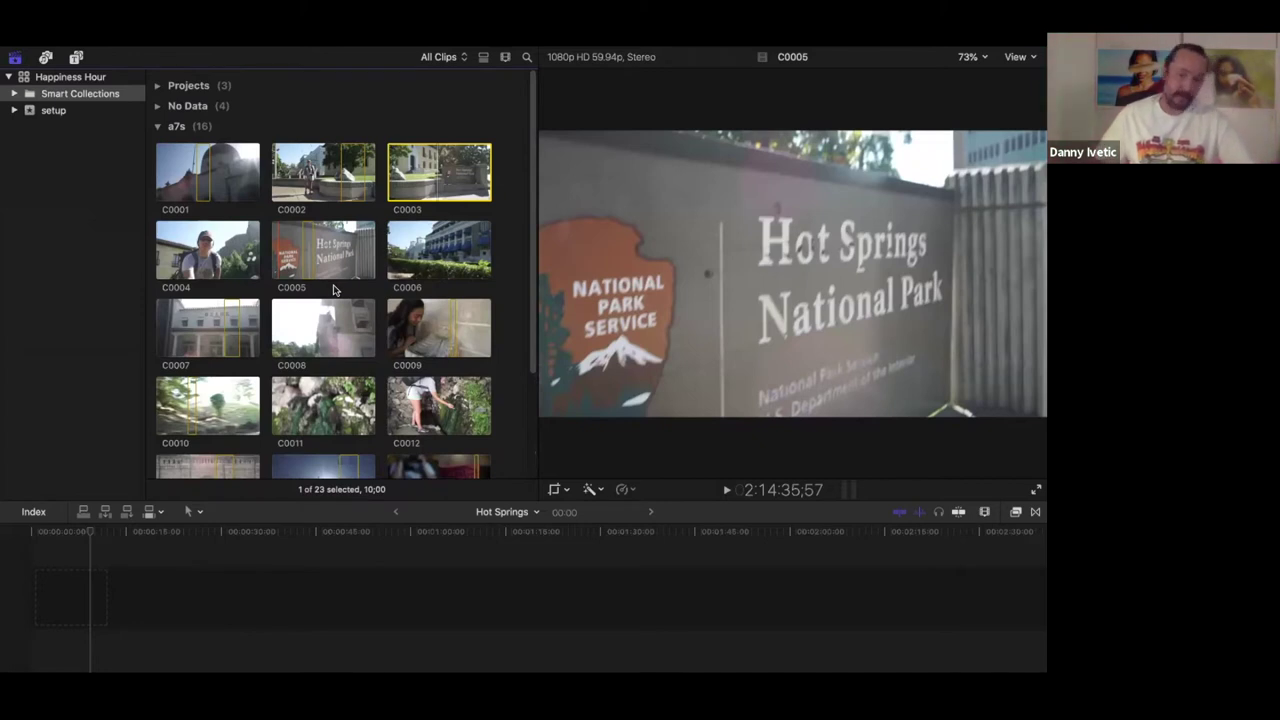
left_click(342, 216)
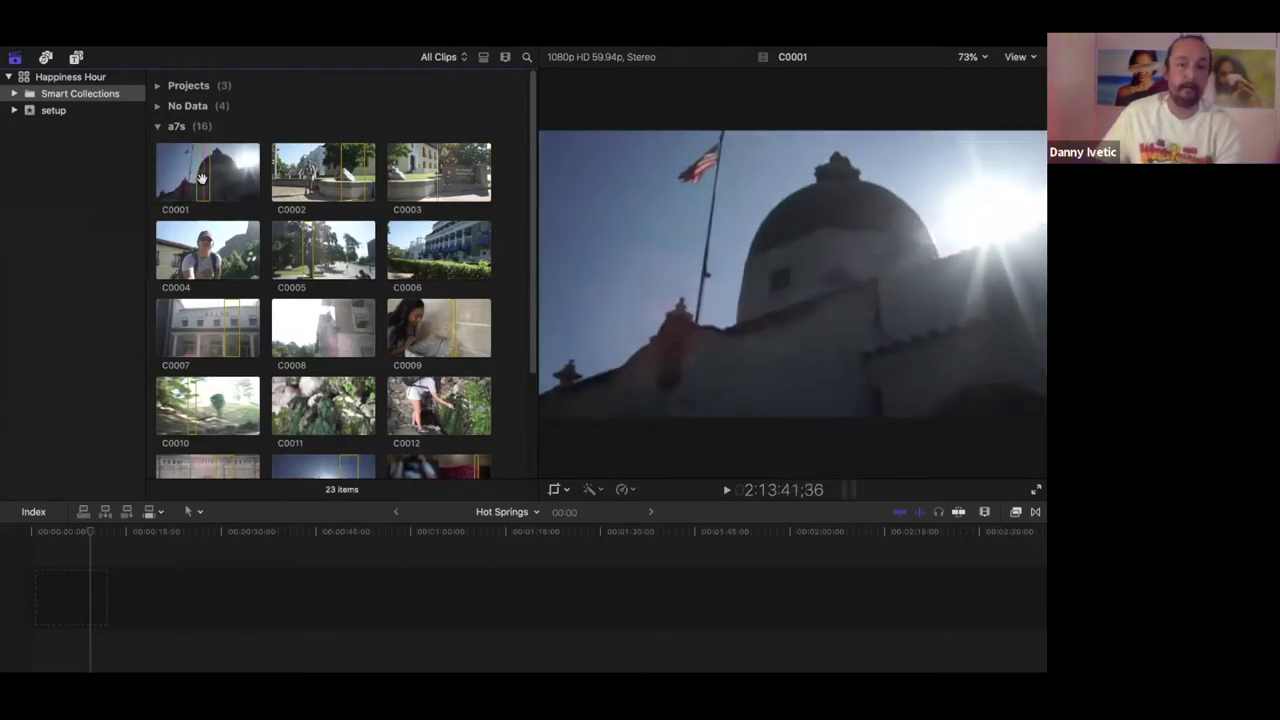
Step: Add the marked ranges of clips C0001 and C0002 to the Hot Springs timeline in that order
left_click(204, 175)
key("e")
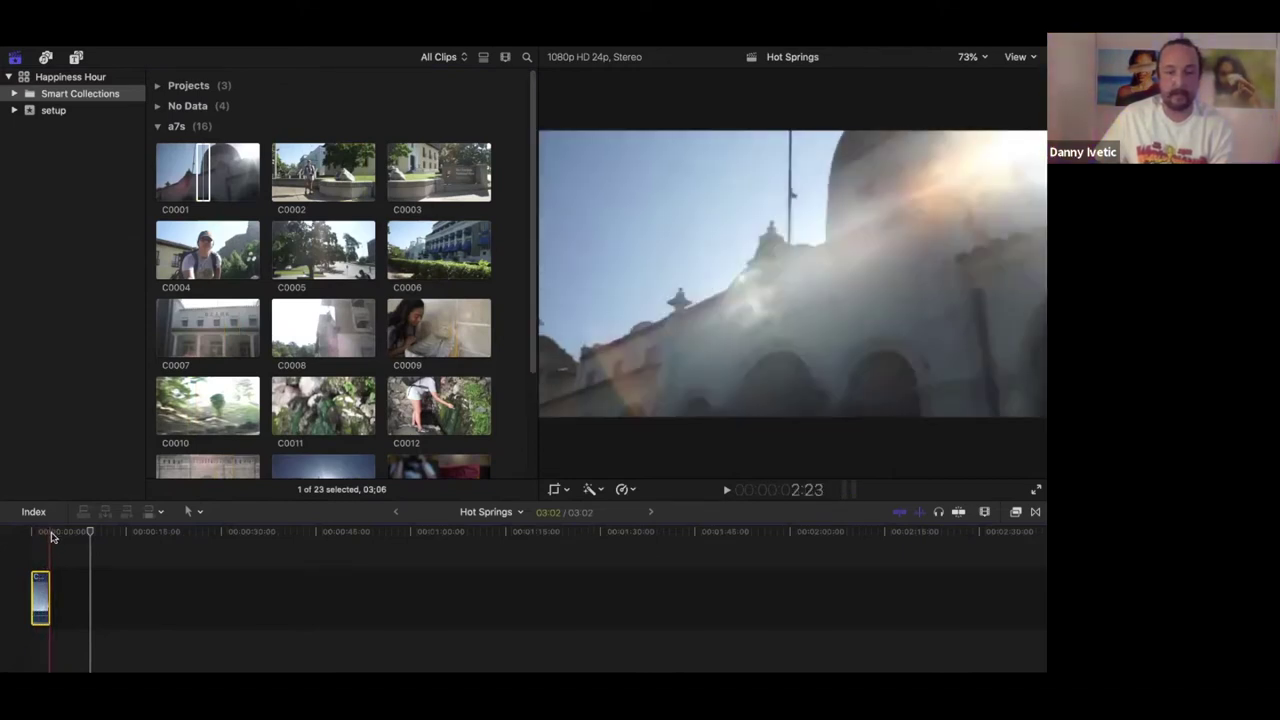
left_click(52, 536)
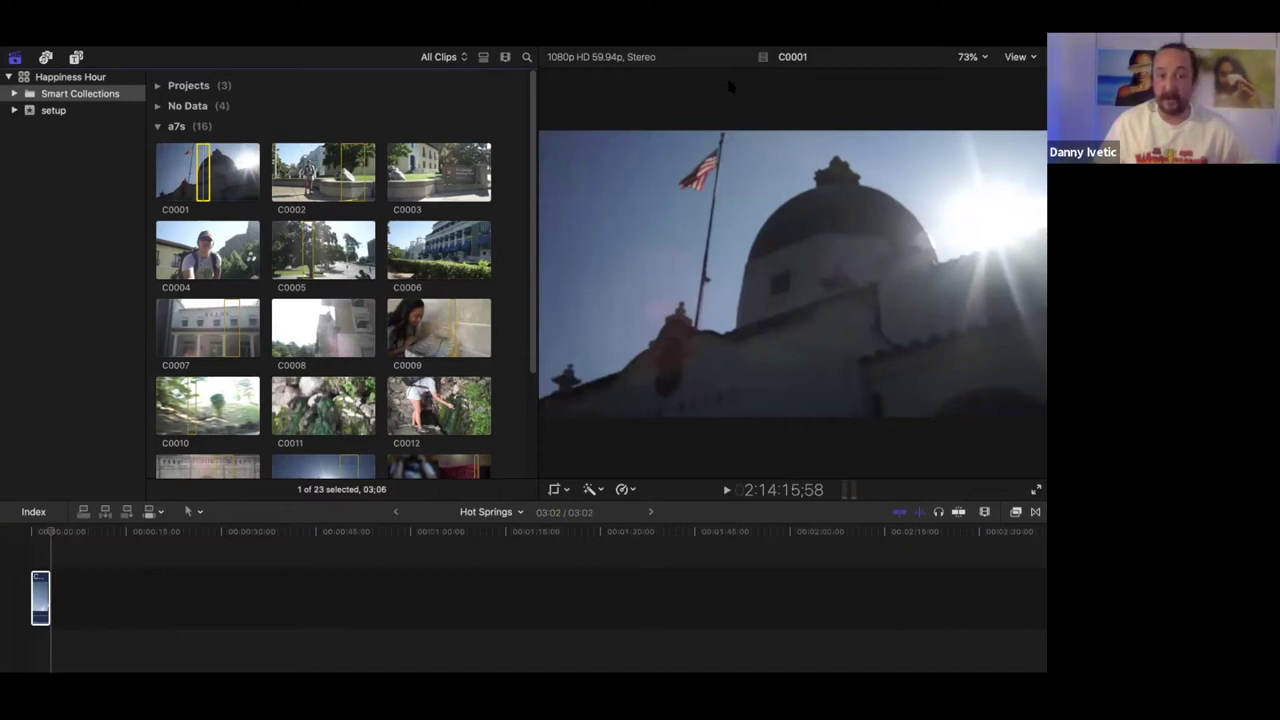
left_click_drag(348, 170, 58, 605)
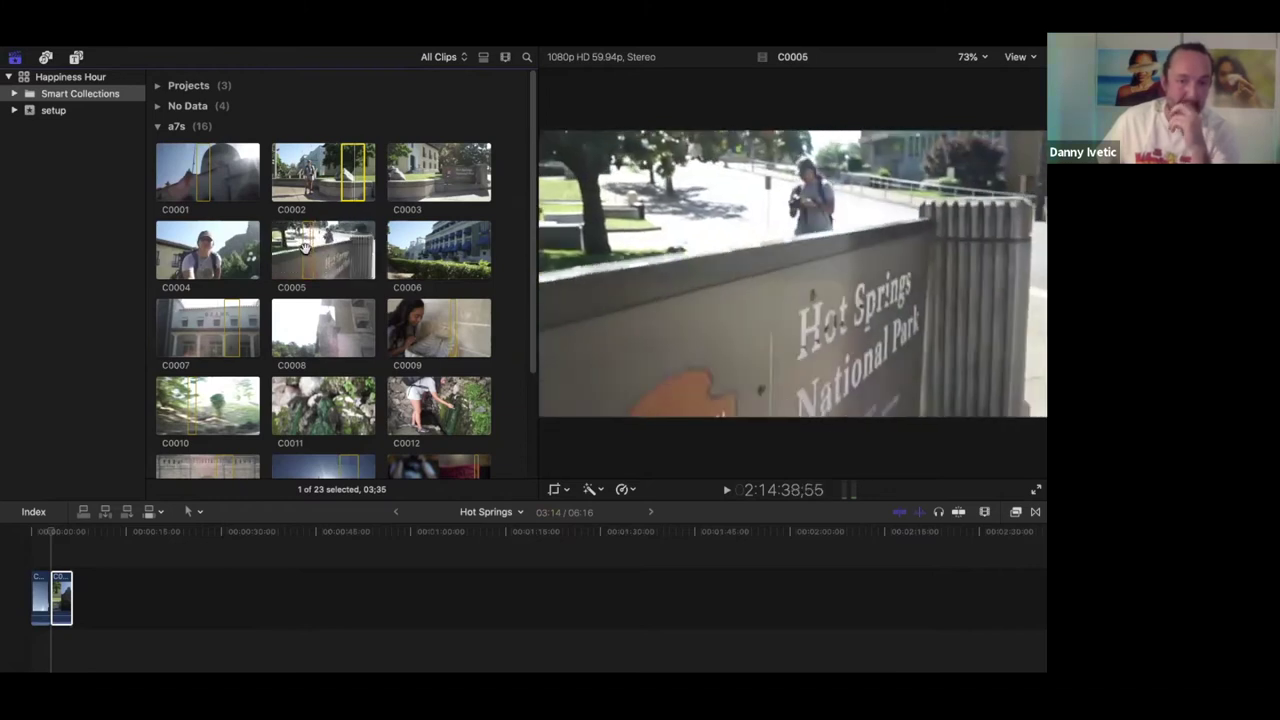
Step: Add the marked ranges of clips C0005, C0007, C0009 and C0010 one after another at the end of the timeline
left_click_drag(318, 252, 190, 618)
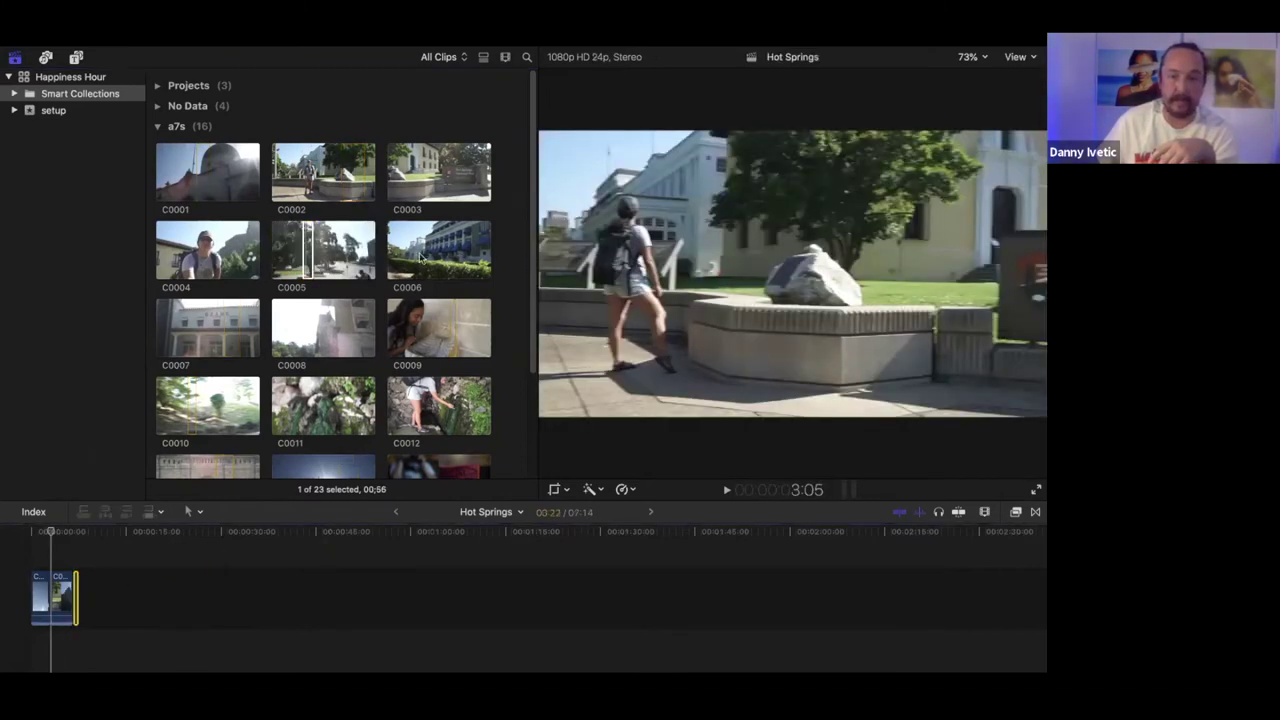
left_click_drag(228, 323, 176, 616)
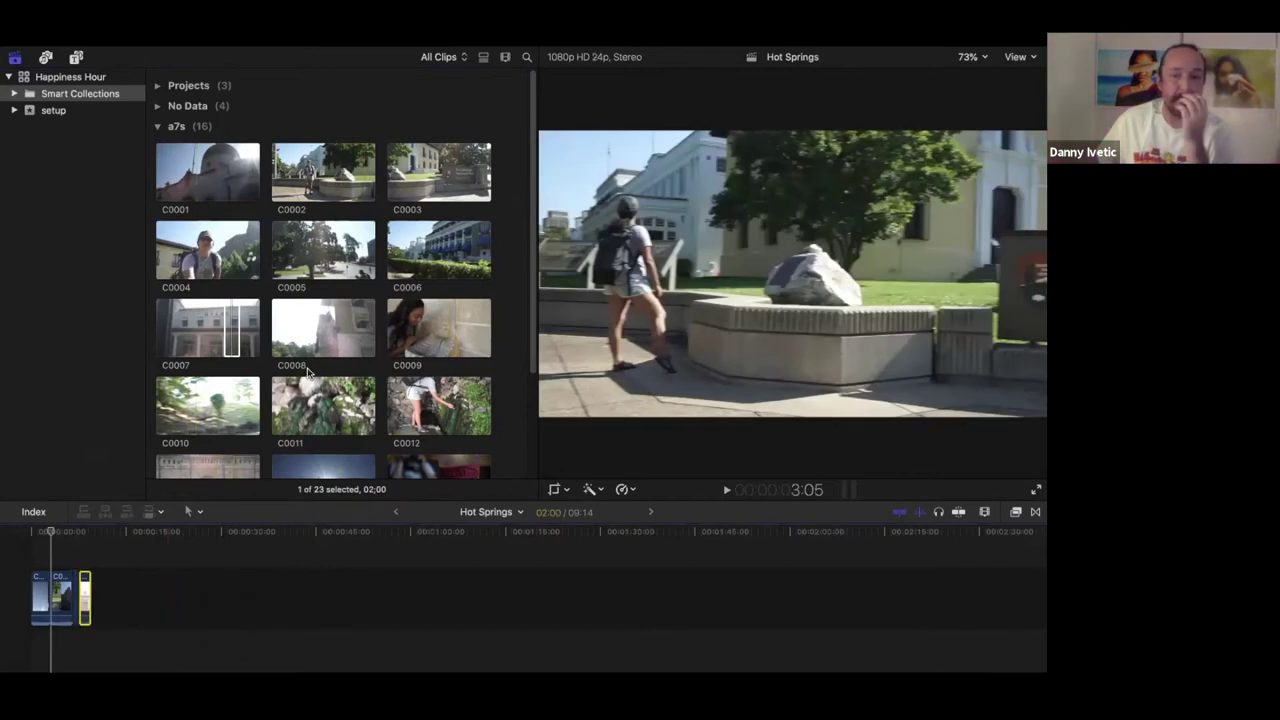
left_click_drag(452, 330, 141, 600)
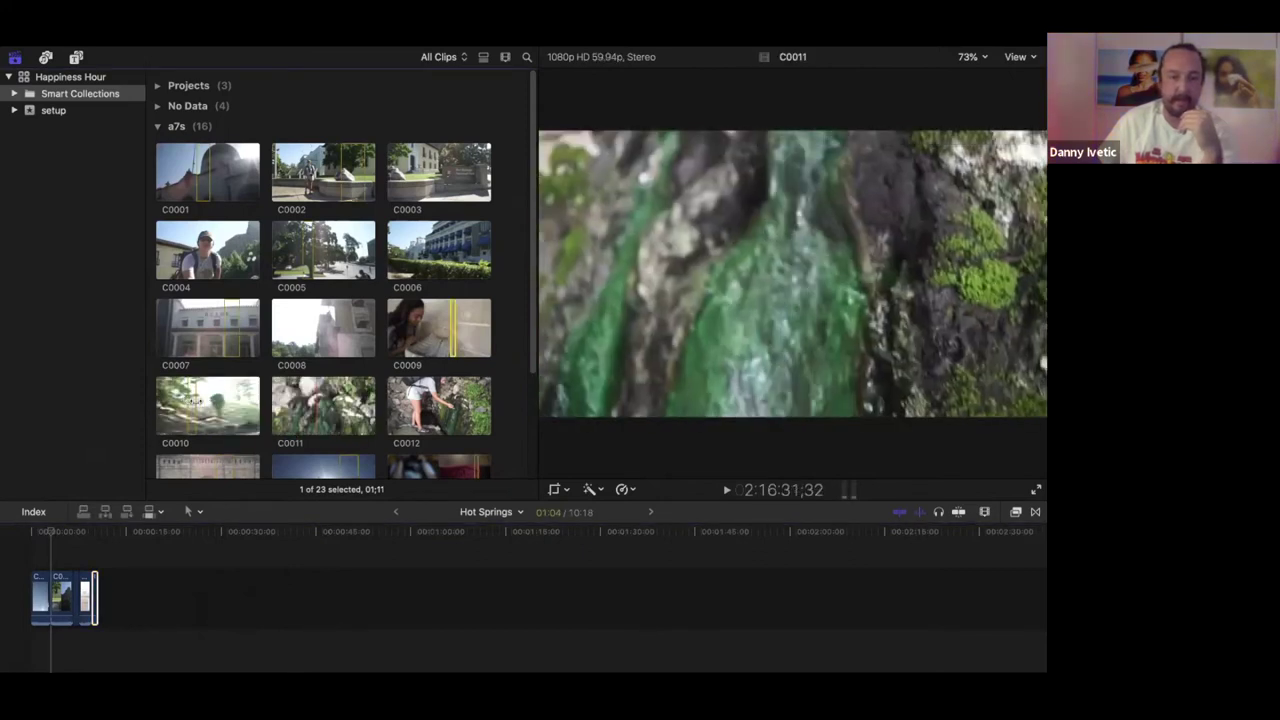
left_click_drag(195, 400, 228, 590)
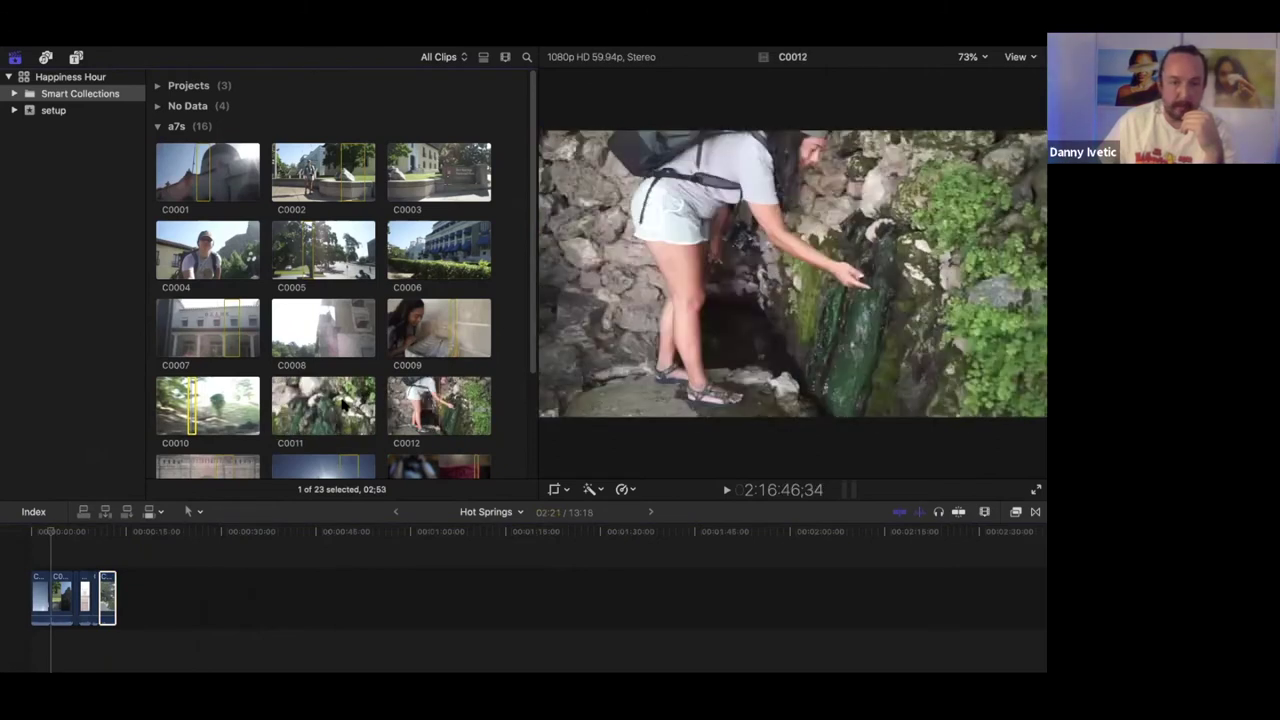
Step: Add the marked ranges of clips C0013 and C0014 to the end of the timeline
scroll(257, 419, "down", 2)
left_click_drag(255, 419, 125, 600)
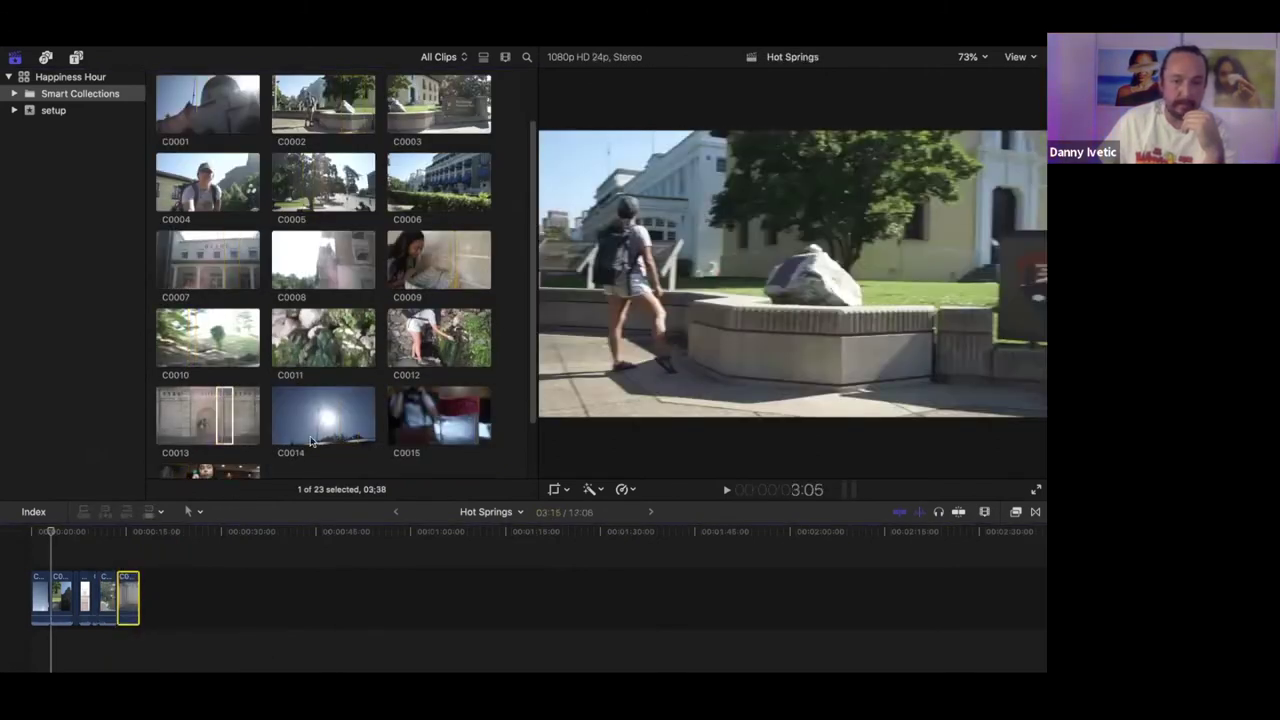
left_click_drag(338, 410, 160, 598)
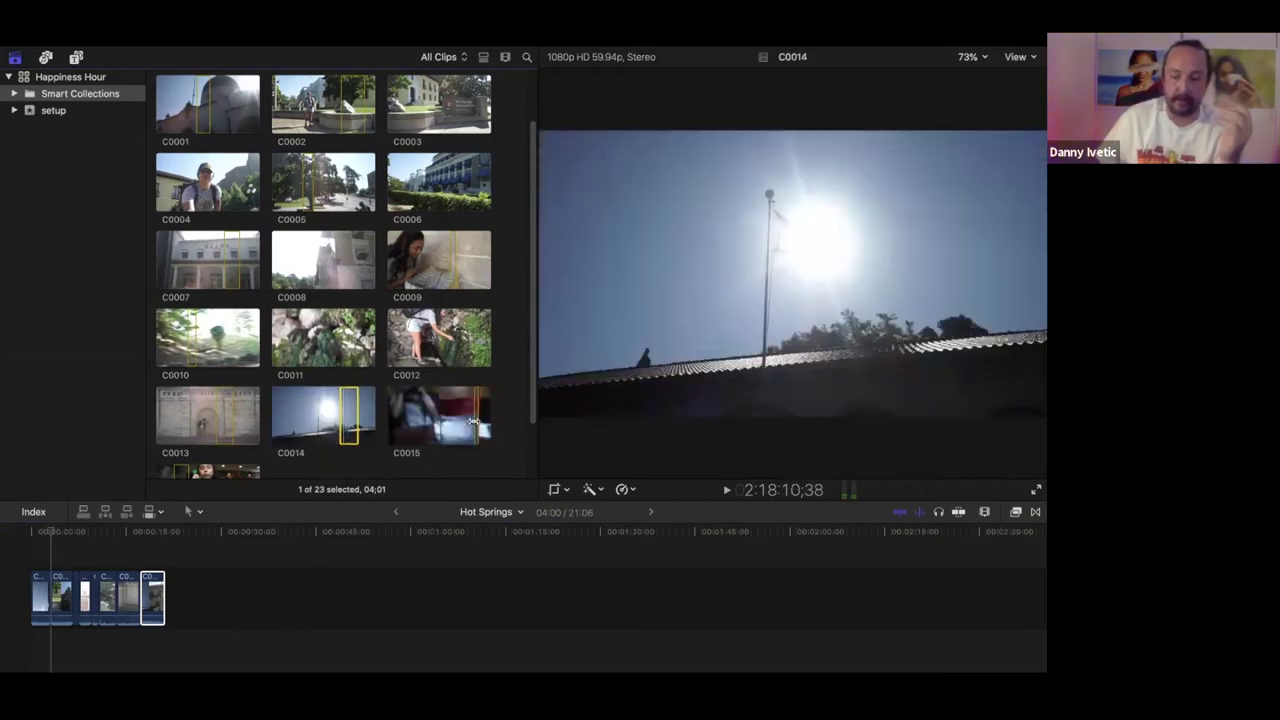
Step: Enlarge the browser filmstrips and append the marked ranges of clips C0015 and C0016 to the timeline
key("super+equal")
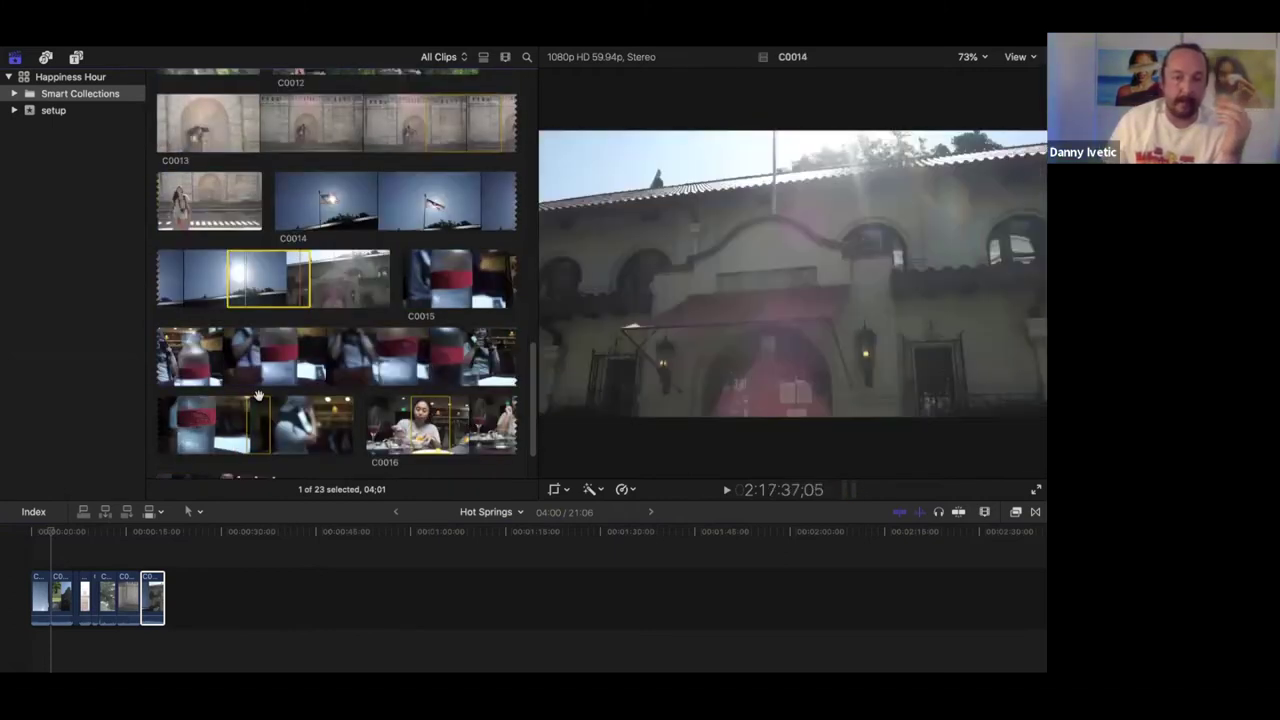
left_click_drag(246, 425, 270, 425)
key("e")
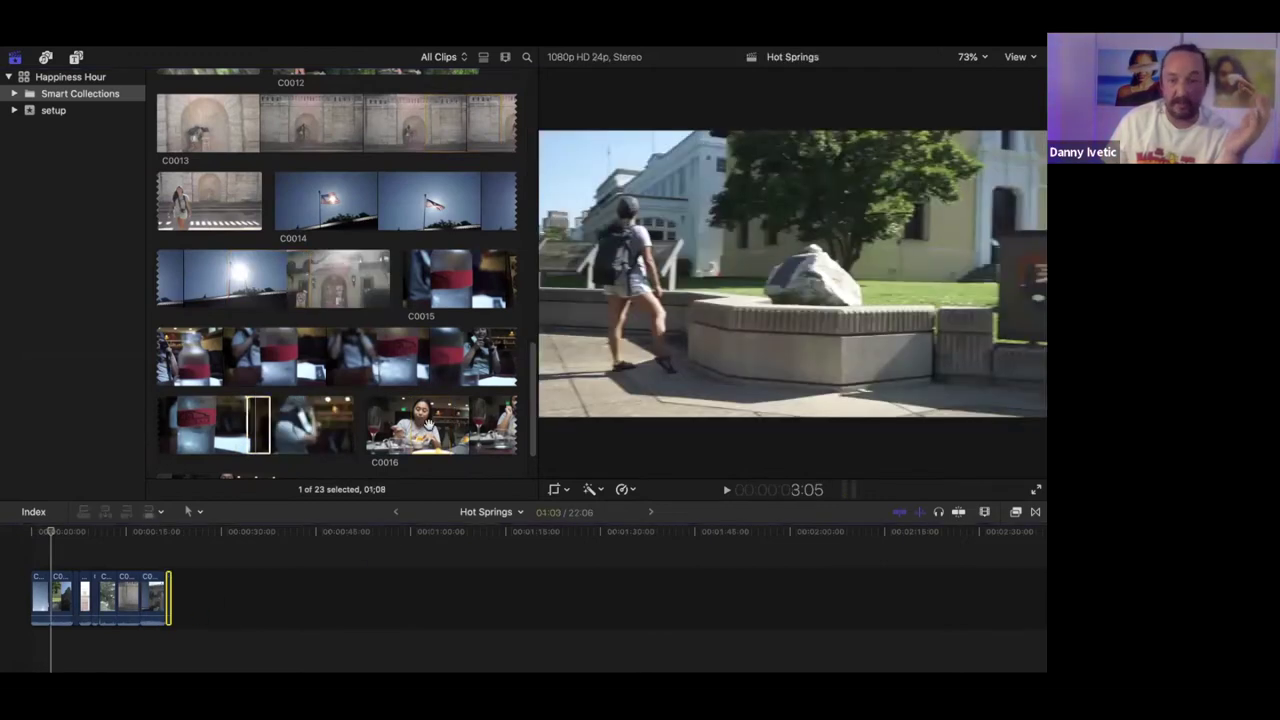
scroll(427, 425, "down", 1)
left_click_drag(412, 403, 450, 403)
key("e")
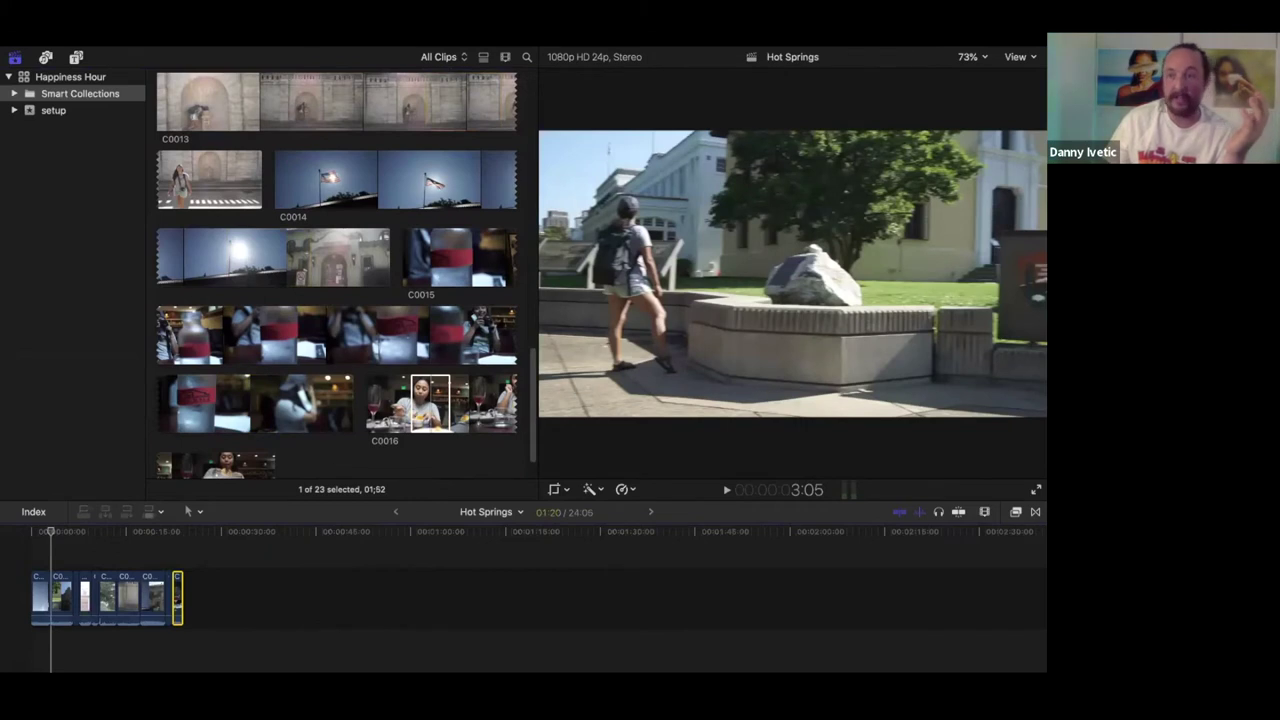
Step: Hide the browser, enlarge the timeline area and turn off audio skimming
key("ctrl+super+1")
left_click_drag(474, 500, 474, 385)
key("space")
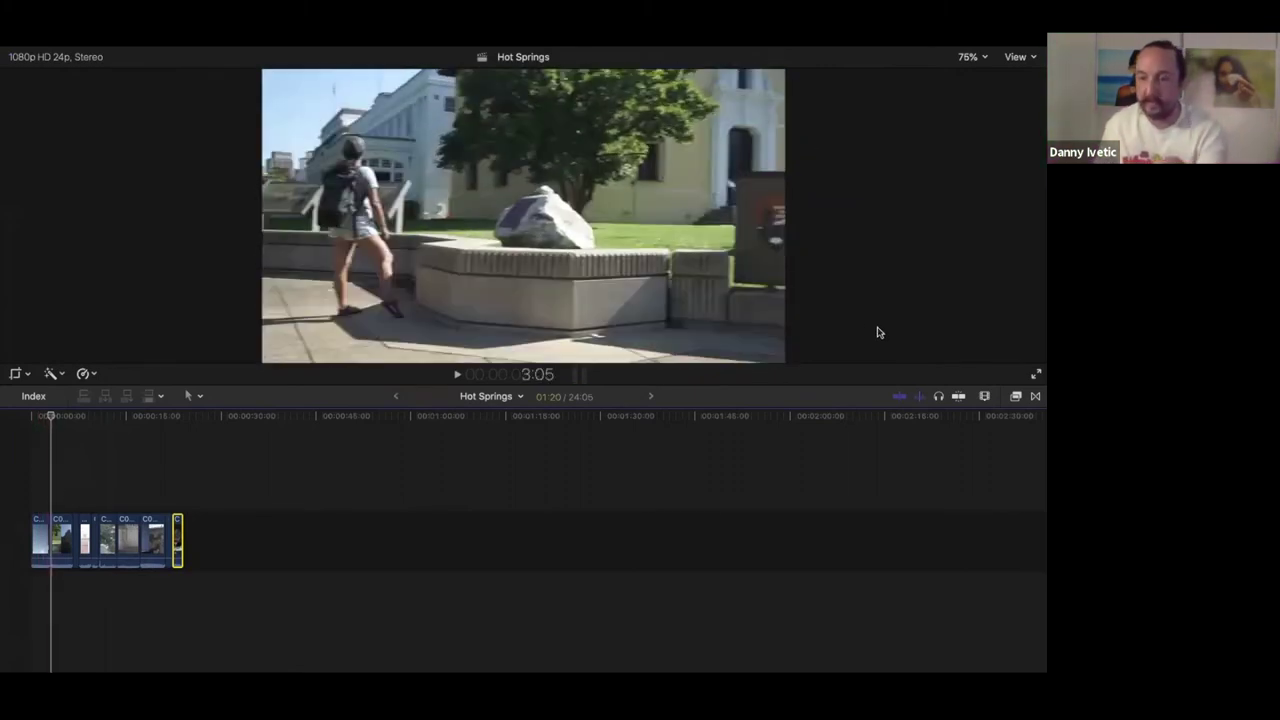
left_click(921, 398)
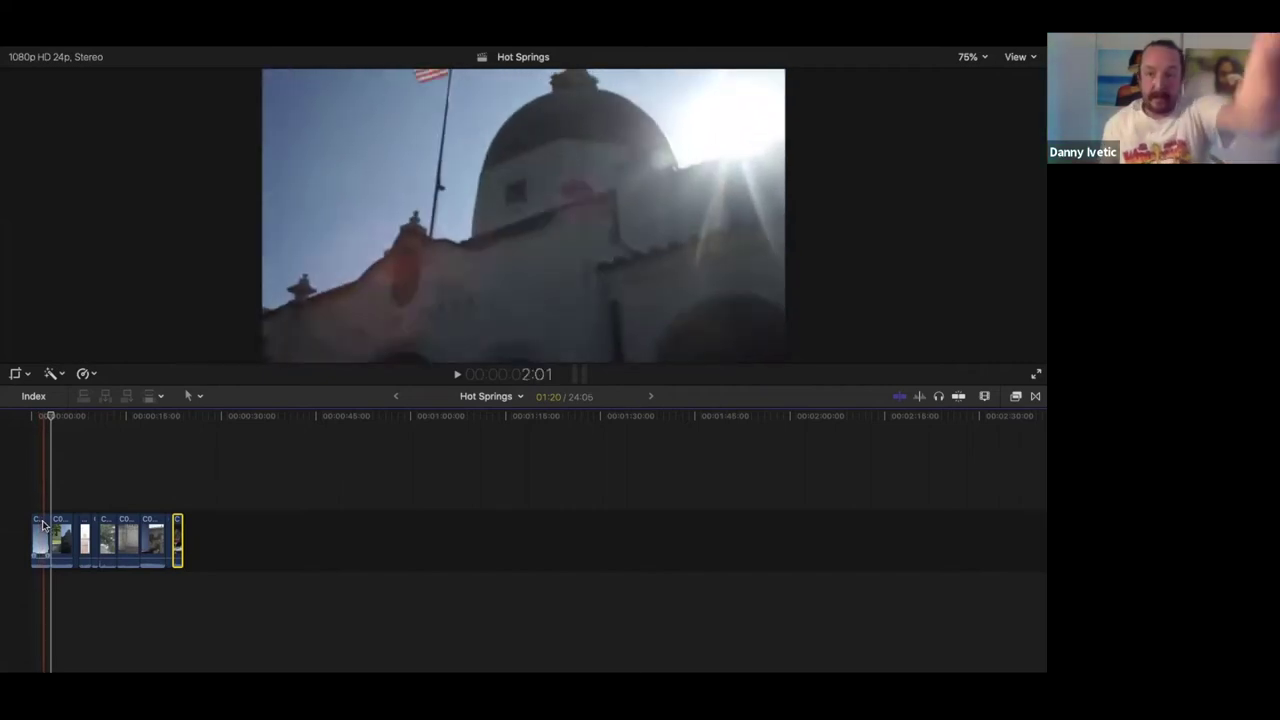
Step: Move the Ozark building clip directly after the opening clip, play that cut, and move the C0002 clip to the end of the timeline
left_click(41, 432)
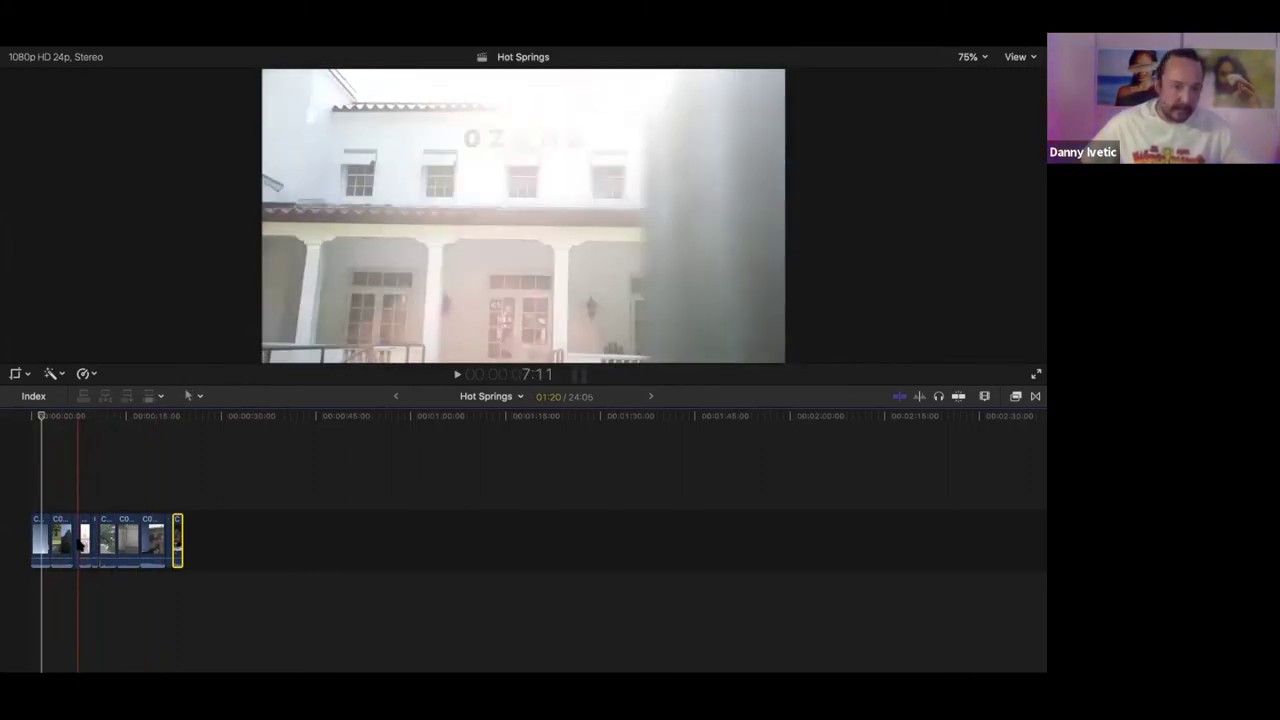
left_click_drag(177, 540, 40, 519)
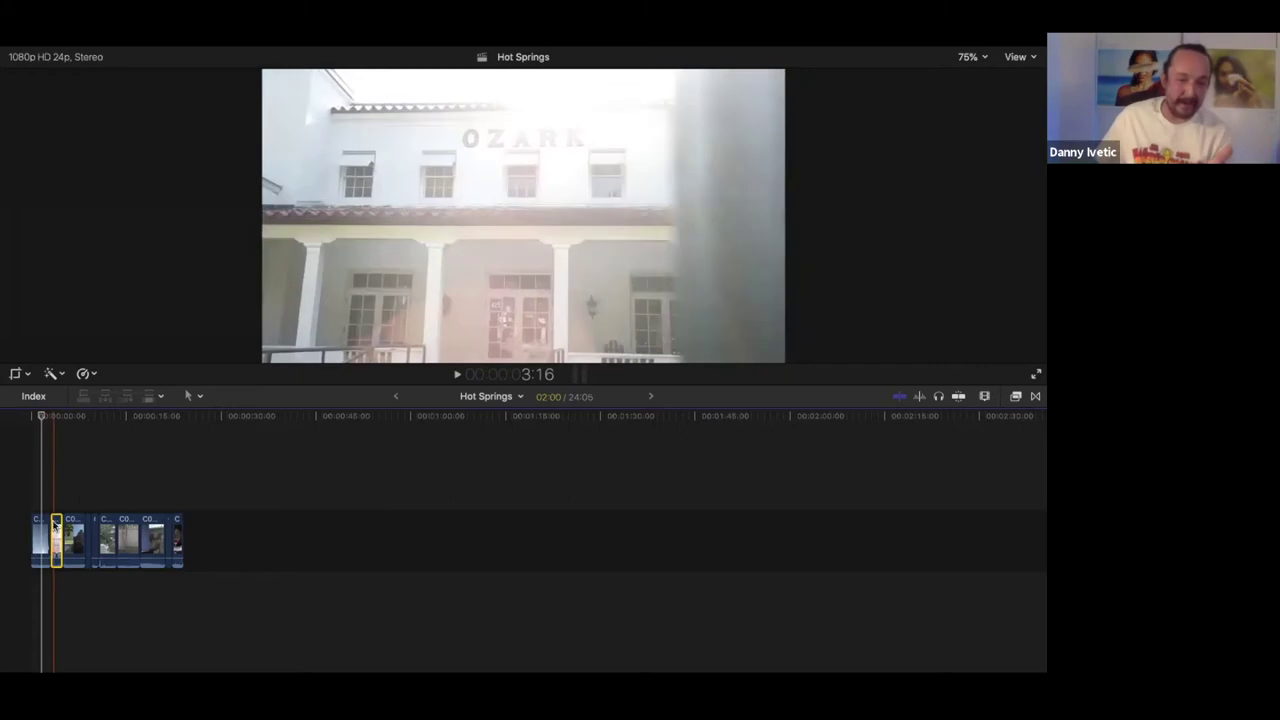
key("space")
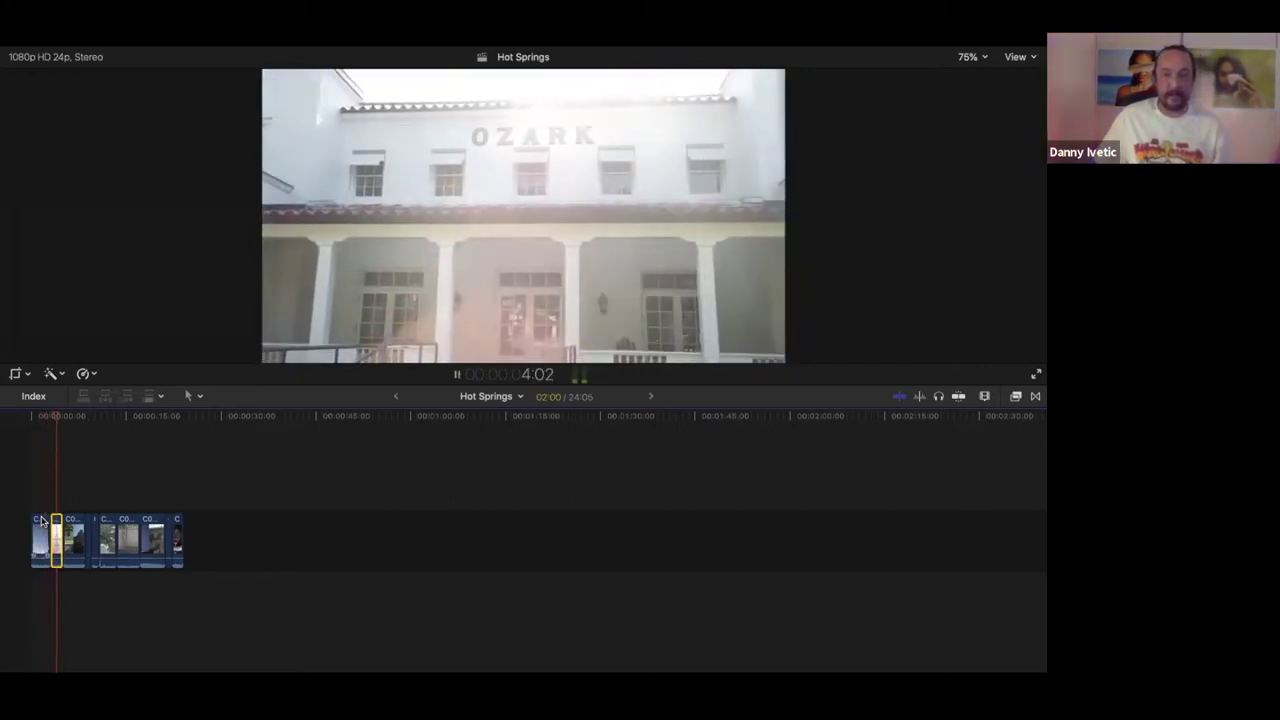
key("space")
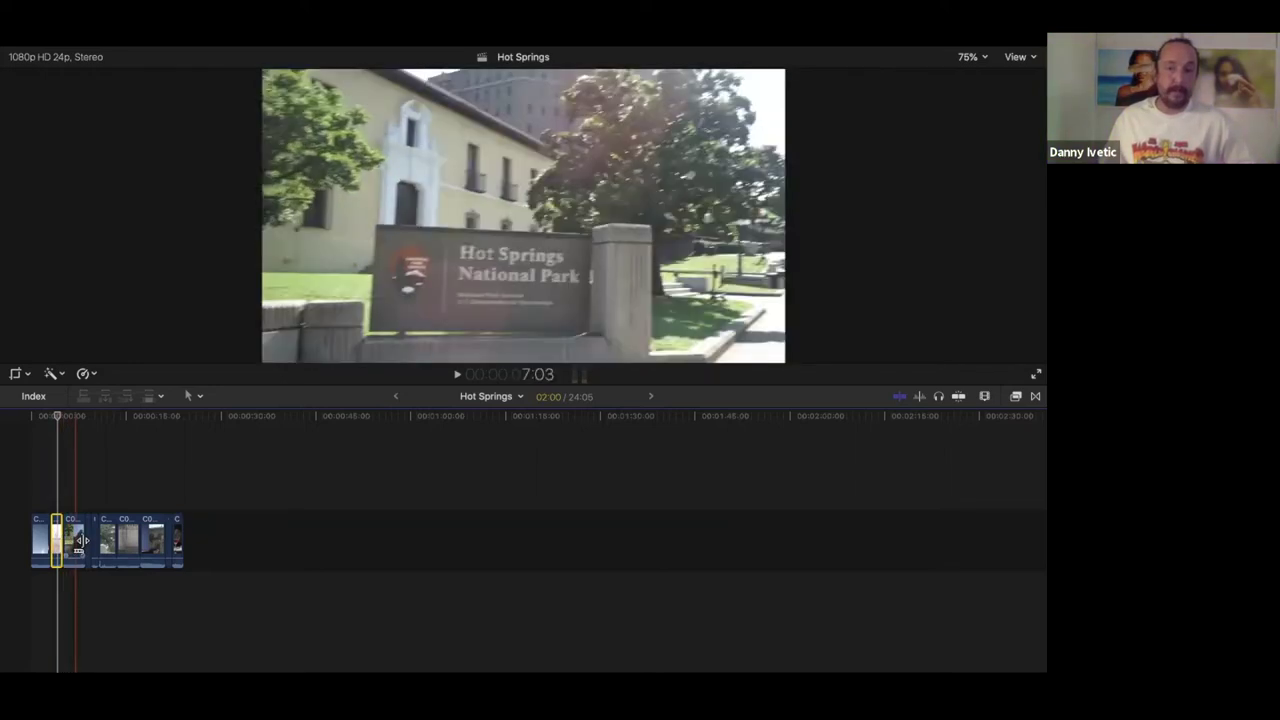
left_click_drag(72, 548, 195, 540)
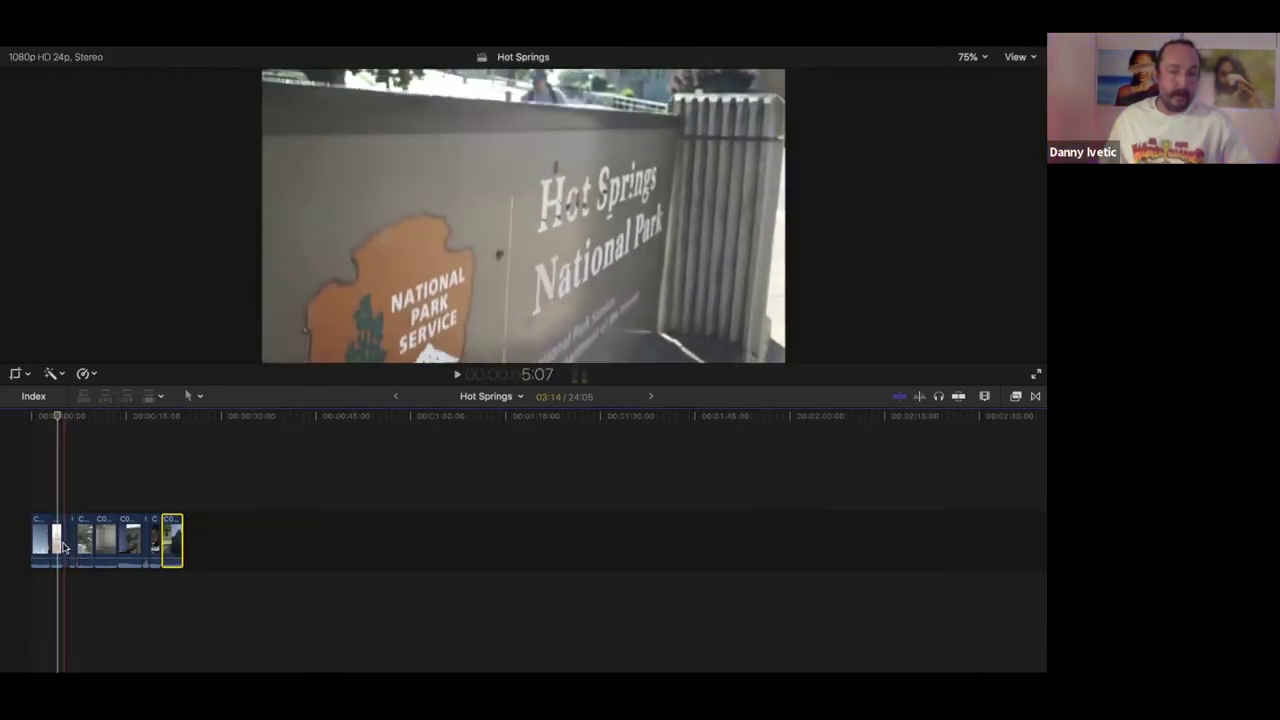
Step: Delete the short Hot Springs sign clip and move the C0010 stream clip directly after the Ozark building clip
left_click(65, 545)
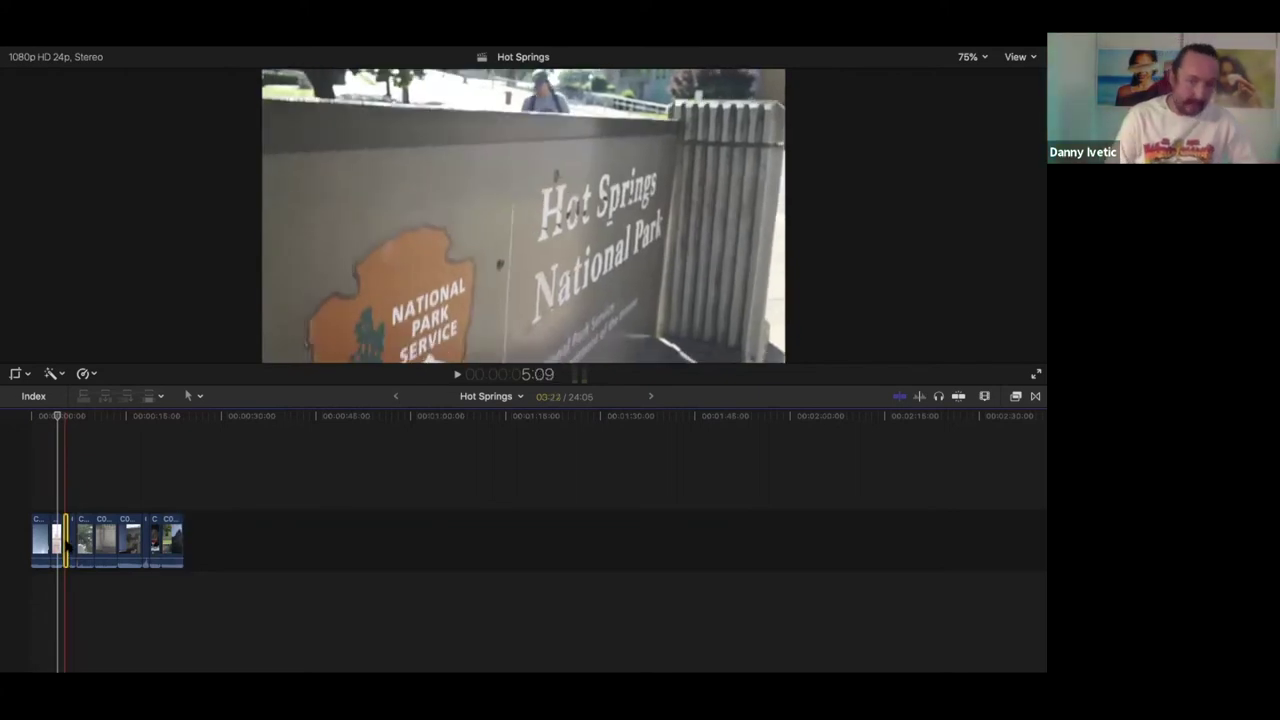
key("Delete")
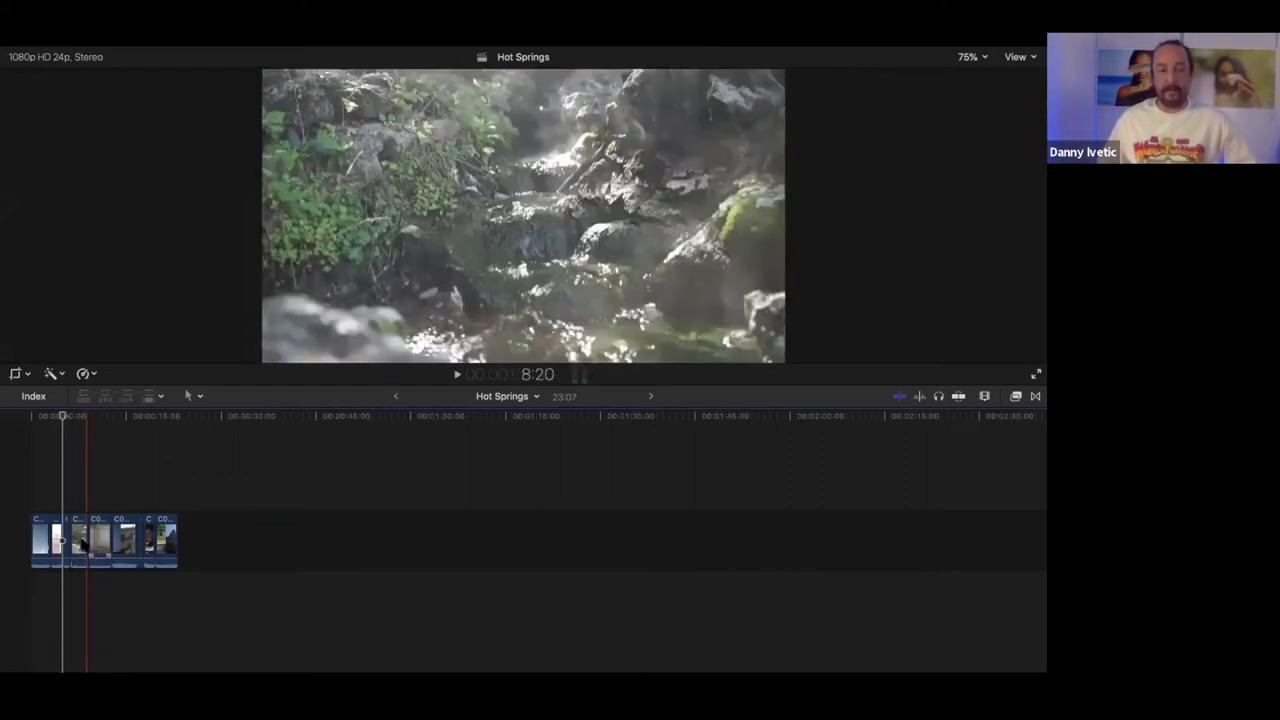
mouse_move(86, 546)
left_mouse_down()
mouse_move(49, 556)
mouse_move(75, 543)
left_mouse_up()
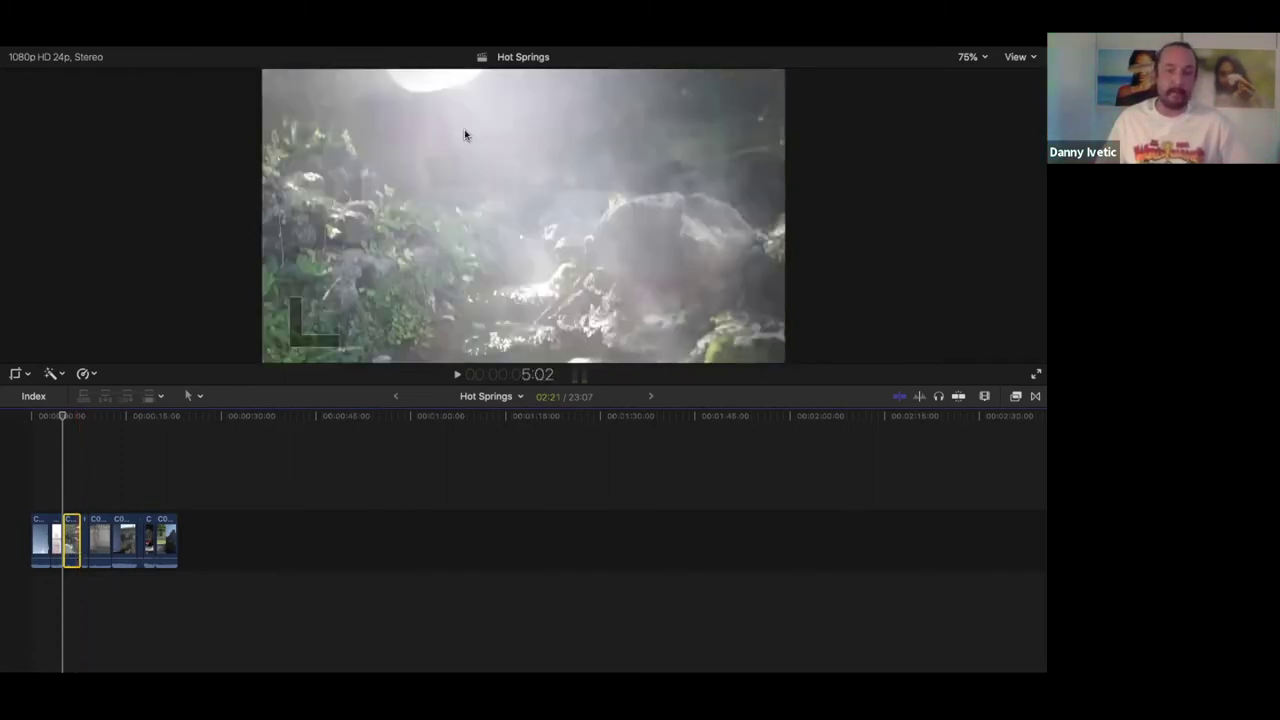
Step: Show the browser again and review the C0010 stream footage and its marked range
key("ctrl+super+1")
scroll(338, 230, "down", 10)
scroll(338, 260, "up", 3)
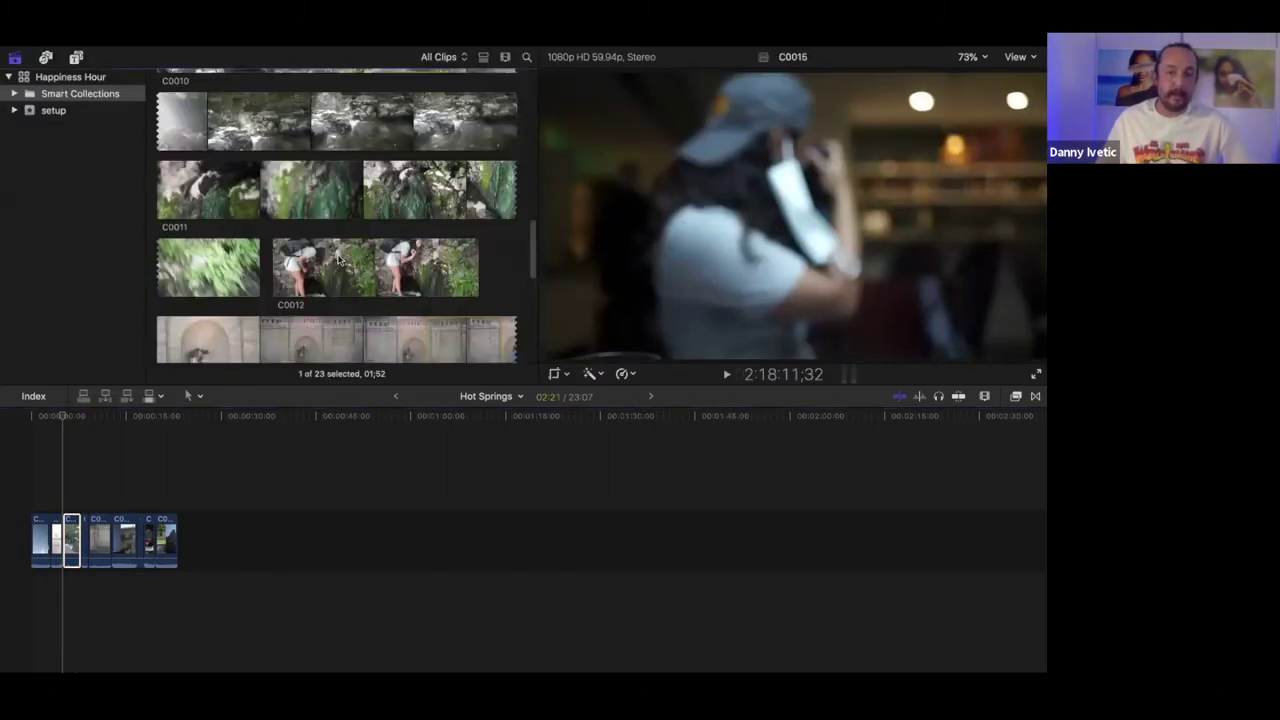
scroll(338, 258, "up", 1)
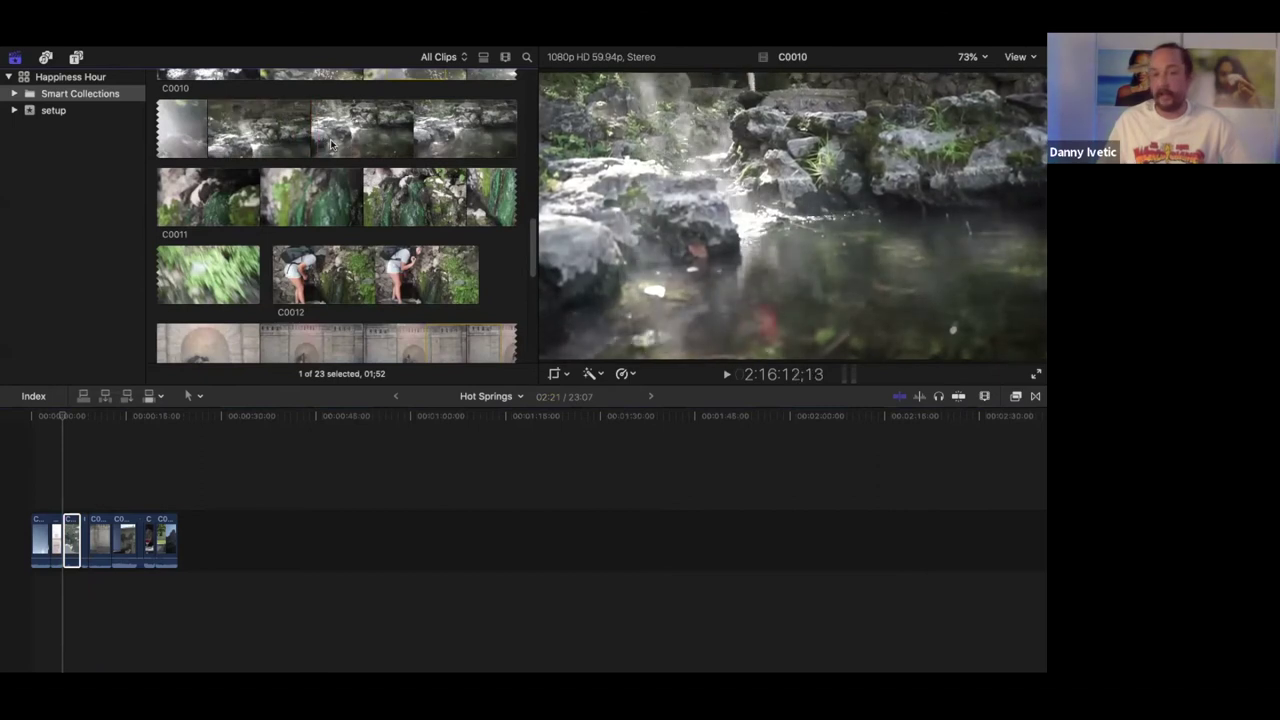
scroll(302, 212, "up", 4)
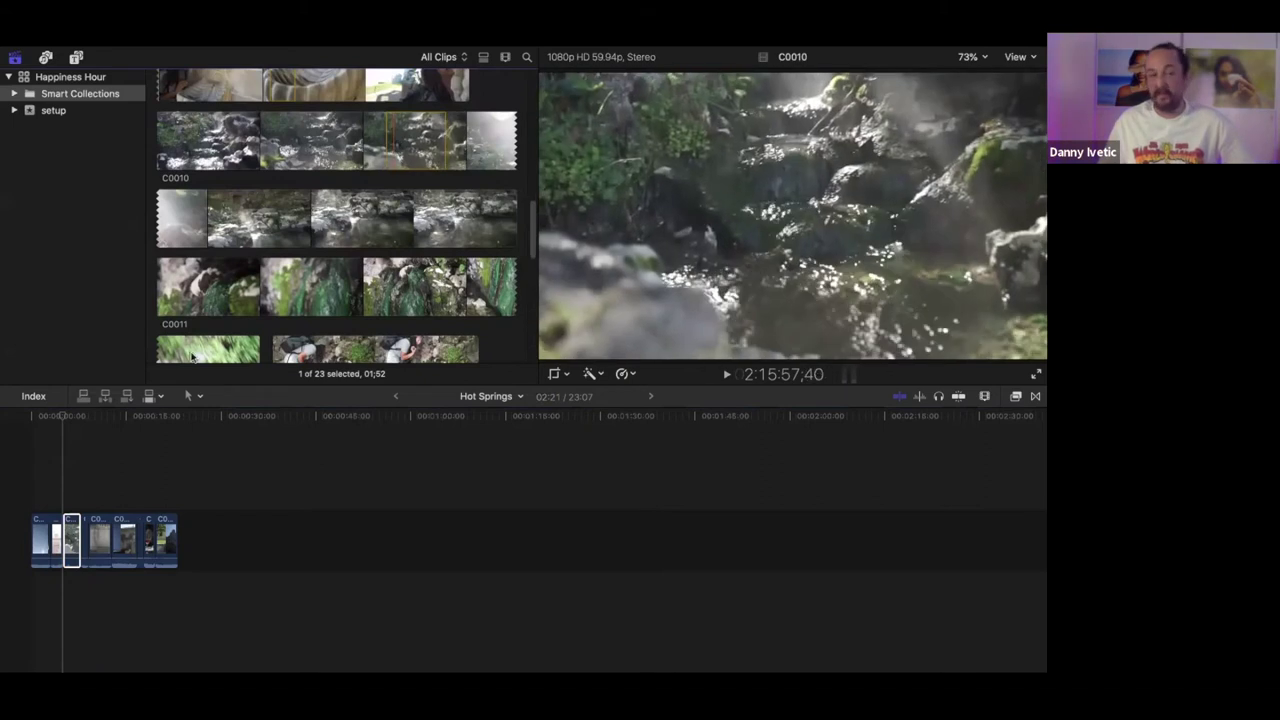
Step: Try shortening the C0010 stream clip in the timeline from its end, and undo the trim
left_click(68, 541)
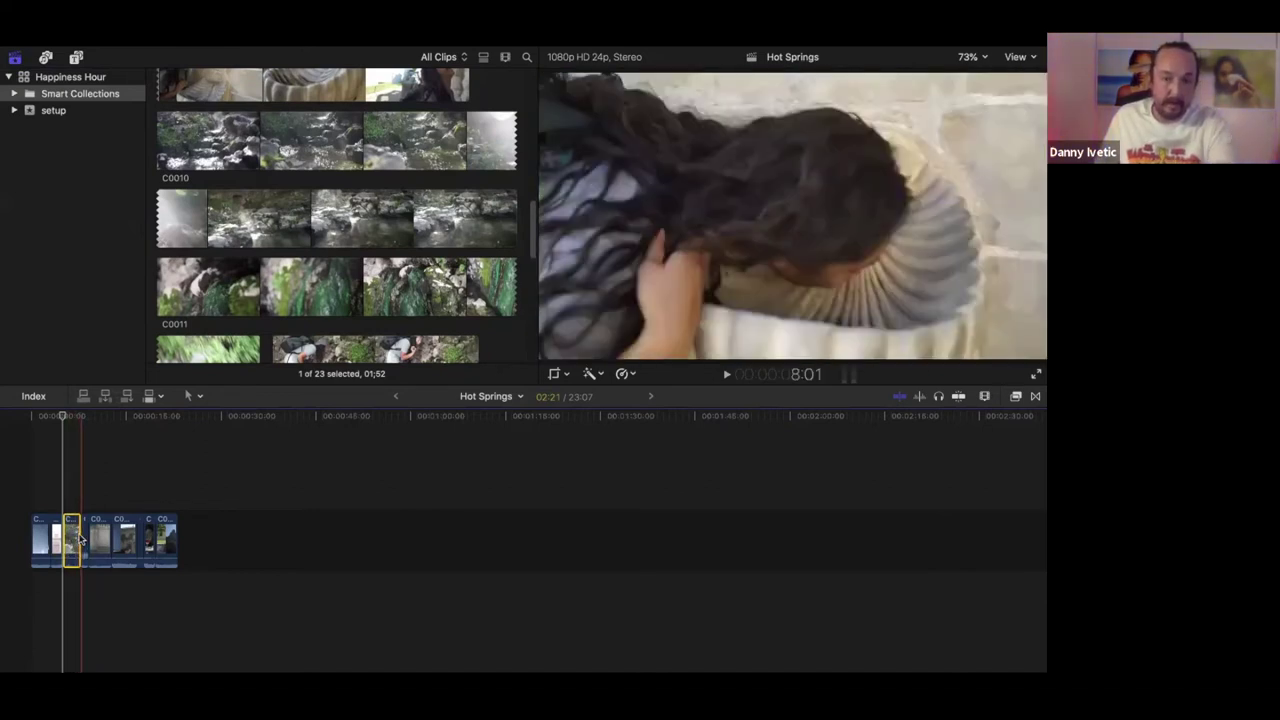
left_click_drag(80, 540, 71, 540)
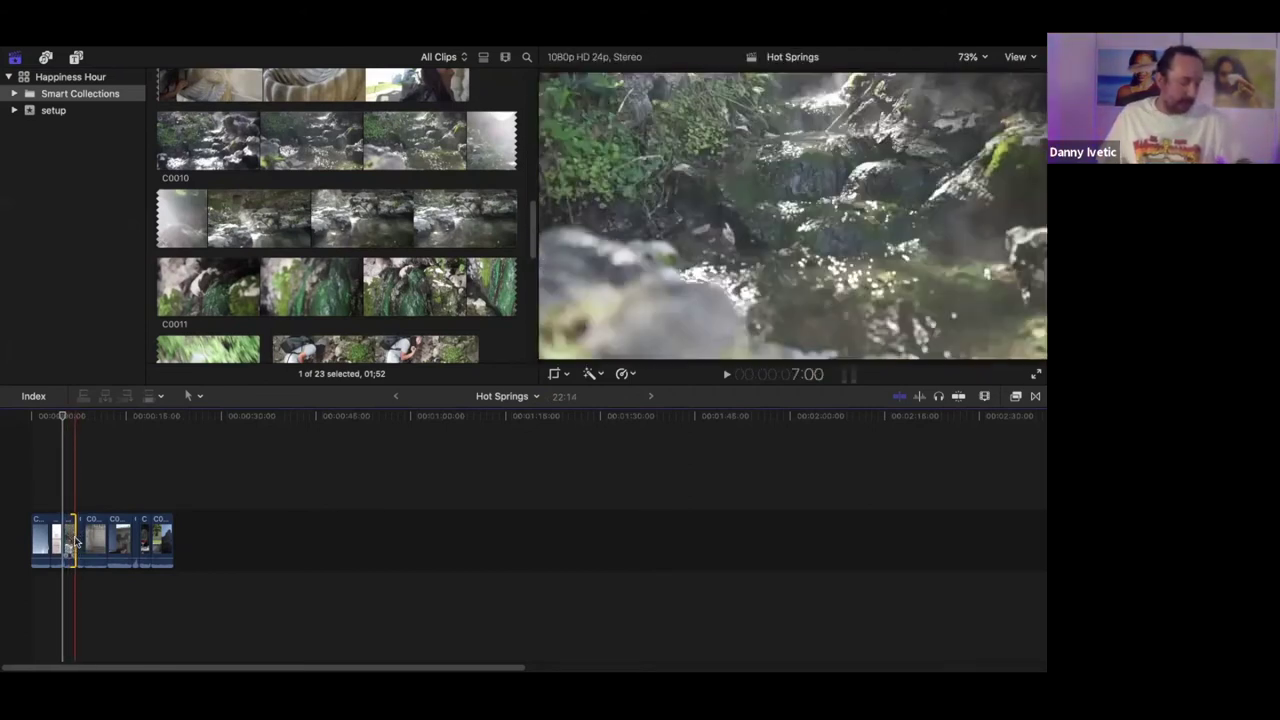
key("super+z")
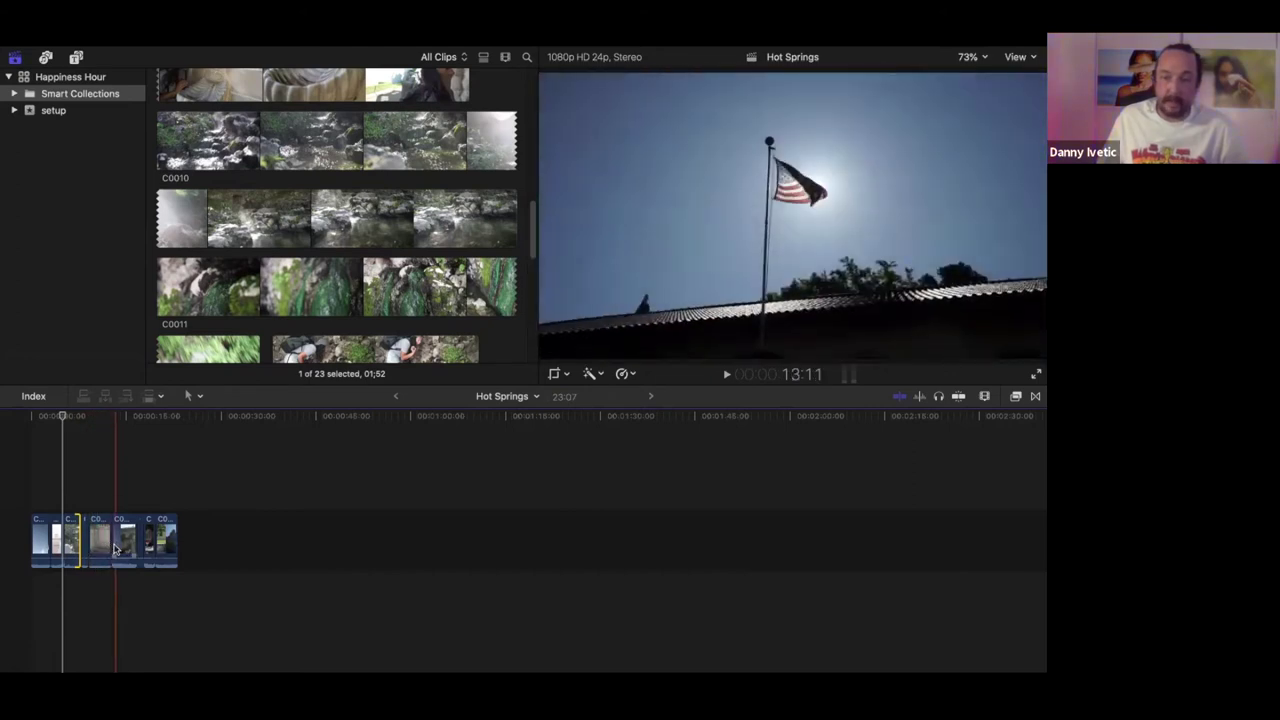
Step: Trim about one second off the end of the C0013 wall fountain clip in the timeline
left_click_drag(106, 548, 101, 545)
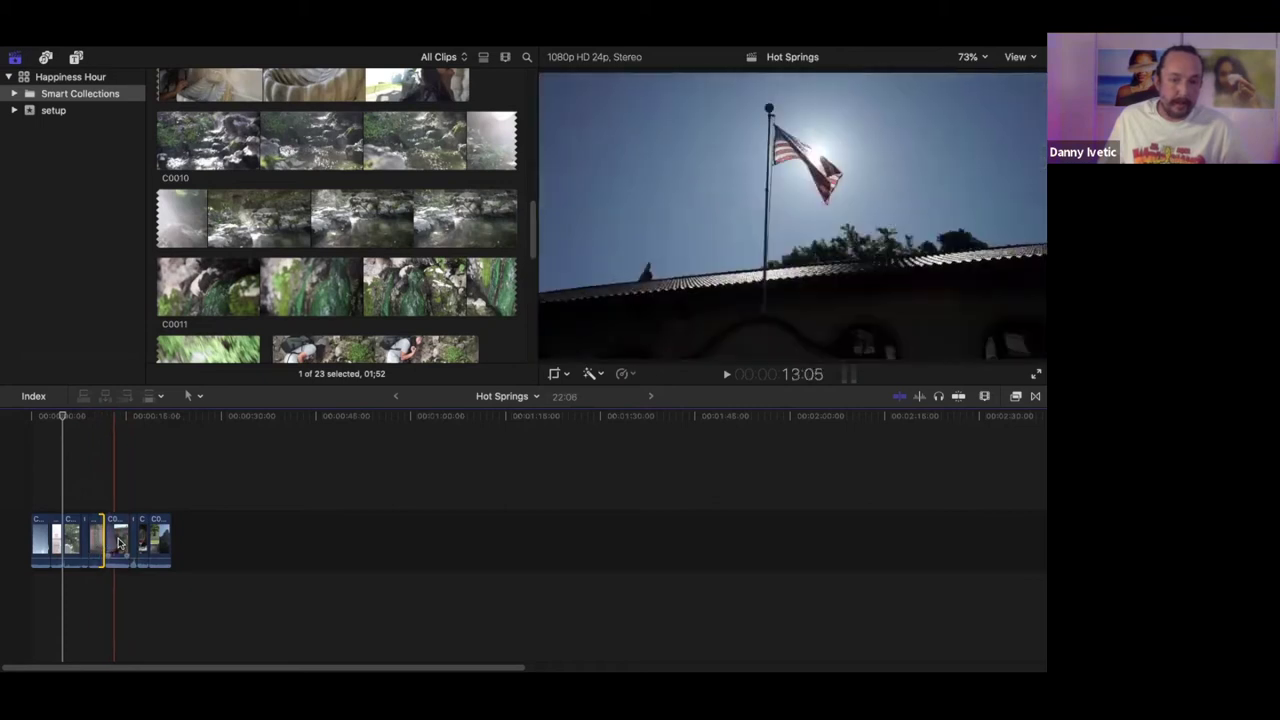
Step: Try extending the end of the C0014 flag clip in the timeline by about two seconds, and revert it
left_click(120, 540)
left_click_drag(128, 537, 140, 541)
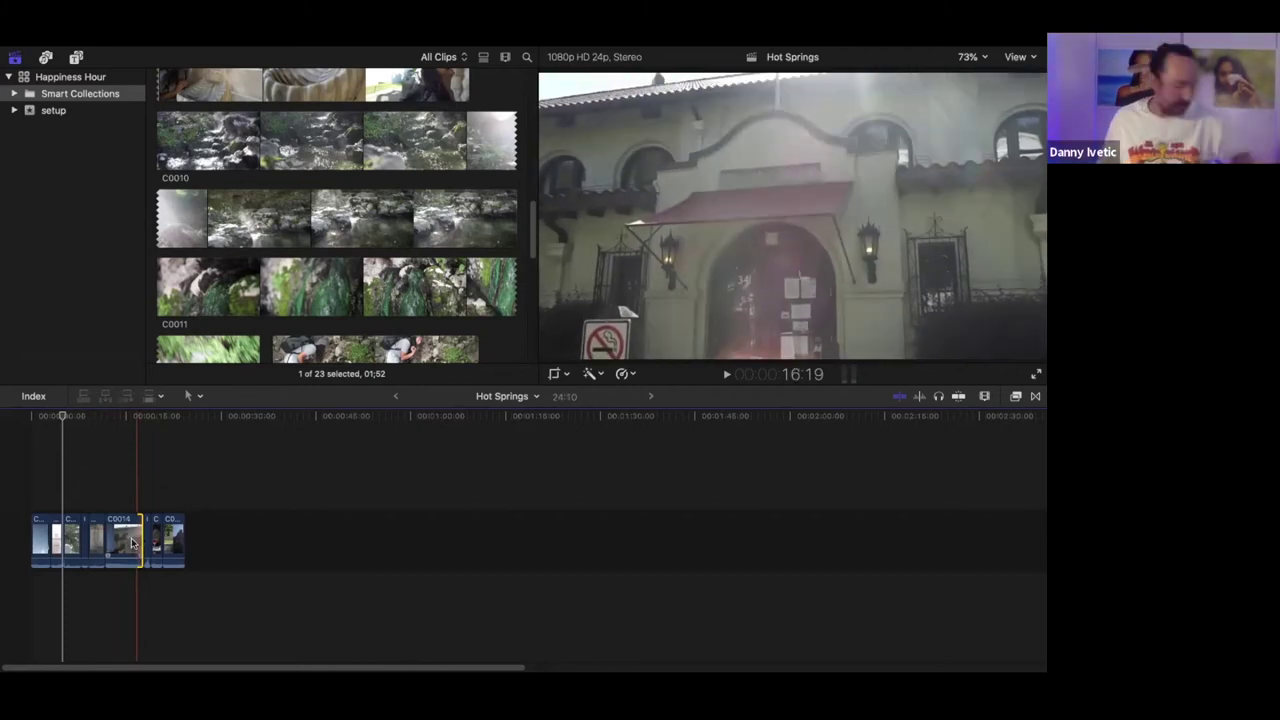
key("alt+bracketright")
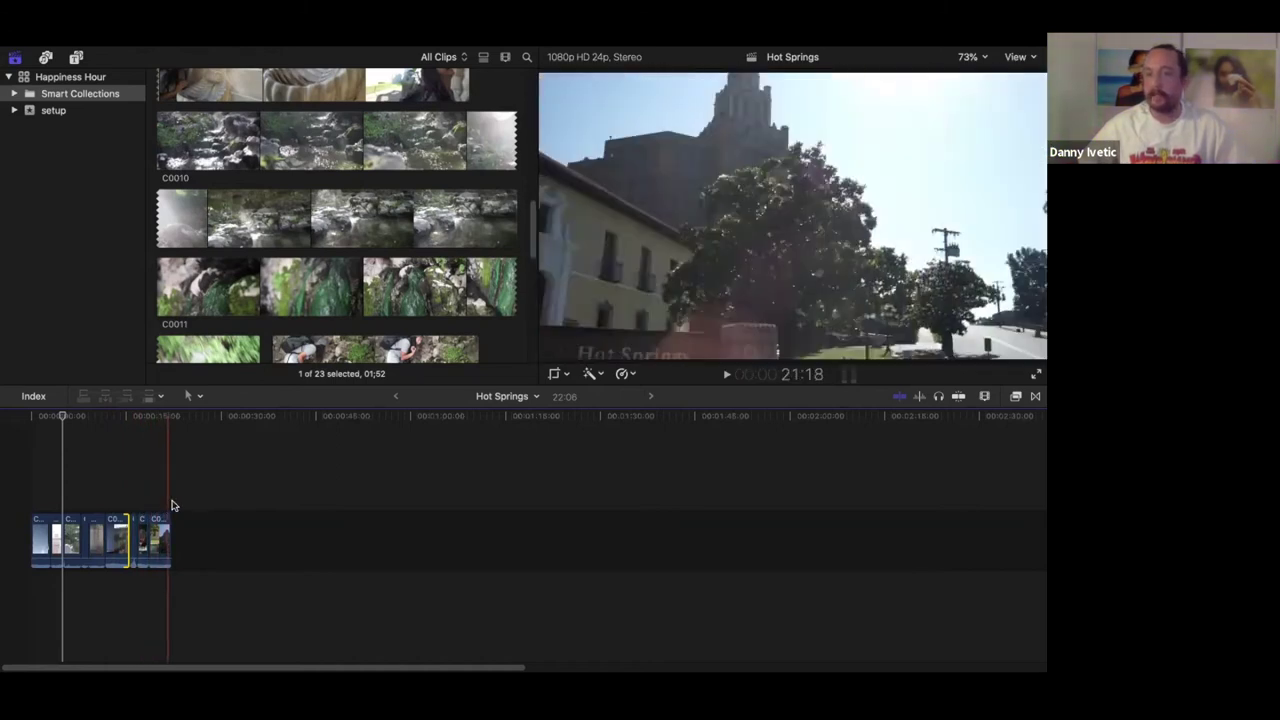
Step: Collapse the a7s group, expand No Data, and place the marked range of Think About You beneath the clips from the timeline's start
scroll(210, 250, "up", 10)
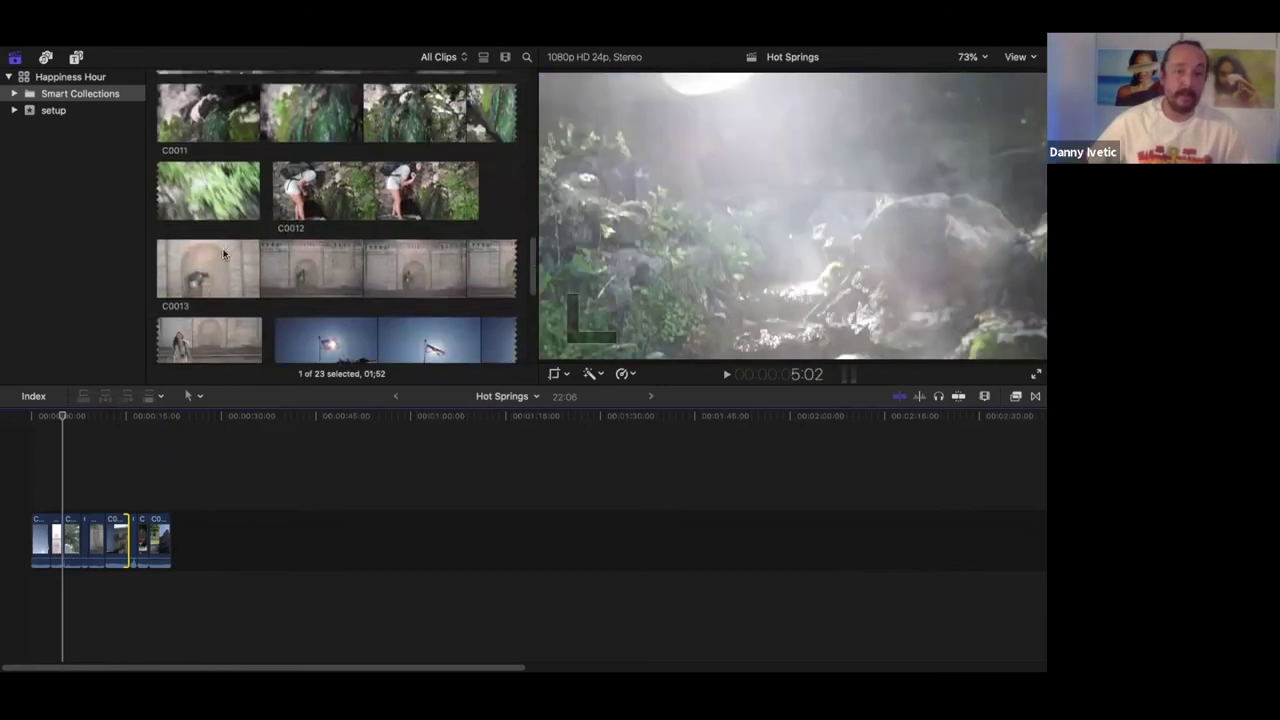
scroll(224, 242, "up", 3)
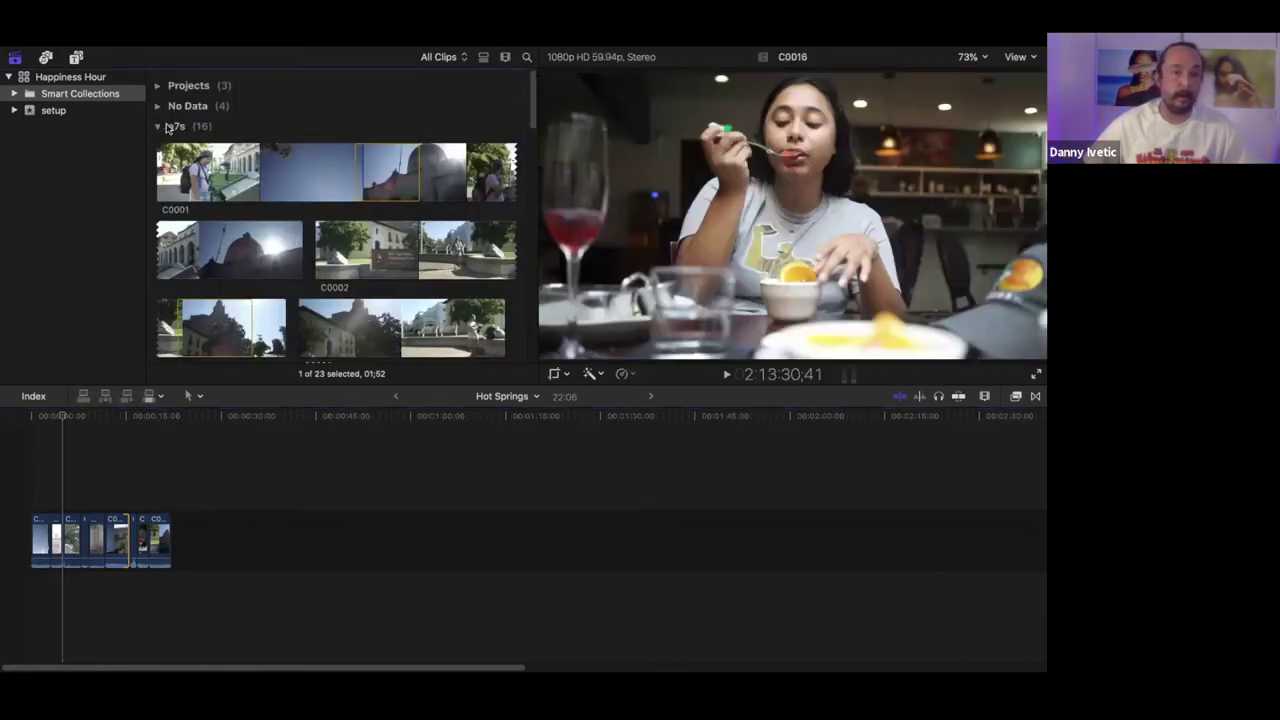
left_click(158, 127)
left_click(157, 106)
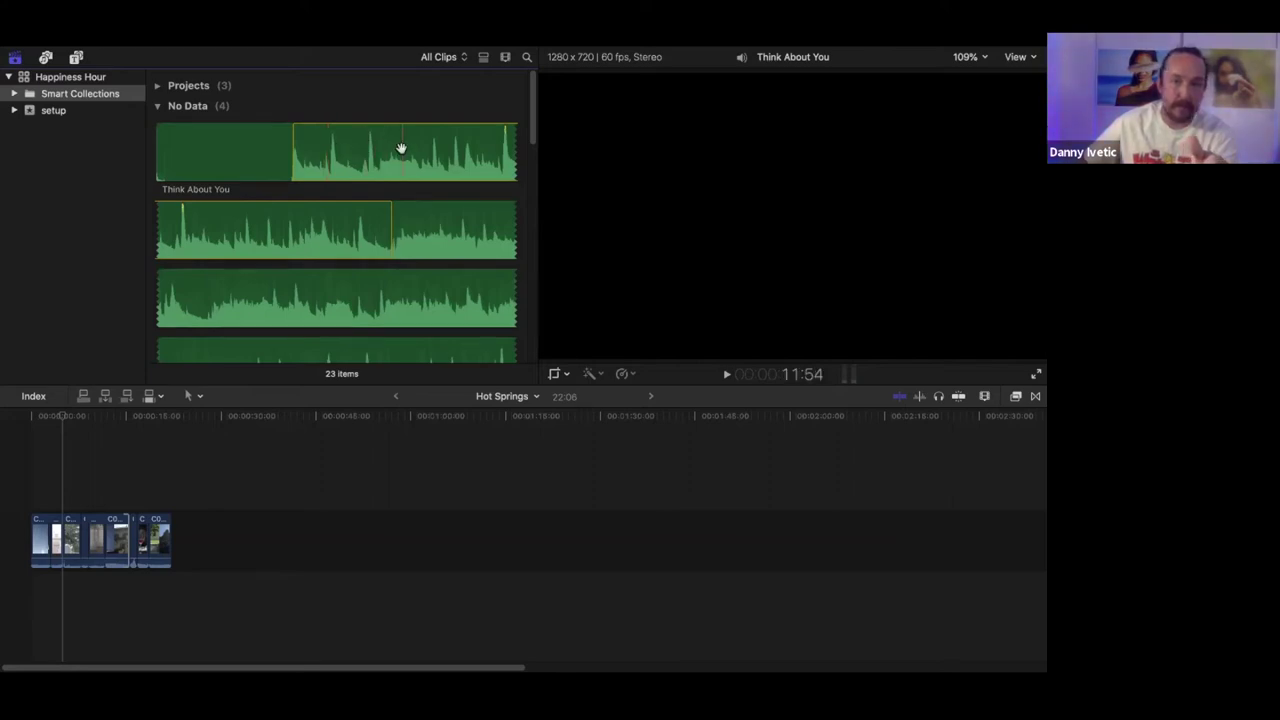
left_click_drag(344, 152, 8, 585)
key("space")
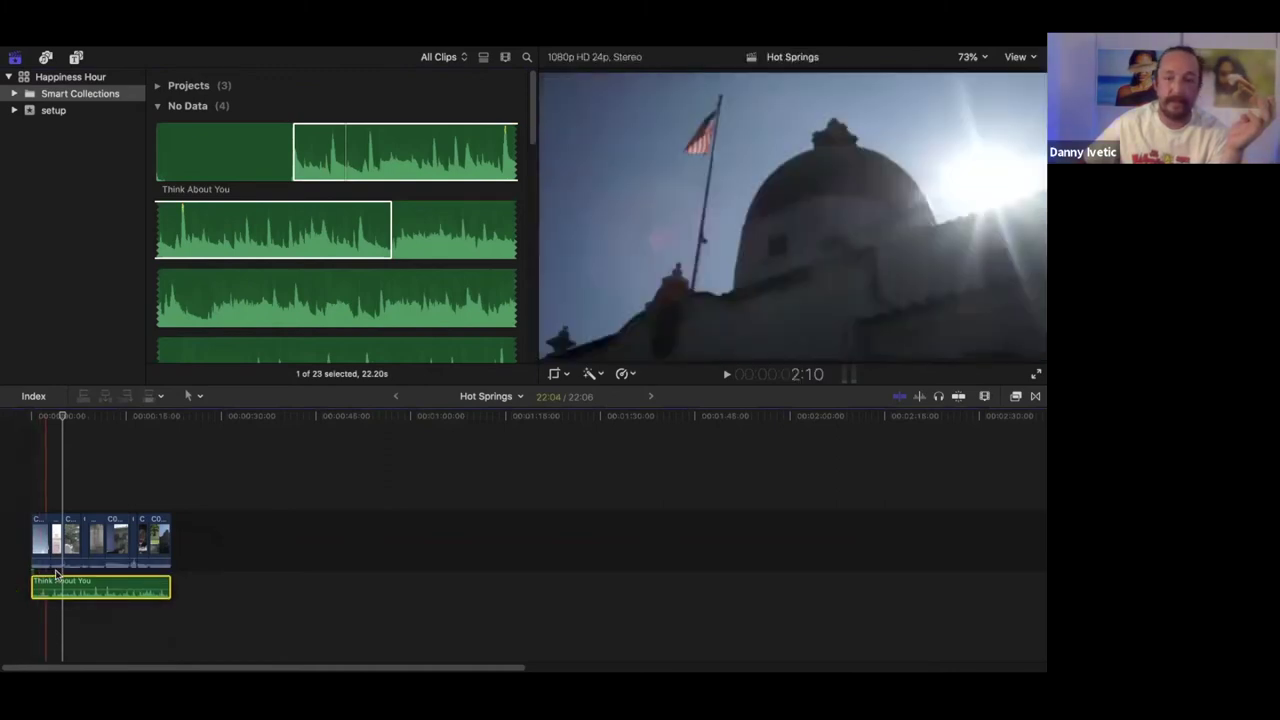
Step: Set a custom forward speed of 70% without ripple on all video clips in the timeline
left_click(29, 537)
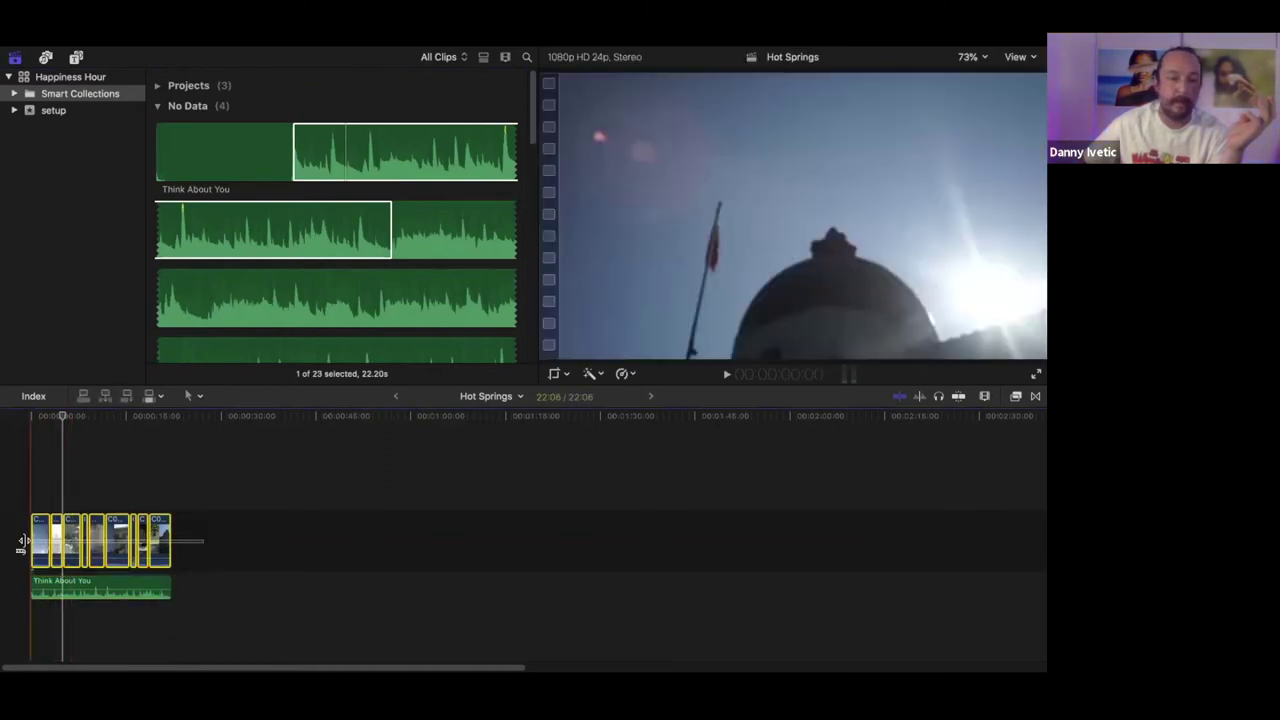
left_click(628, 376)
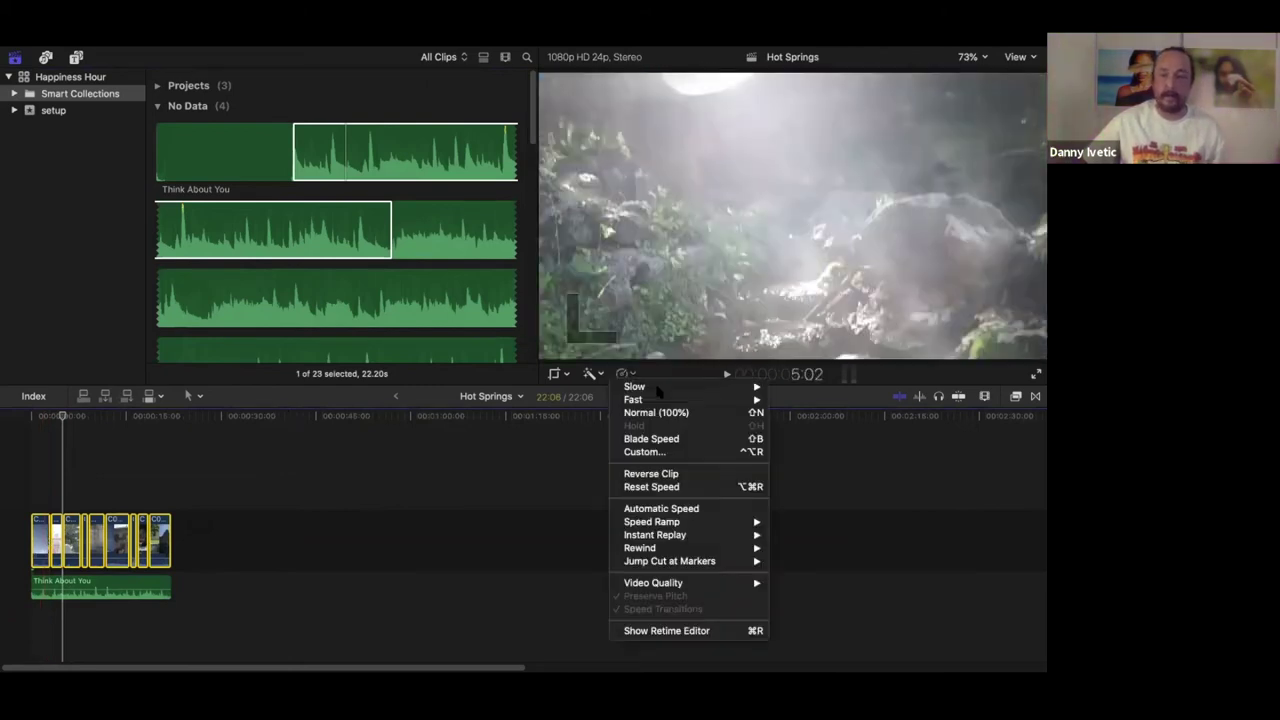
left_click(697, 454)
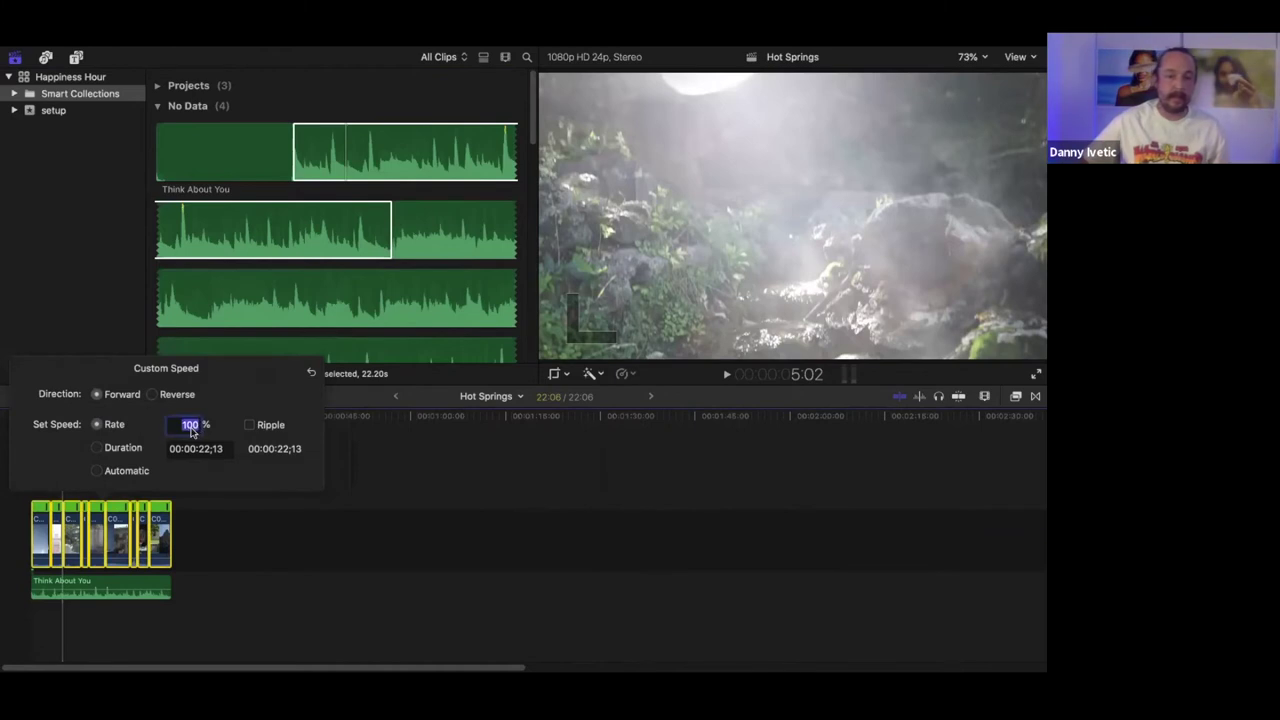
type("7")
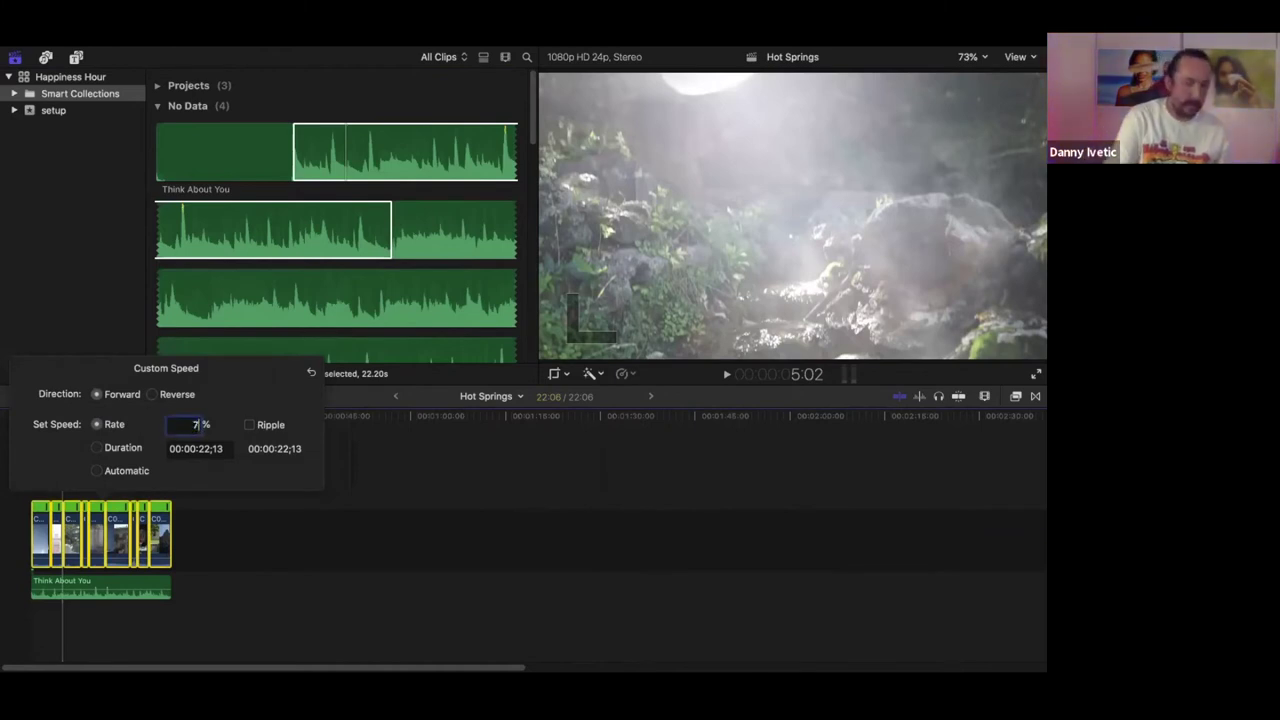
type("00")
key("Return")
left_click(18, 520)
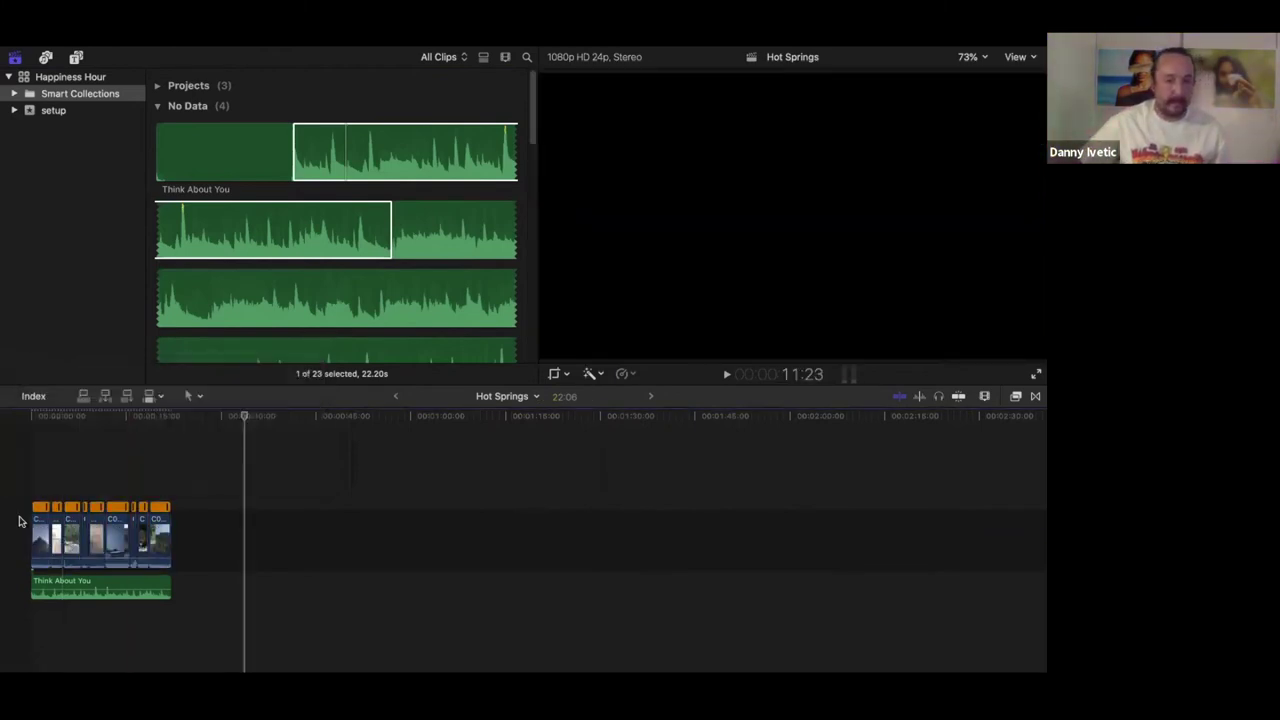
left_click(160, 537)
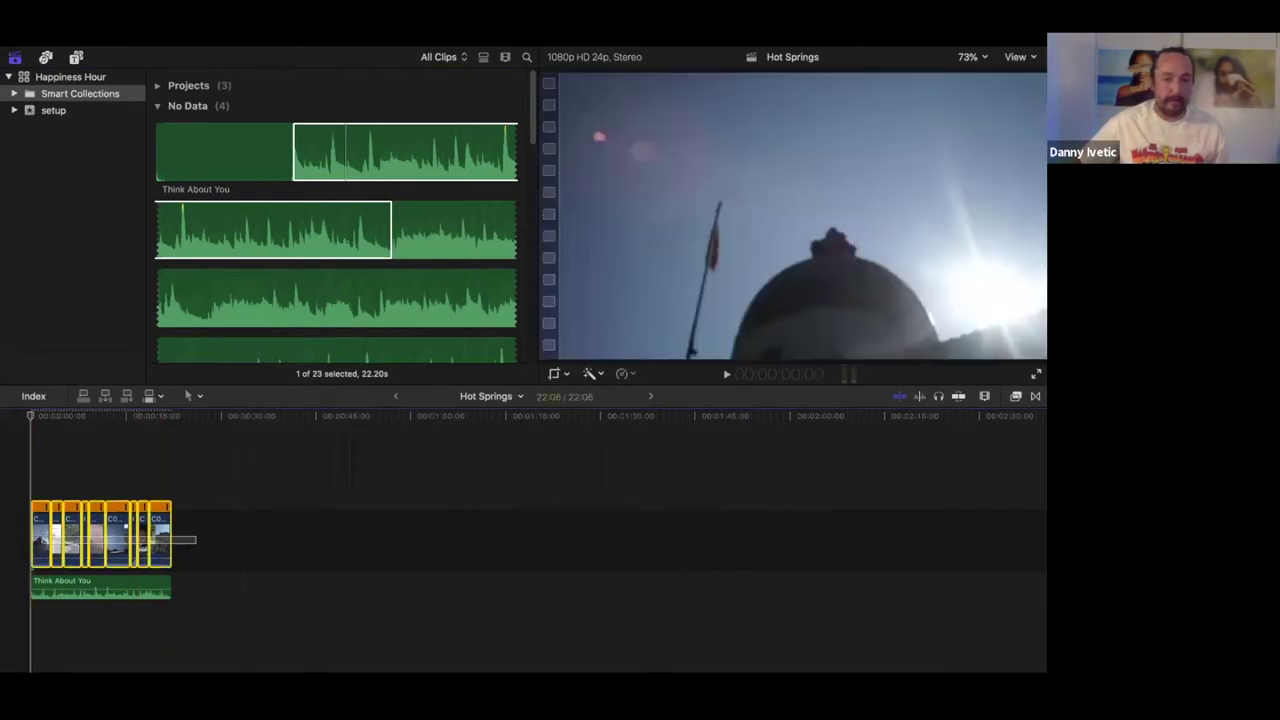
right_click(46, 537)
left_click(112, 420)
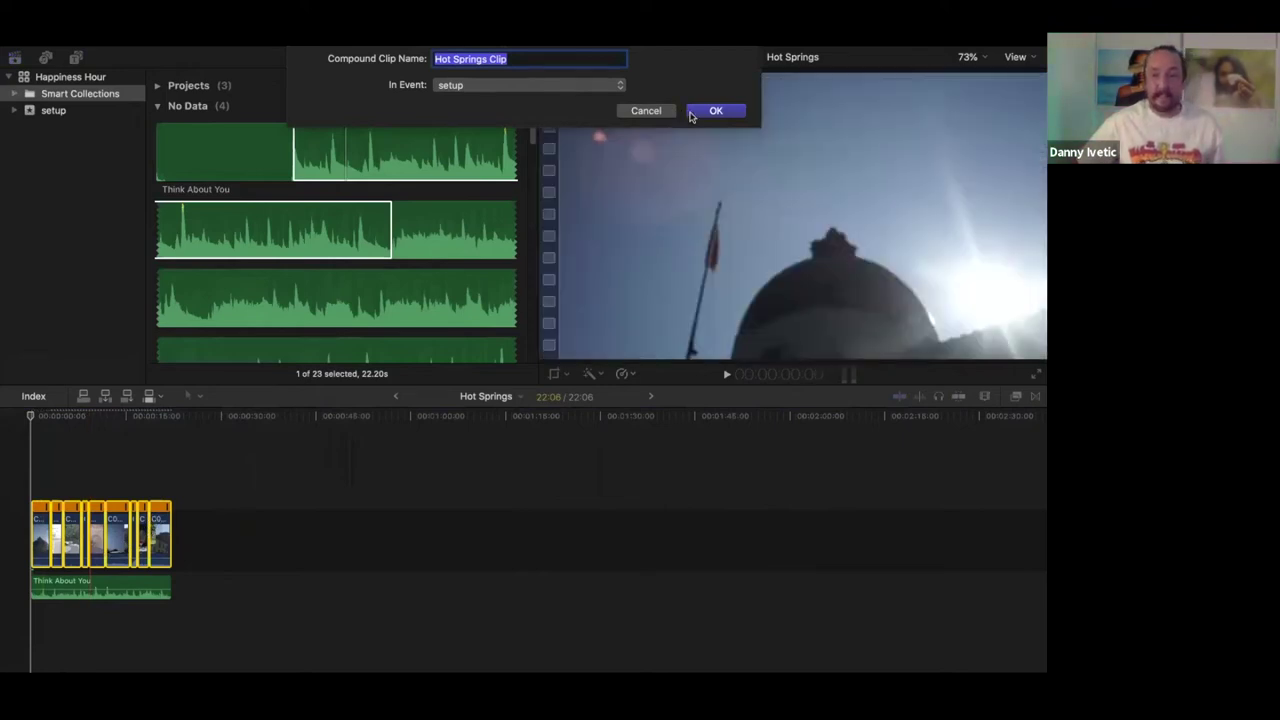
left_click(655, 111)
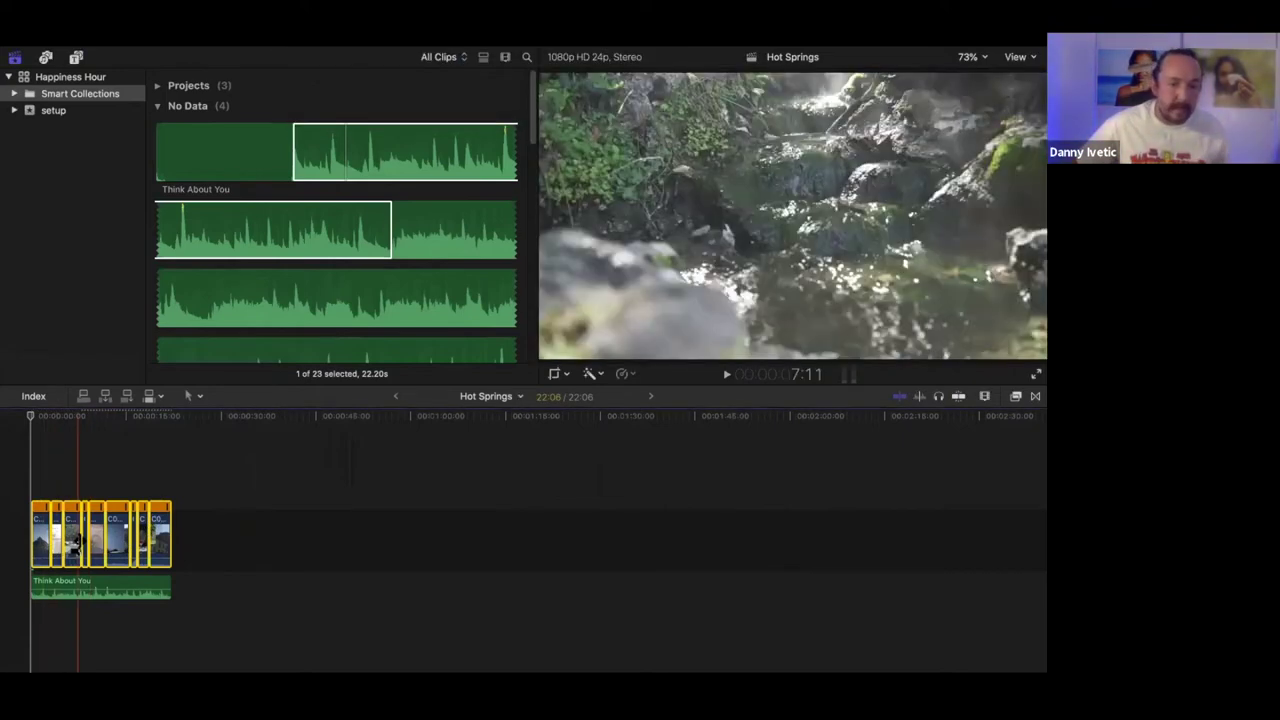
left_click(248, 460)
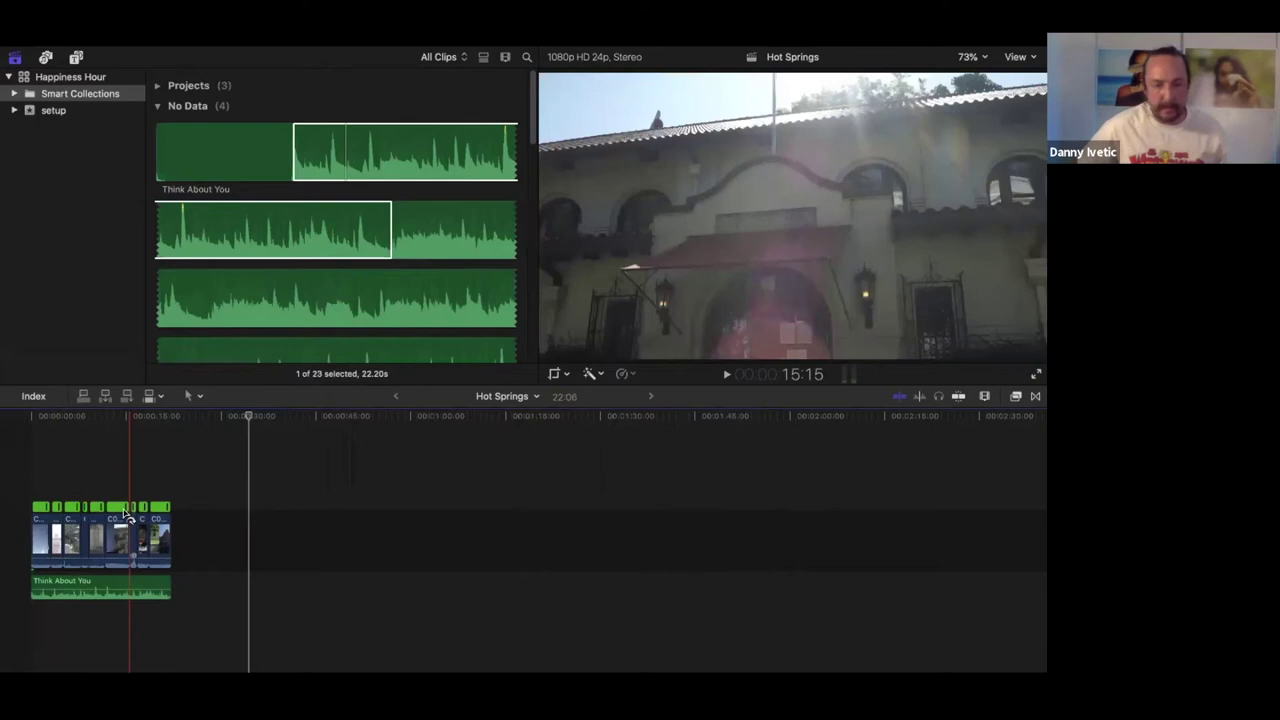
left_click(10, 456)
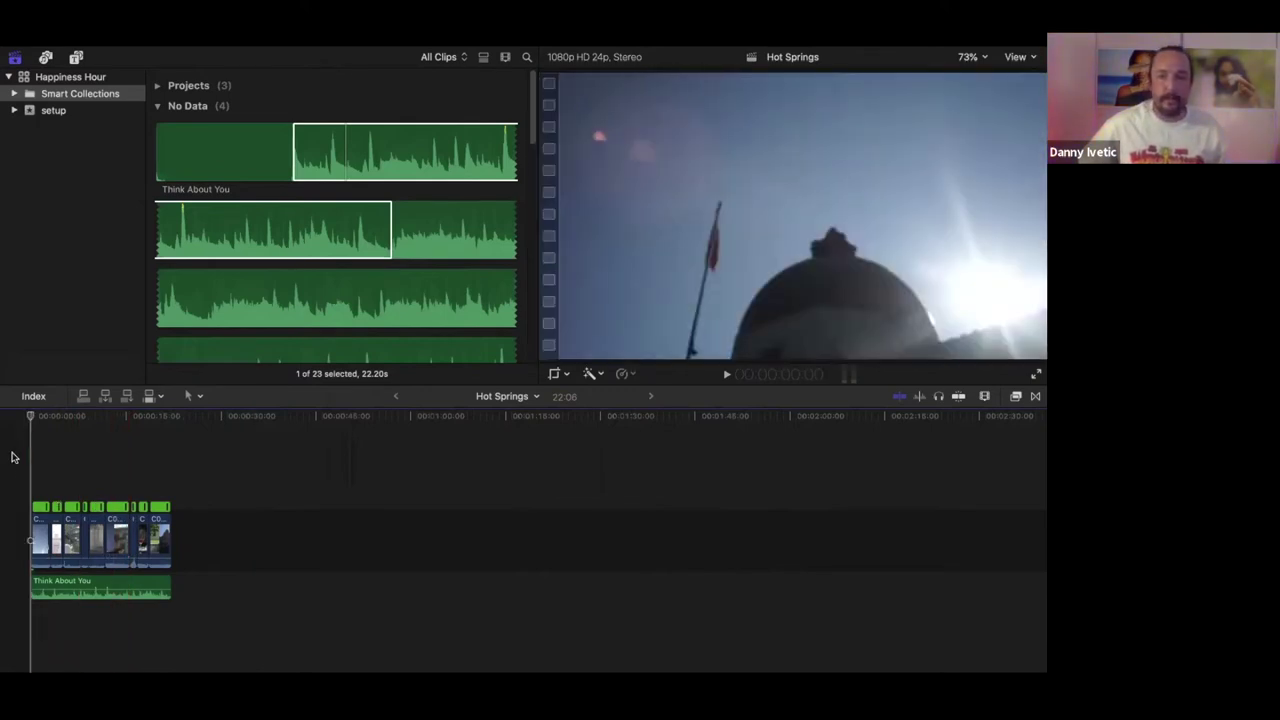
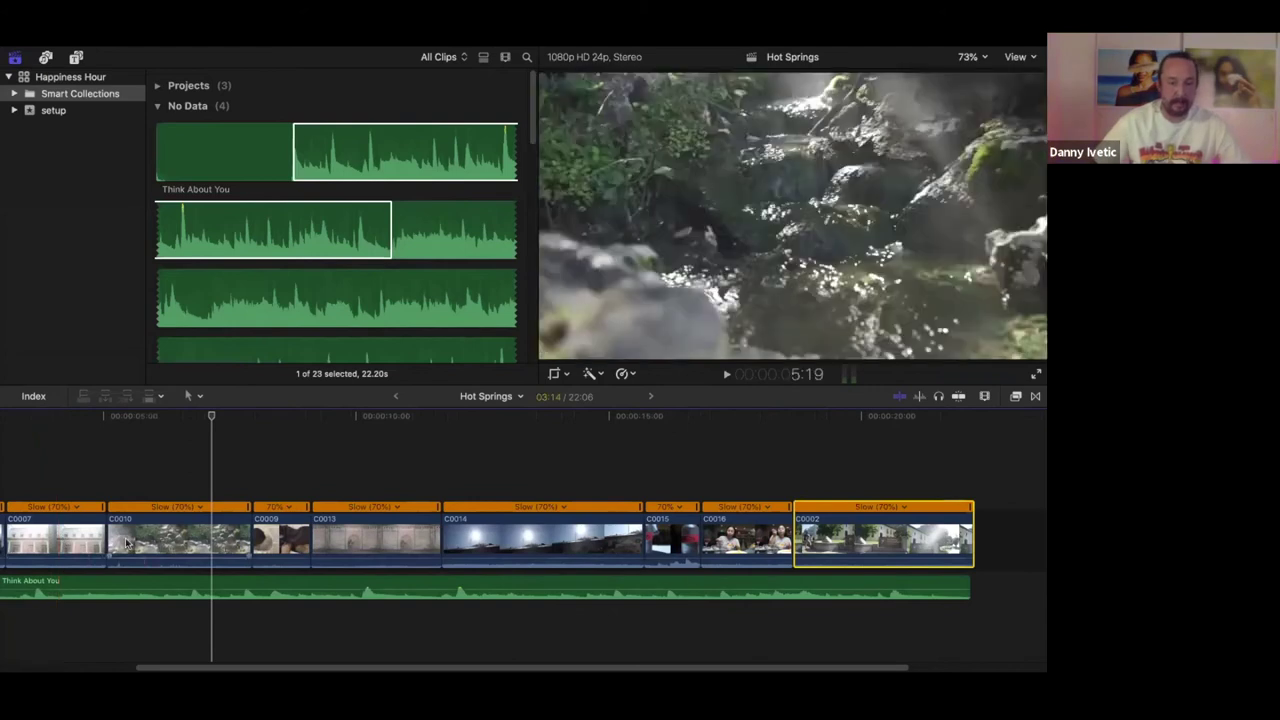
Step: Trim about 1.3 seconds off the start of the C0010 stream clip and extend its end by about half a second, checking by playback
left_click_drag(113, 540, 180, 540)
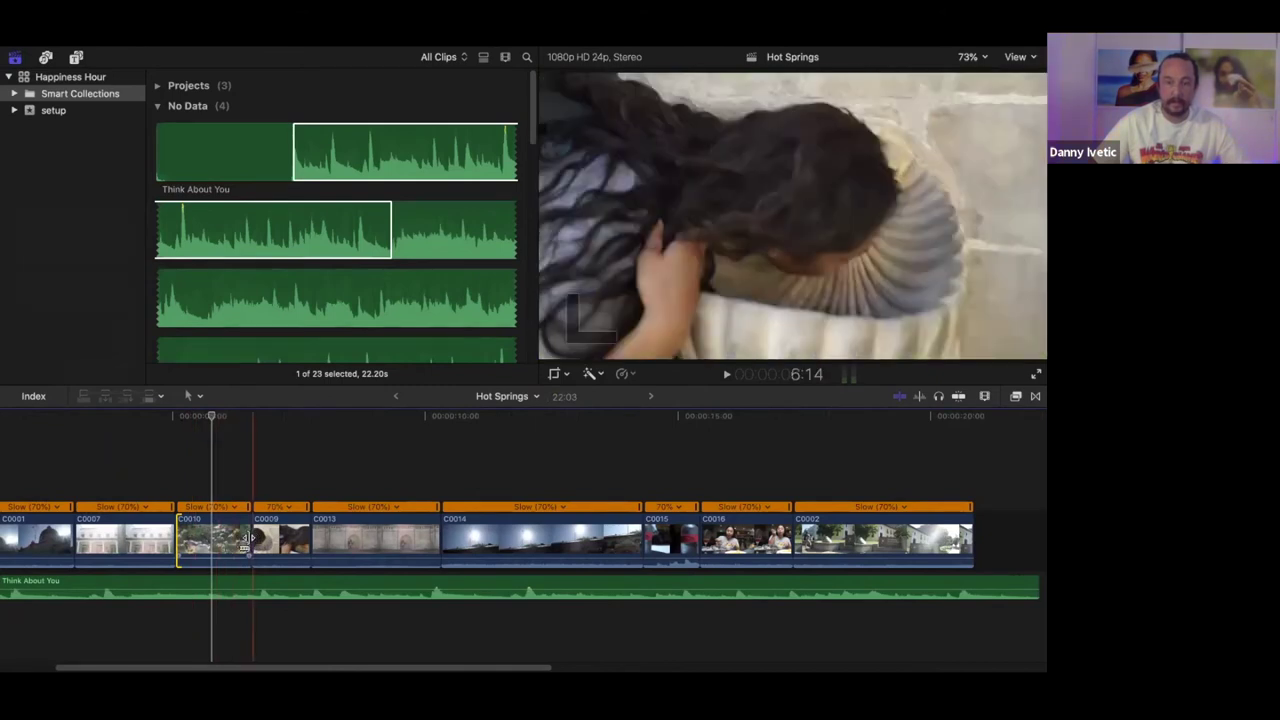
mouse_move(252, 540)
left_mouse_down()
mouse_move(286, 540)
mouse_move(274, 541)
left_mouse_up()
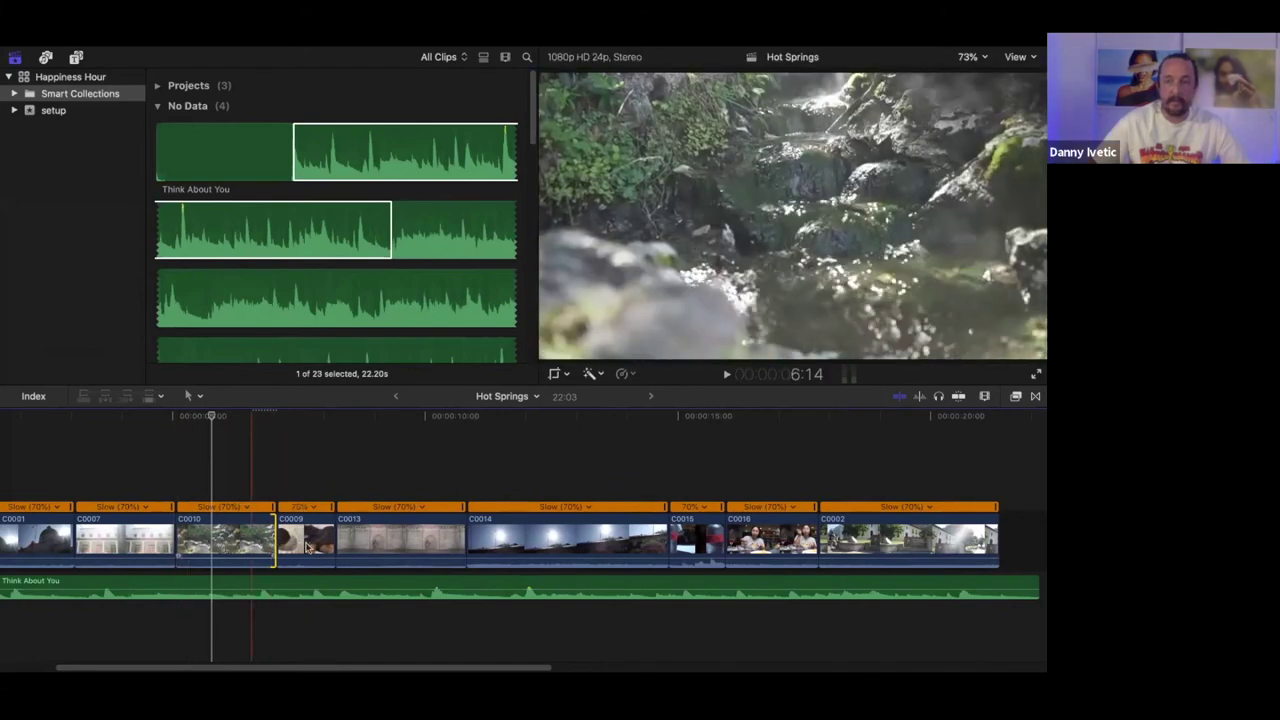
key("space")
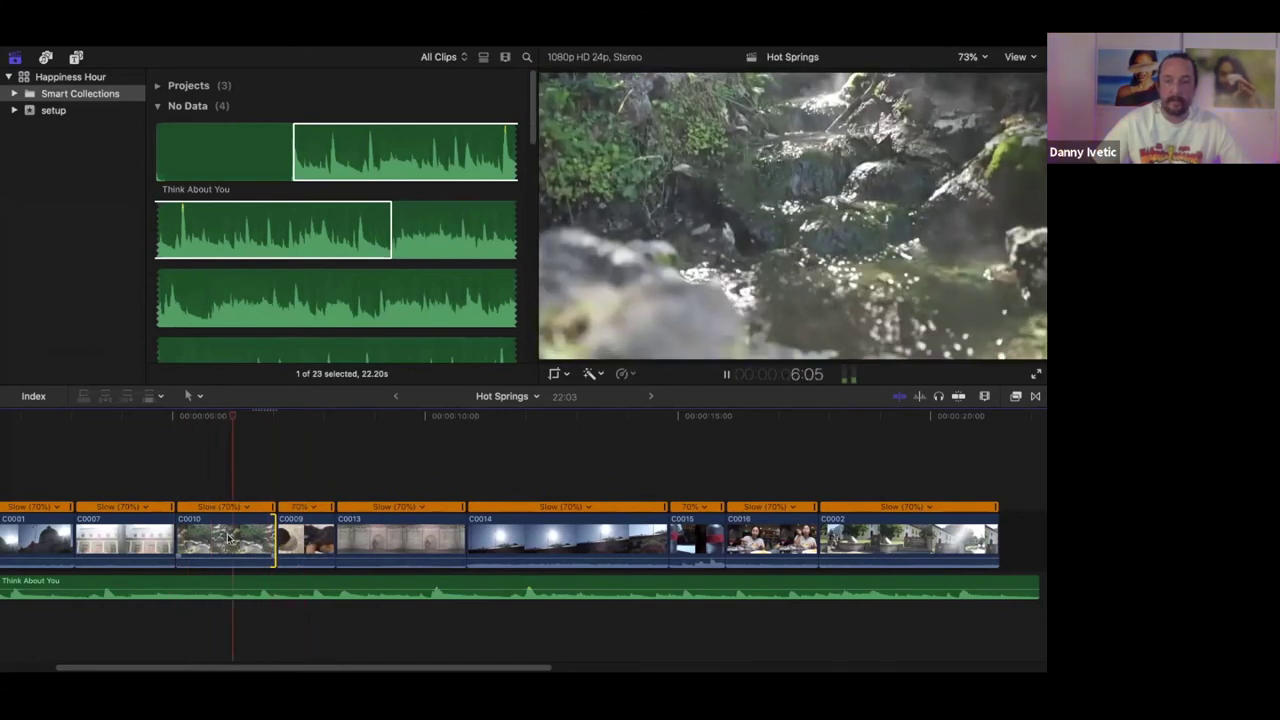
key("space")
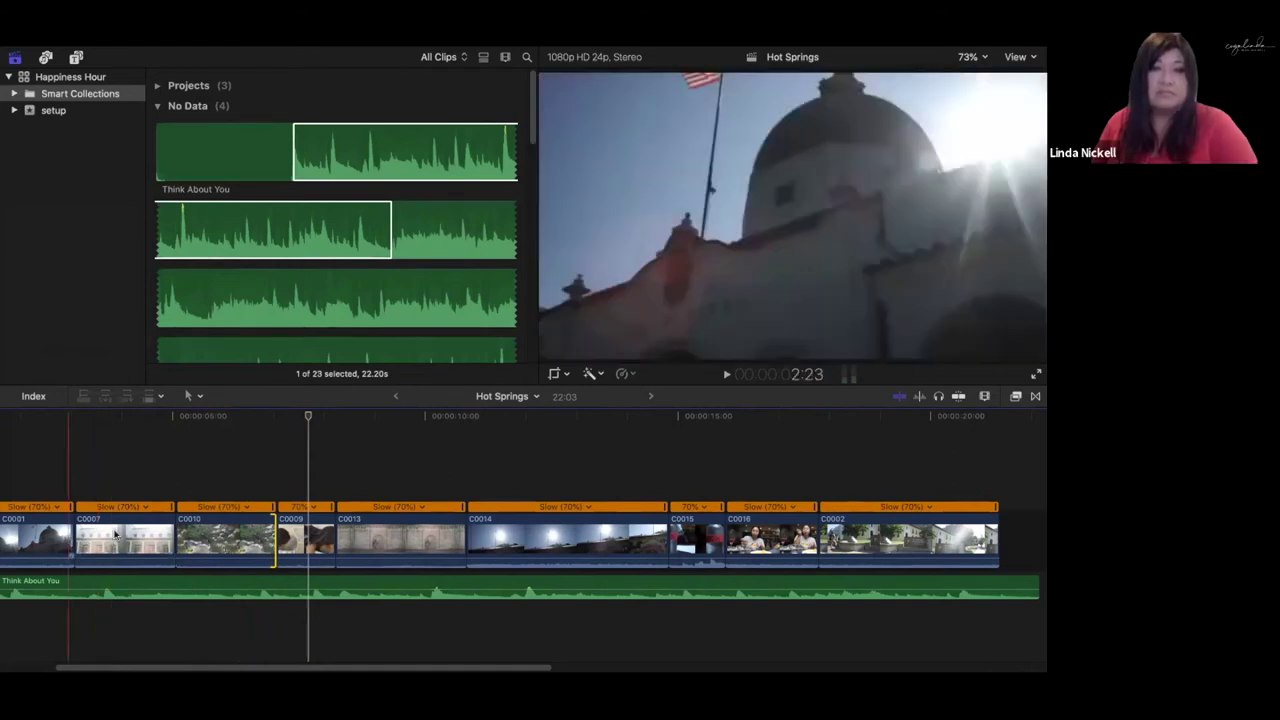
Step: Play the cut from its start and lower the audio of the C0015 bottle clip to about -12 dB, listening to the result
scroll(62, 530, "left", 3)
key("Home")
key("space")
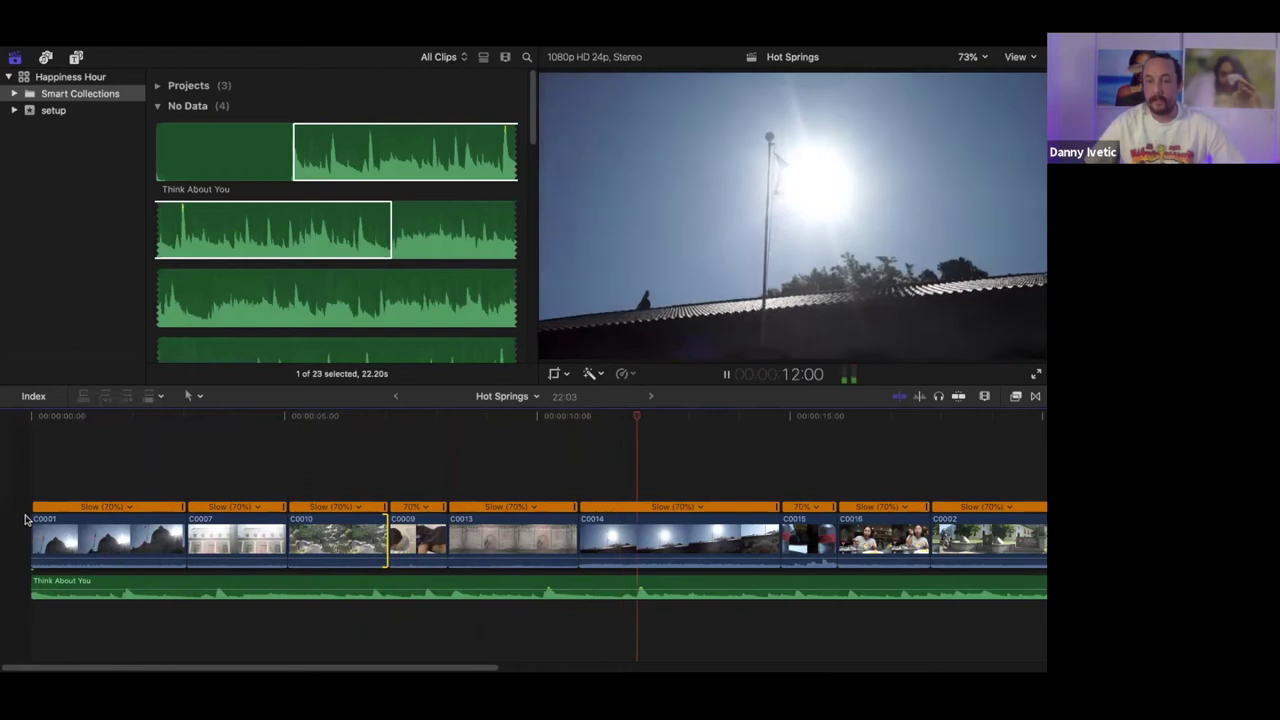
key("space")
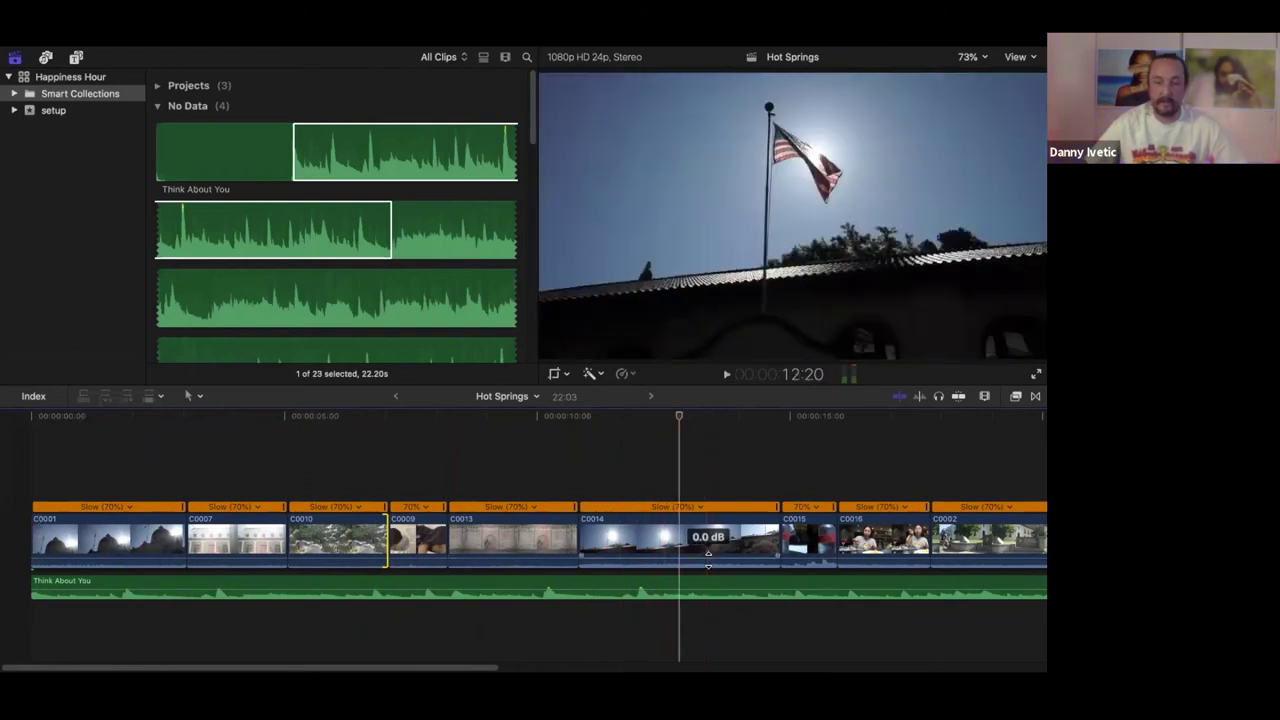
left_click(806, 560)
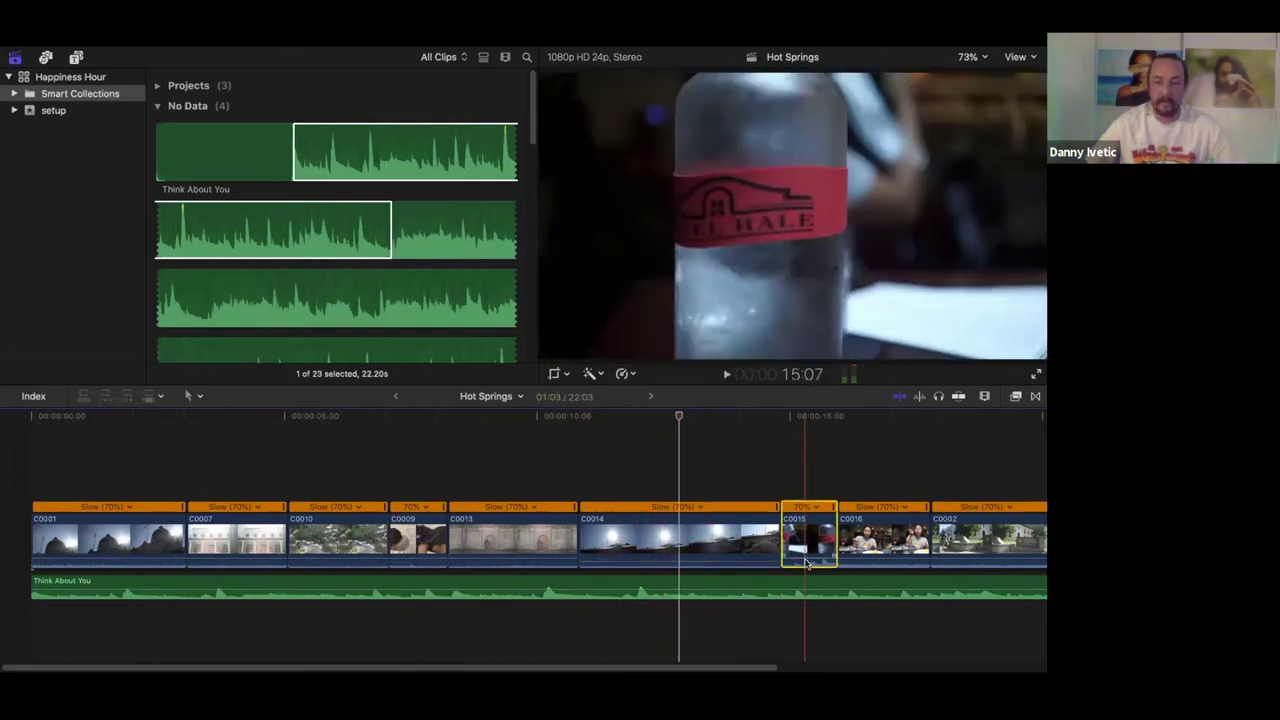
left_click_drag(806, 562, 806, 566)
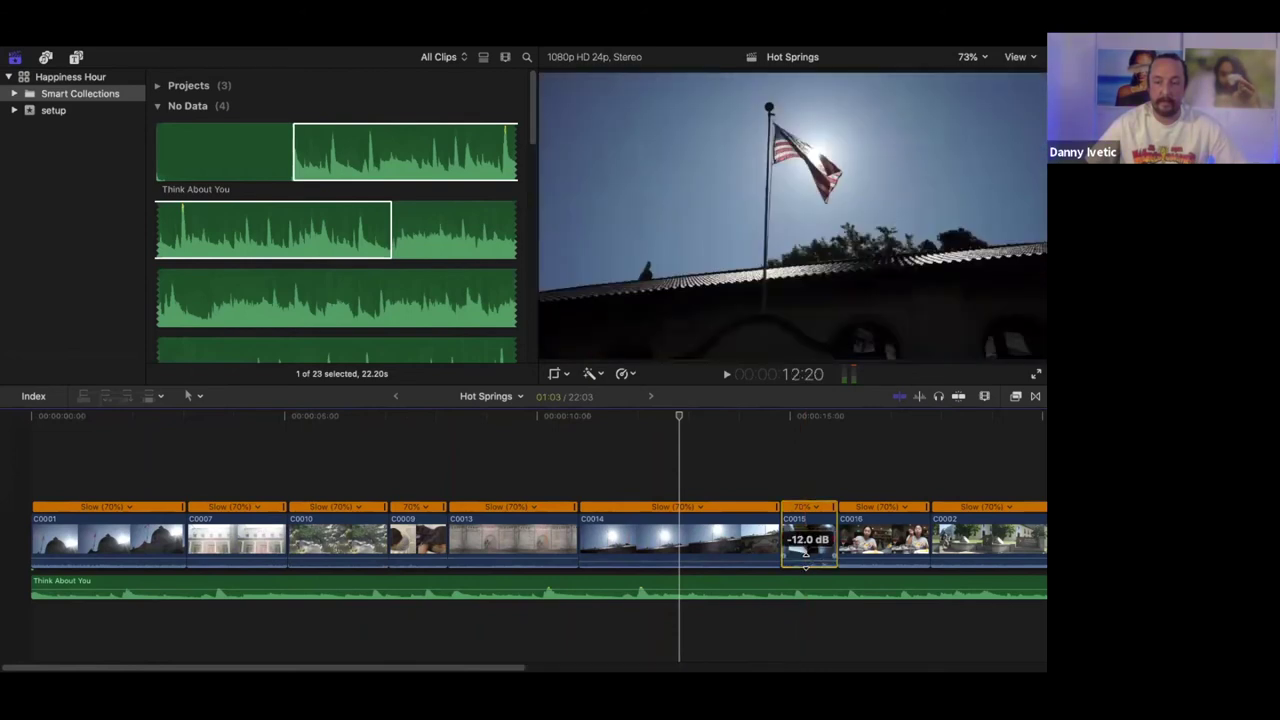
left_click_drag(890, 563, 951, 568)
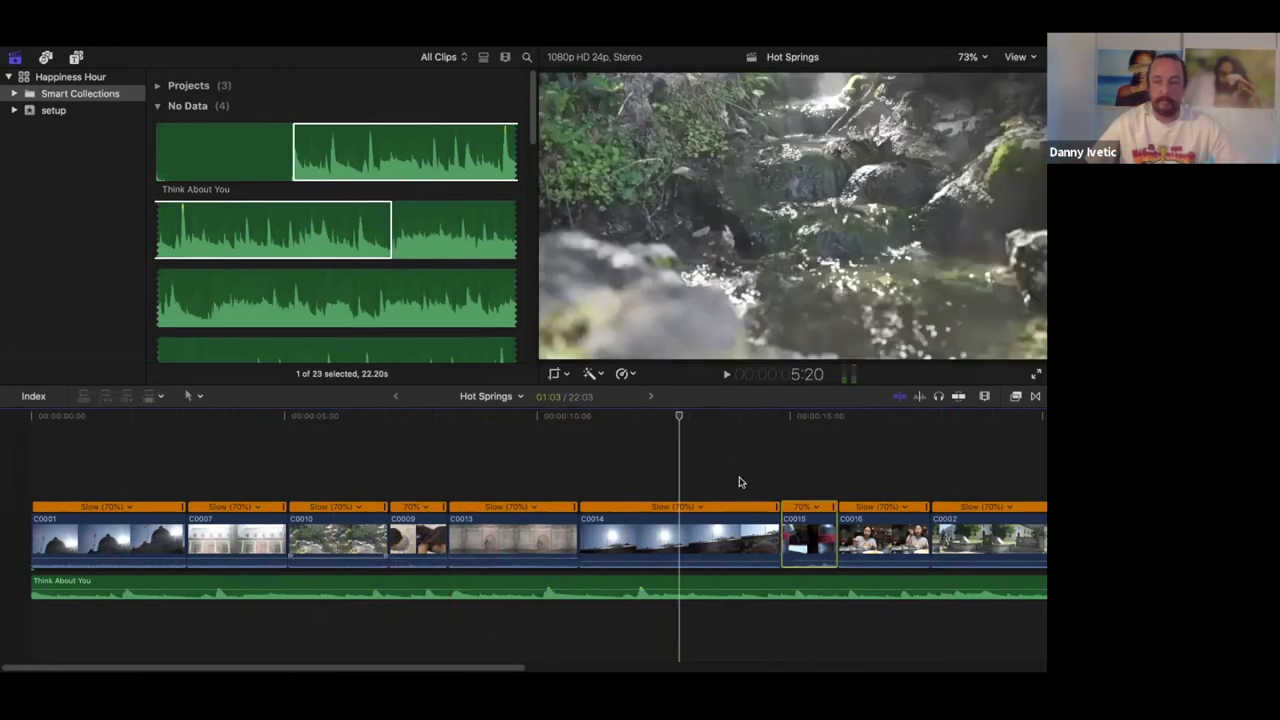
key("space")
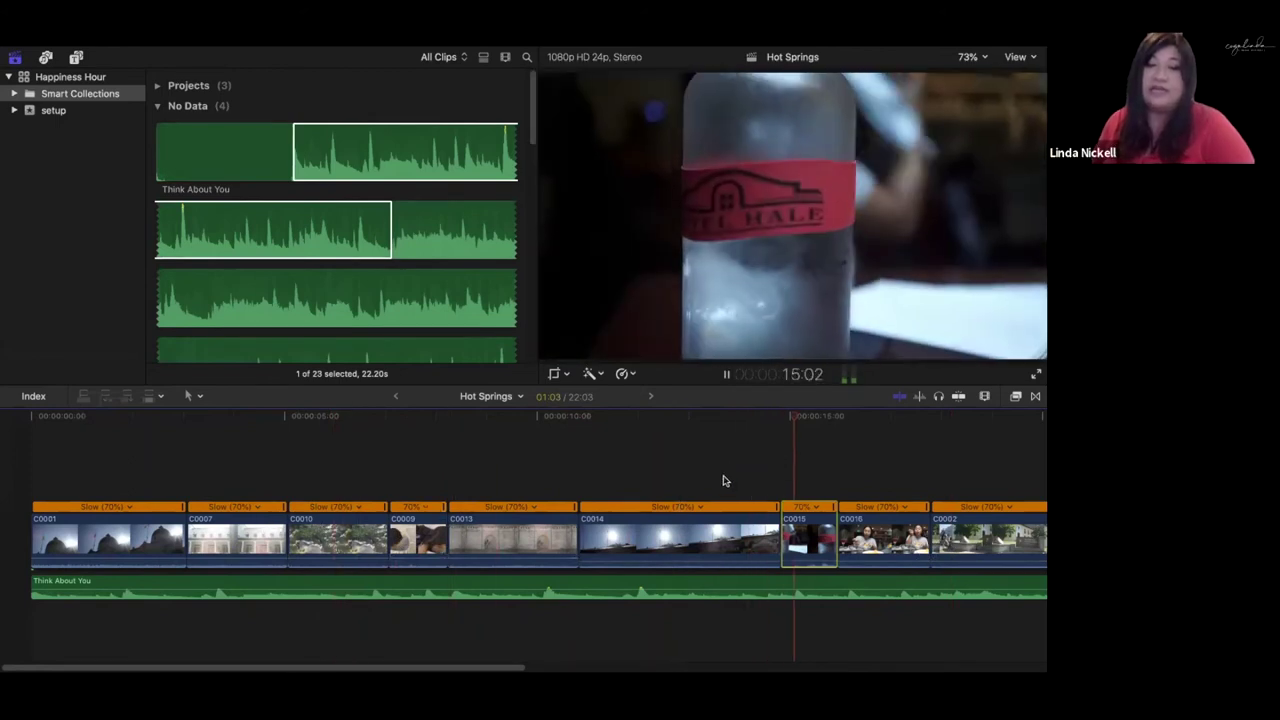
key("space")
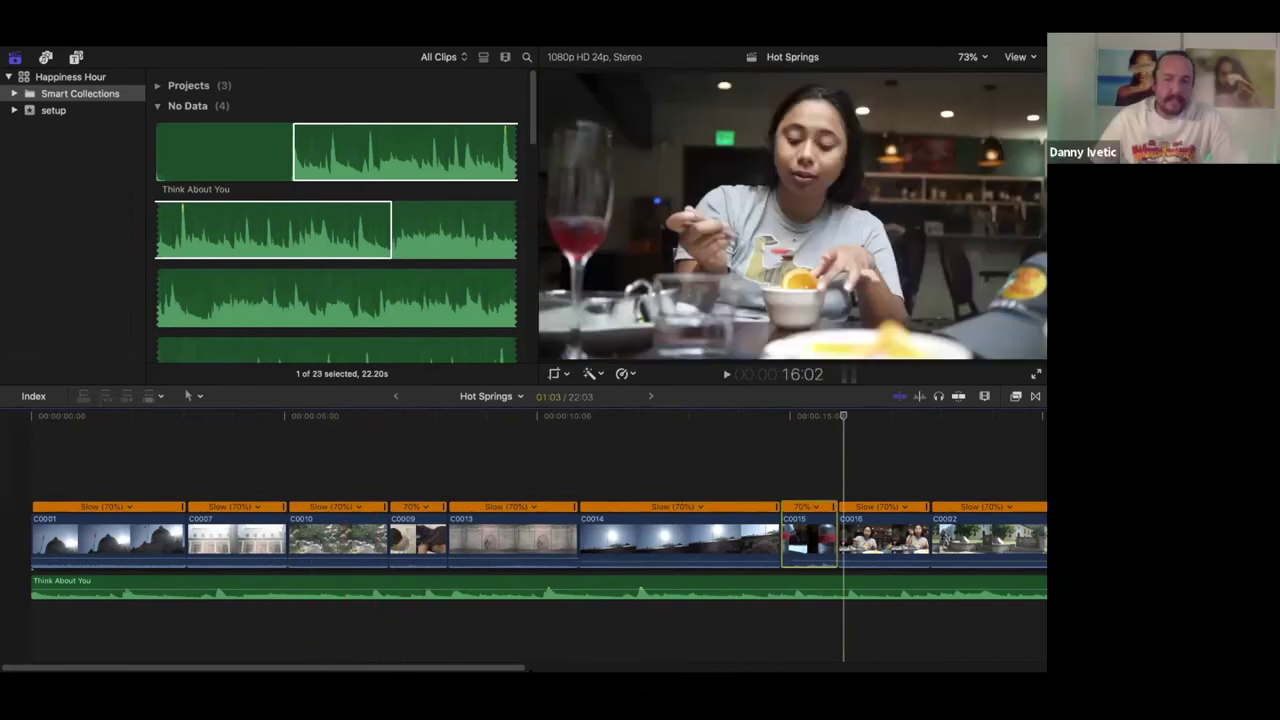
left_click_drag(134, 457, 740, 515)
scroll(874, 517, "right", 10)
left_click(624, 374)
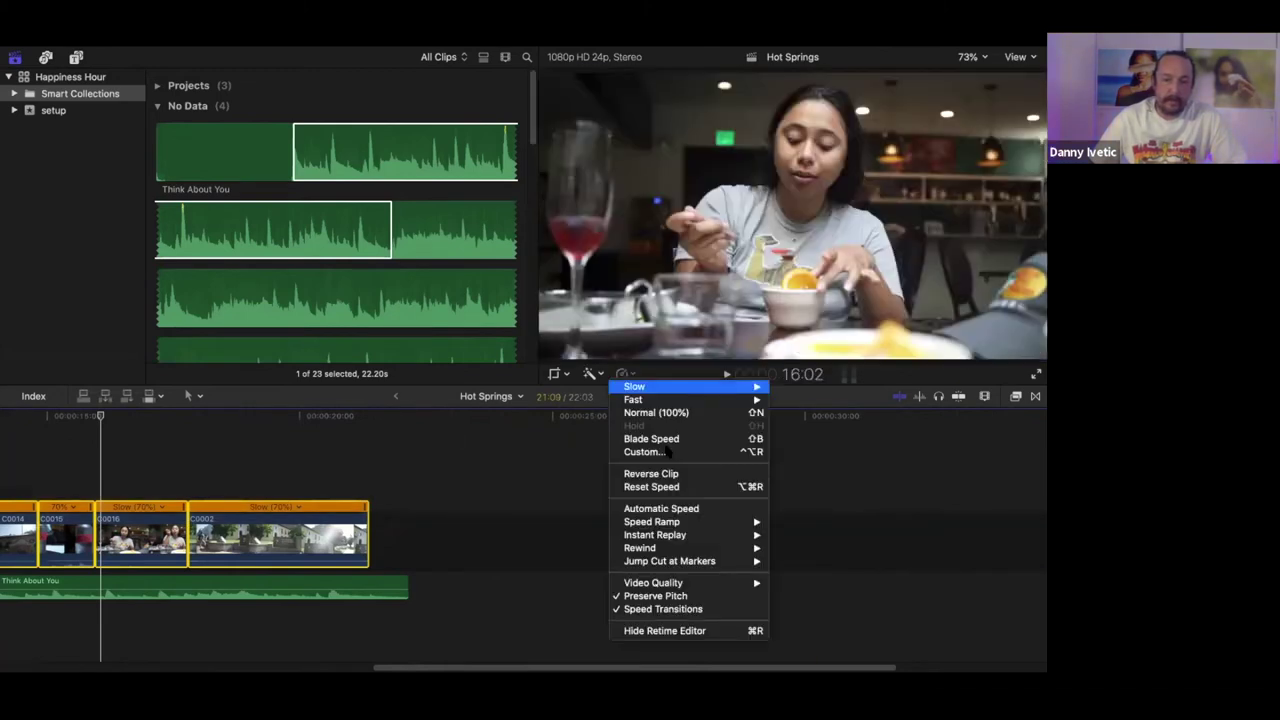
left_click(390, 455)
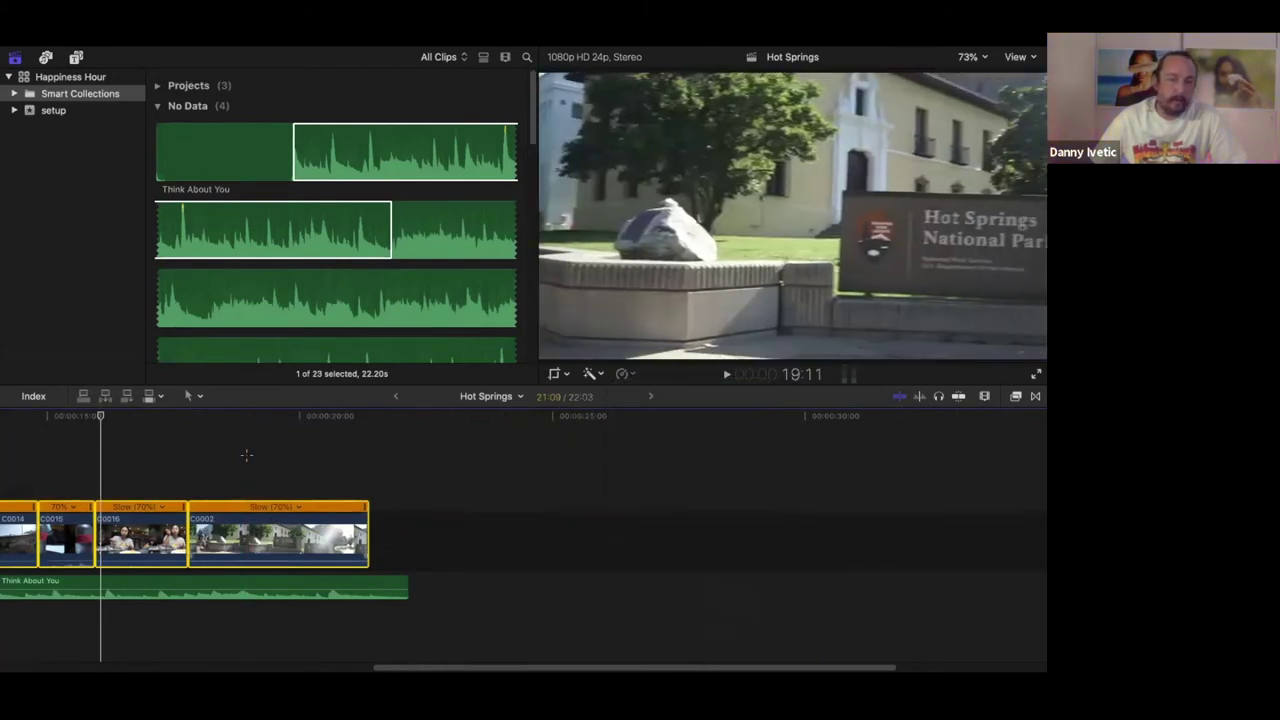
left_click(246, 455)
Step: Try stretching the C0002 park sign clip to 68% speed, and undo the retiming
mouse_move(367, 507)
left_mouse_down()
mouse_move(477, 510)
mouse_move(251, 507)
mouse_move(378, 510)
left_mouse_up()
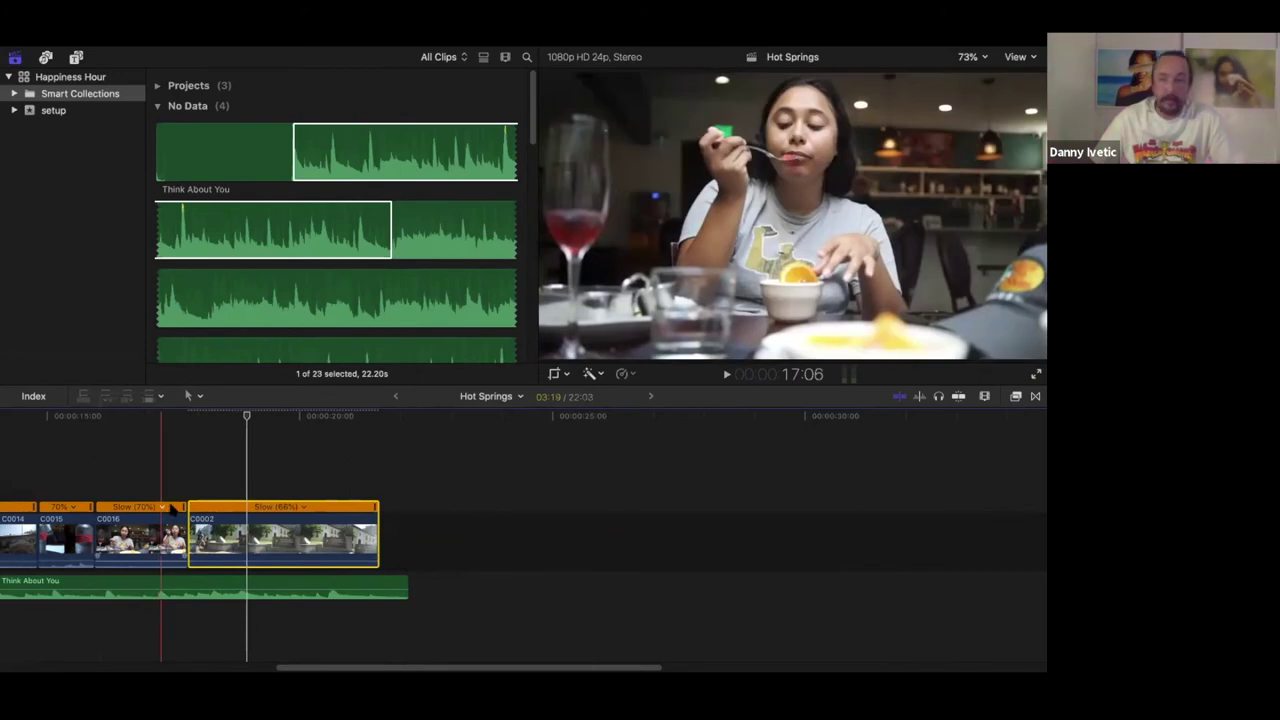
left_click(256, 520)
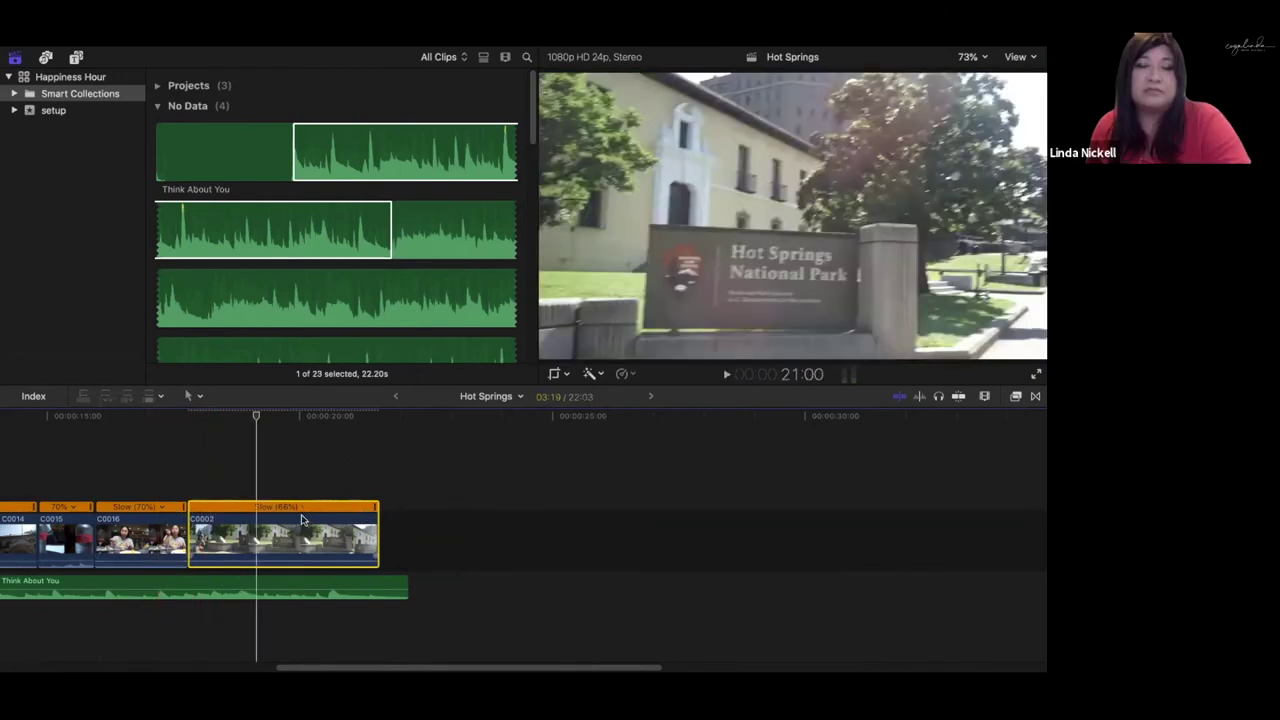
key("super+z")
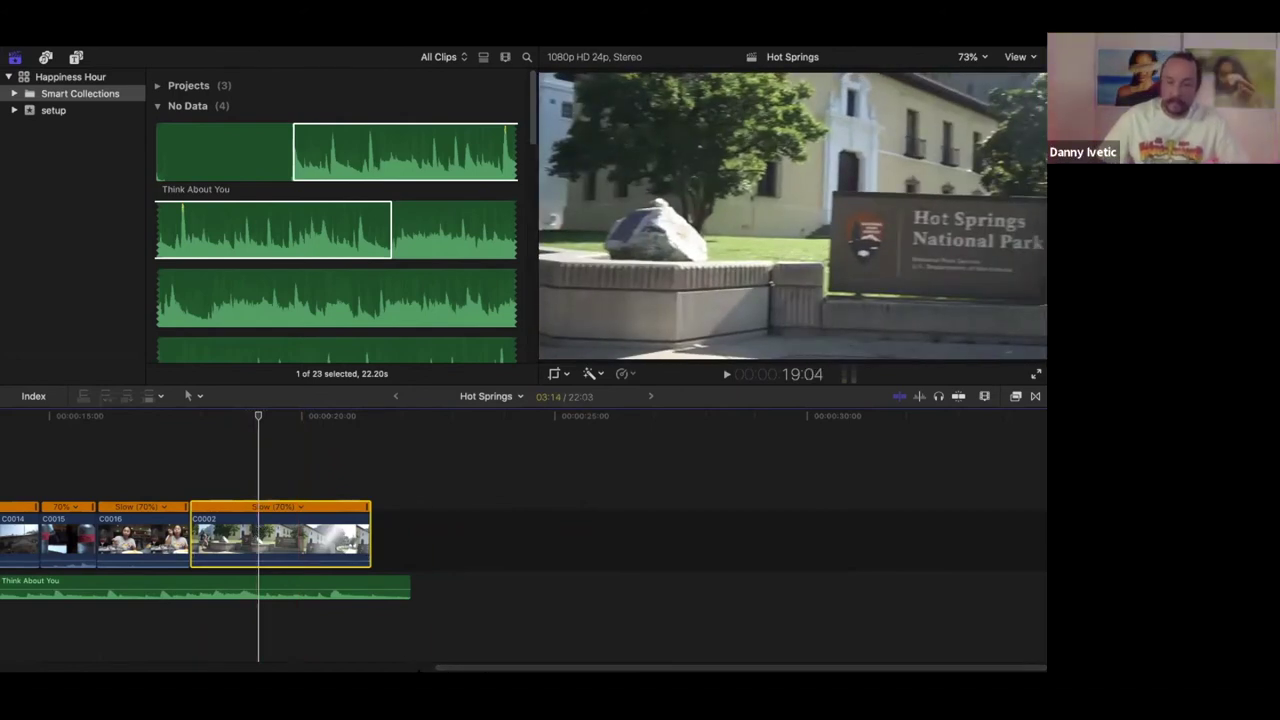
Step: Extend the end of the C0010 stream clip in the timeline by about a tenth of a second
scroll(237, 620, "left", 10)
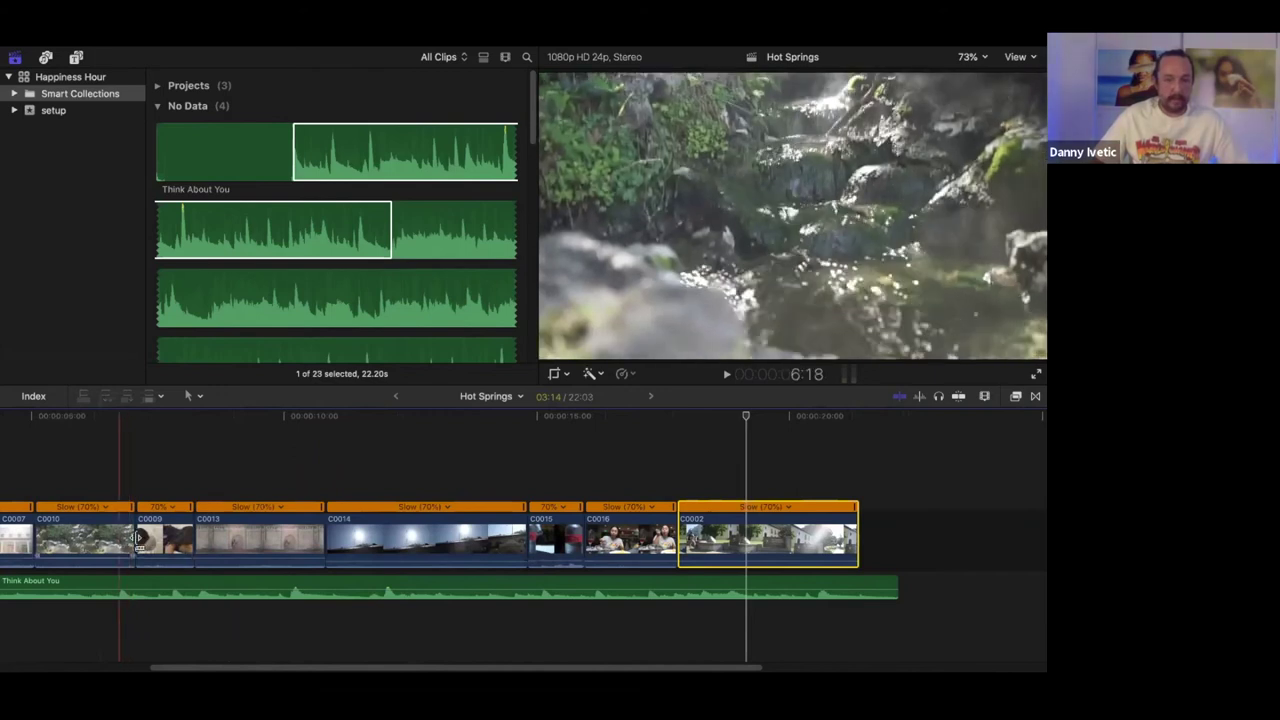
mouse_move(137, 540)
left_mouse_down()
mouse_move(151, 540)
mouse_move(138, 541)
left_mouse_up()
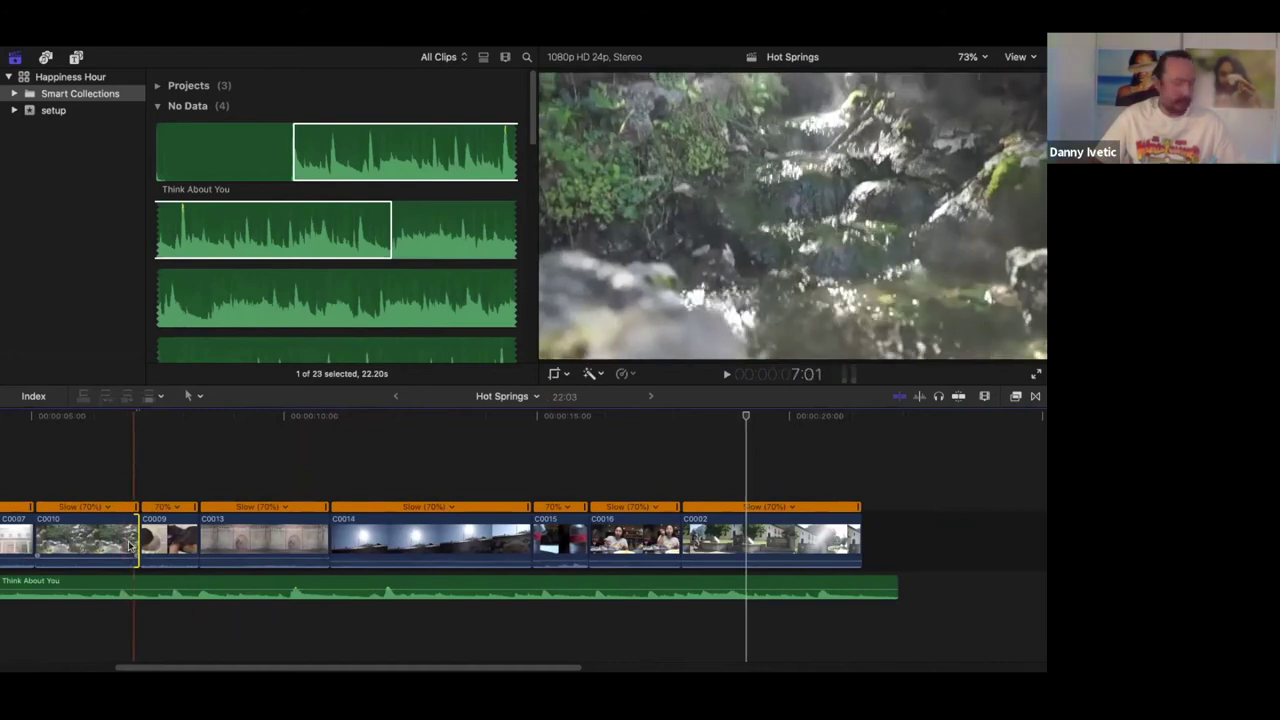
Step: Try splitting the C0010 stream clip's speed near its end and speeding up the last segment, play it, and undo the retiming
left_click(129, 545)
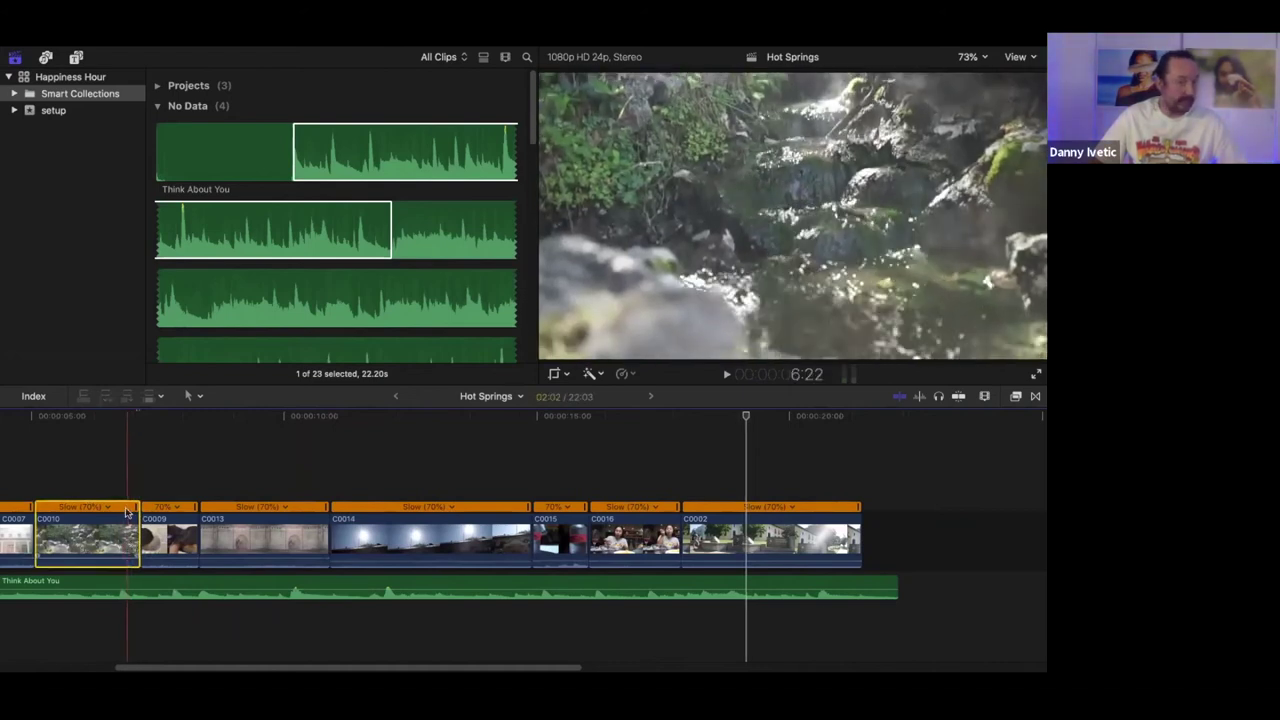
left_click(128, 420)
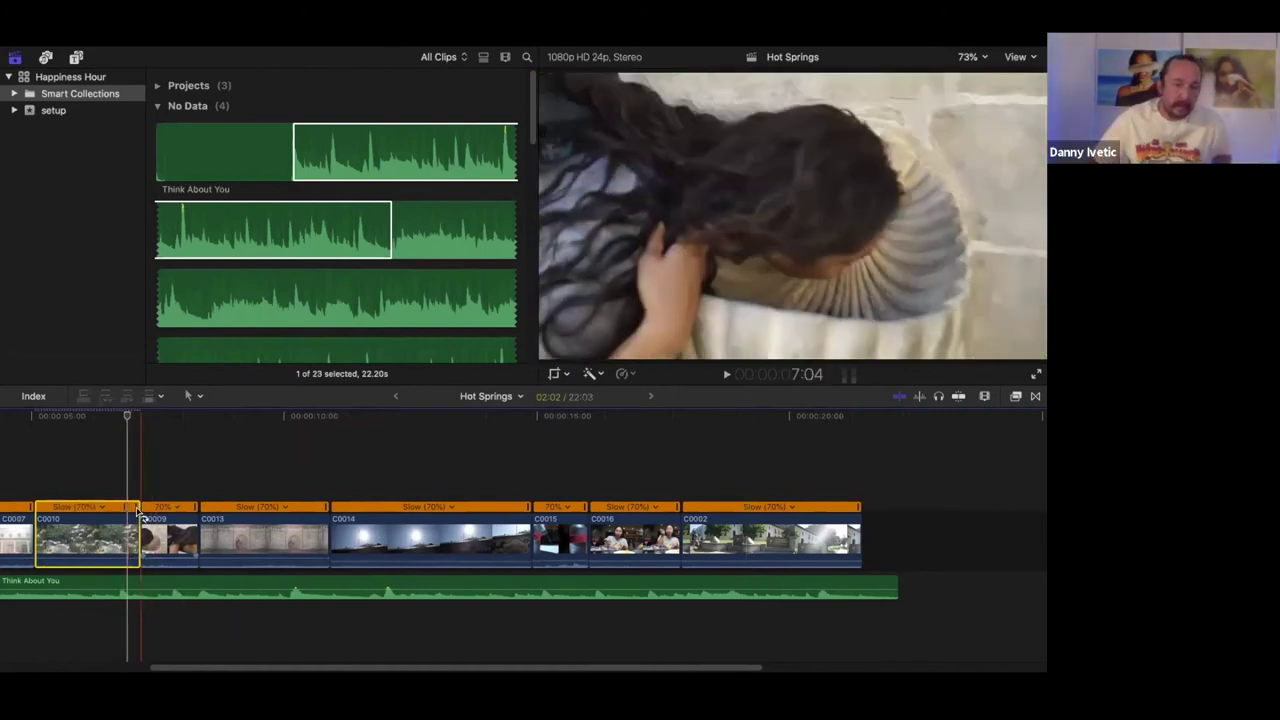
left_click_drag(135, 510, 126, 507)
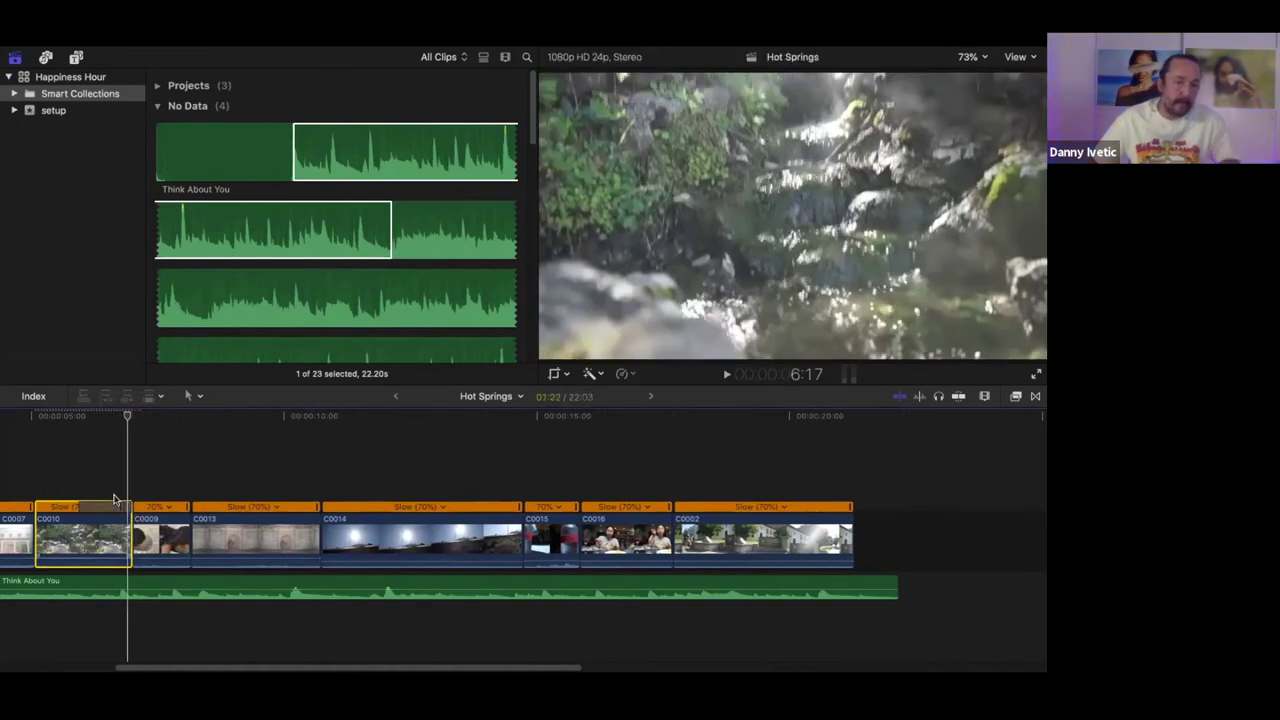
key("space")
key("space")
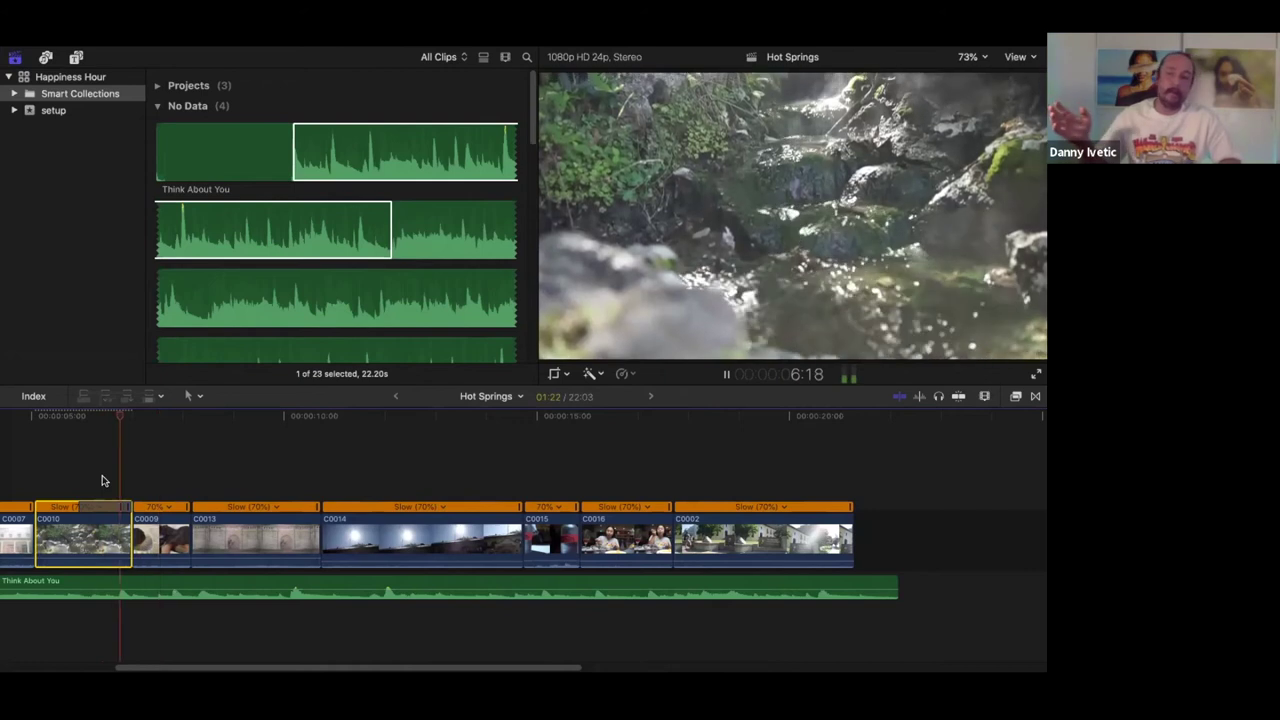
key("space")
key("space")
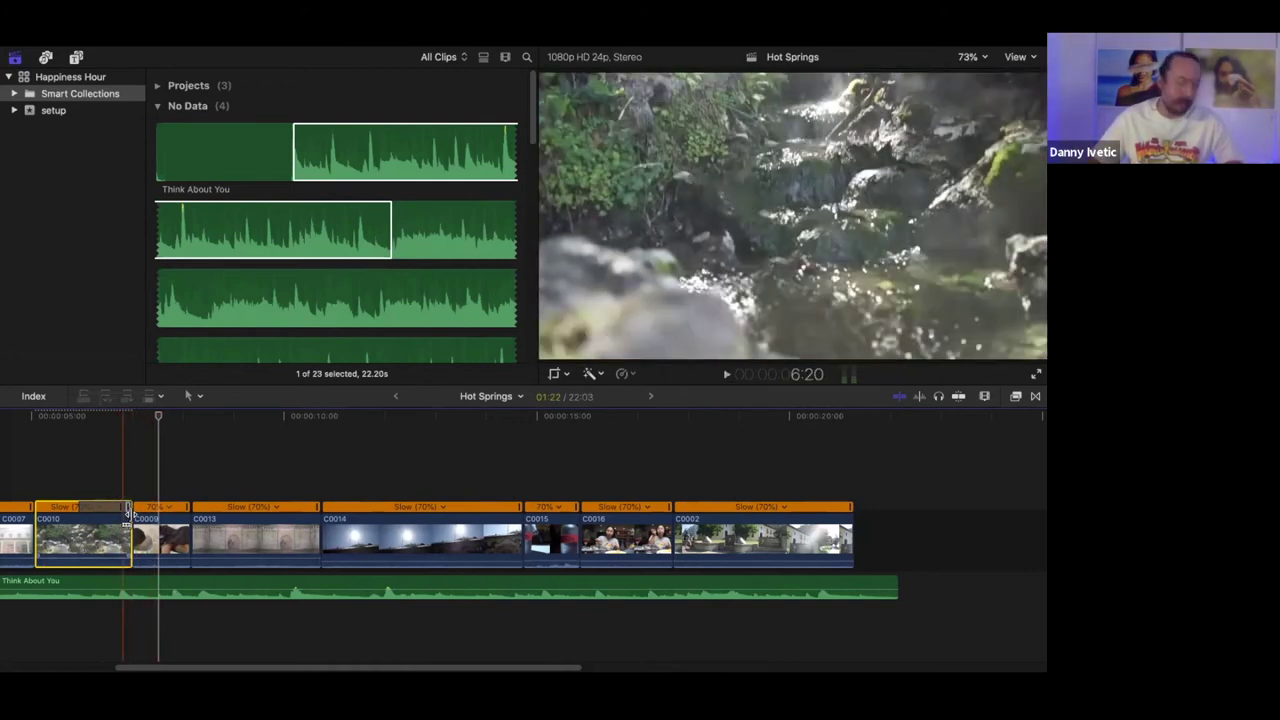
left_click_drag(130, 515, 140, 515)
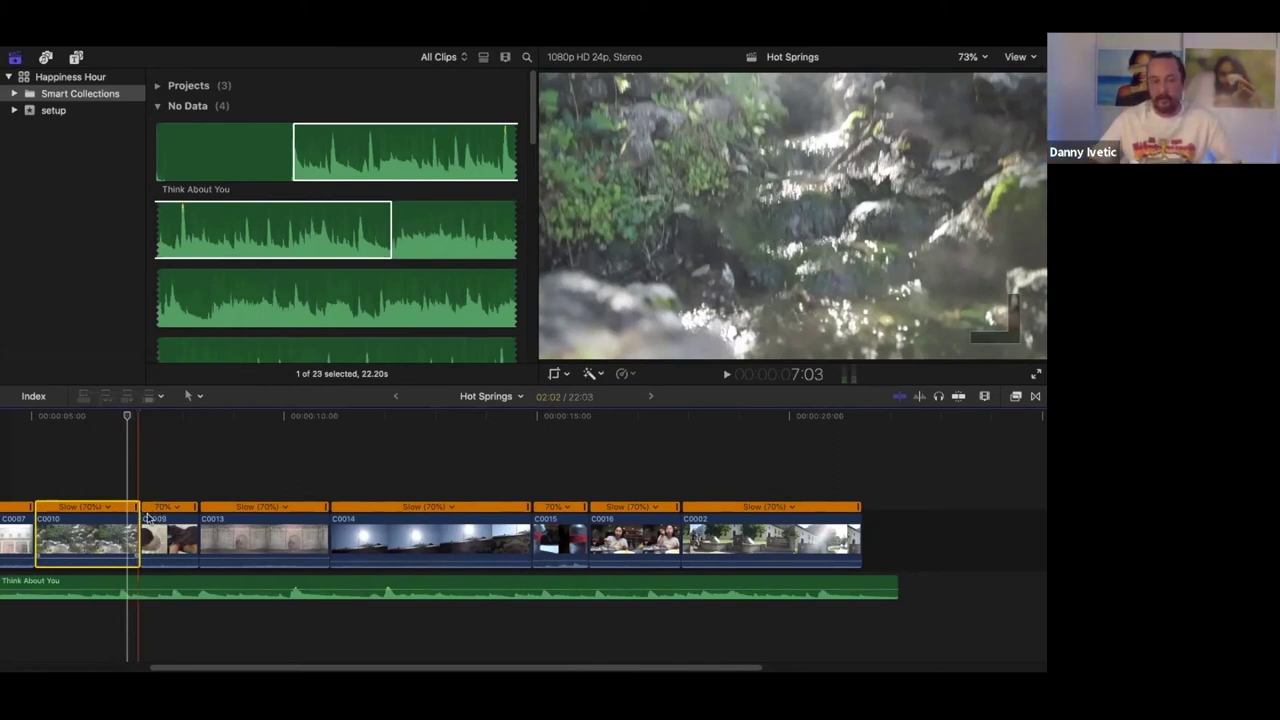
Step: Extend the start of the C0007 Ozark building clip by about one second and split its speed at 3:21
scroll(8, 540, "left", 5)
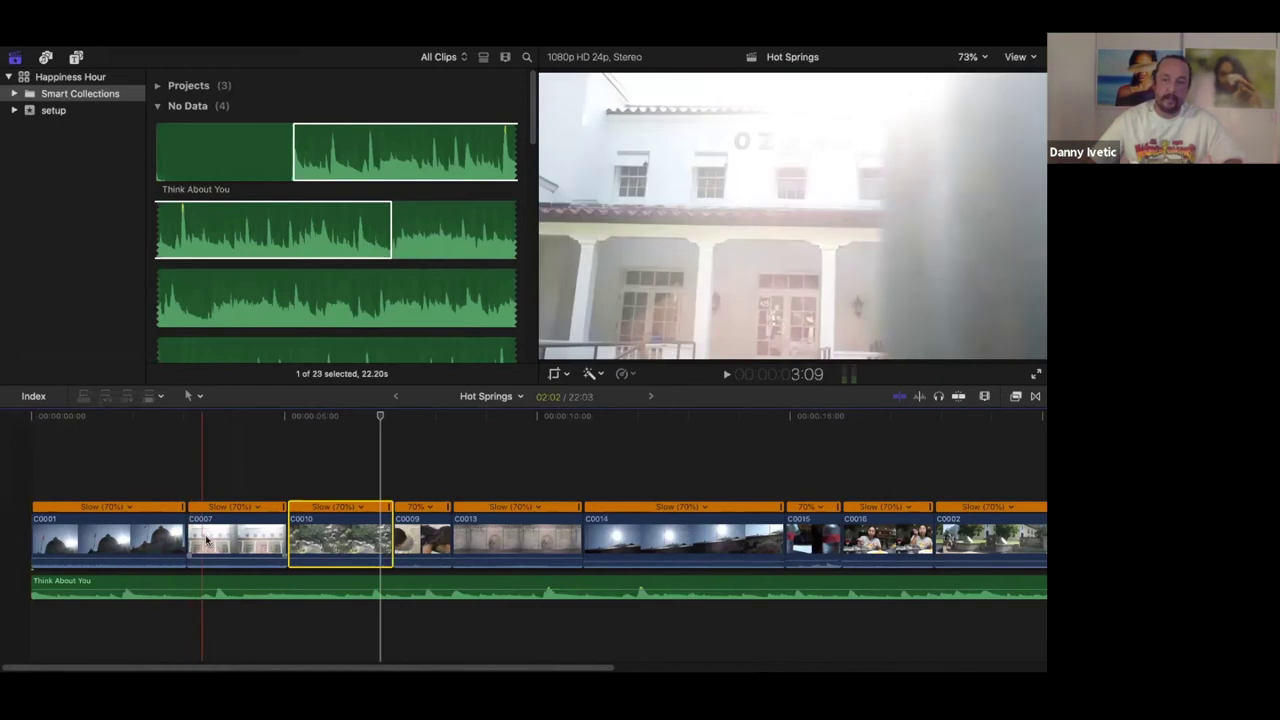
left_click_drag(189, 540, 145, 540)
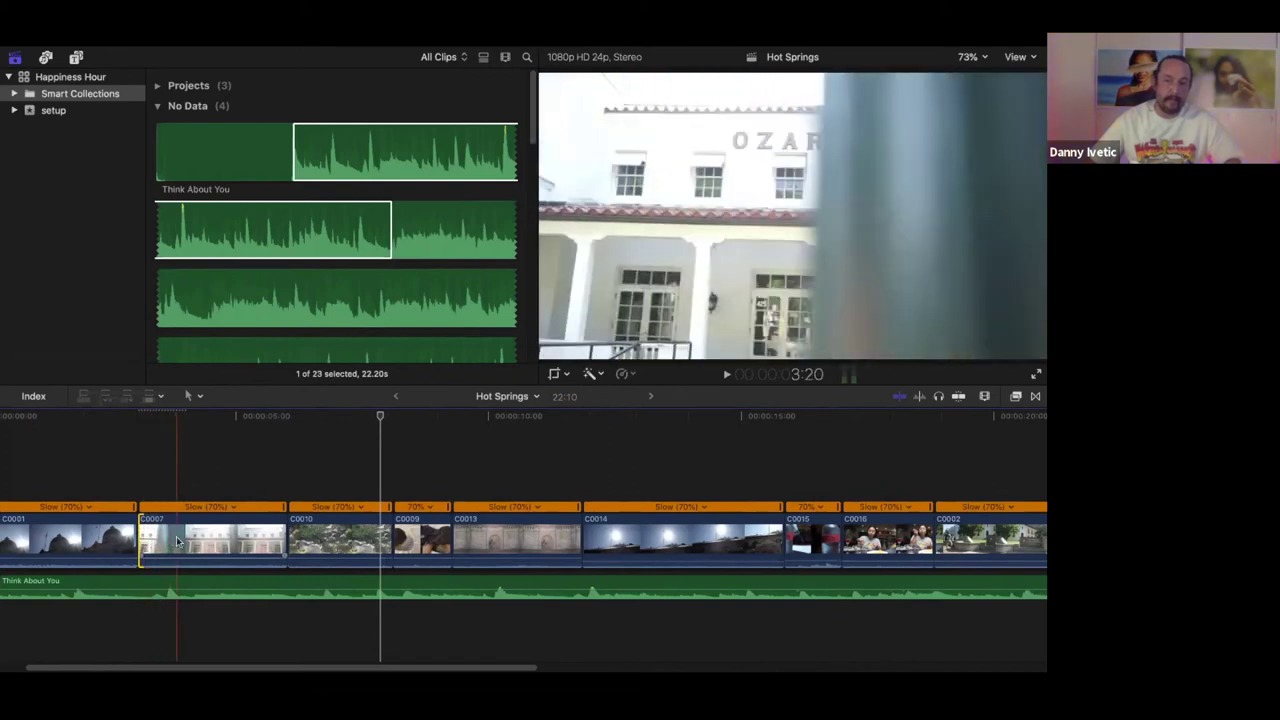
left_click(180, 541)
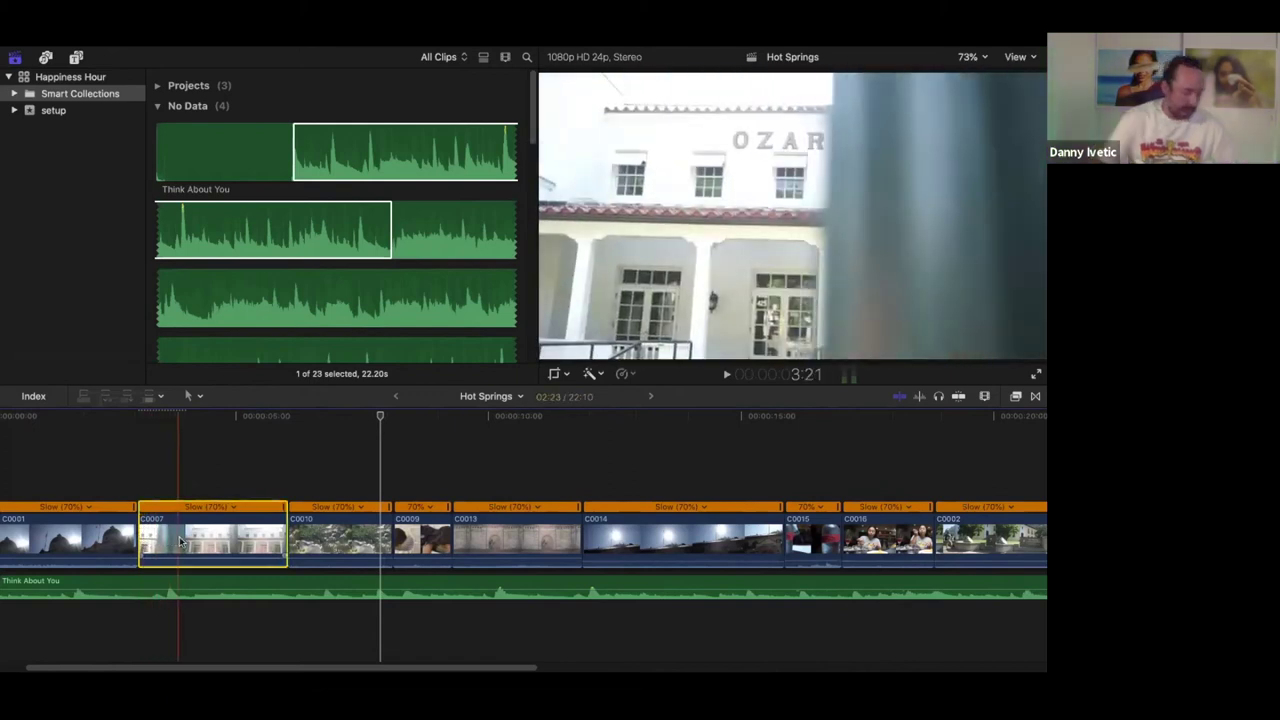
left_click(180, 541)
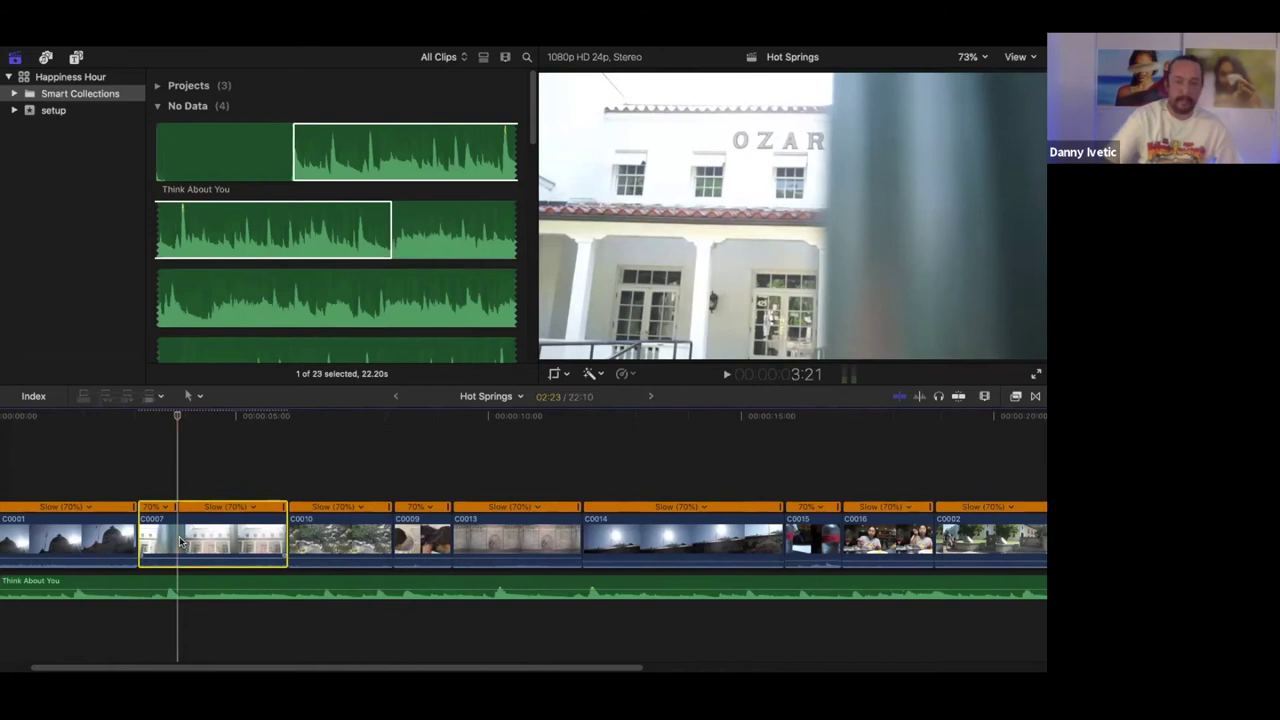
Step: Speed up the opening of the C0007 clip until the clip lasts about 2:12, checking the ramp by playback
left_click_drag(172, 510, 200, 508)
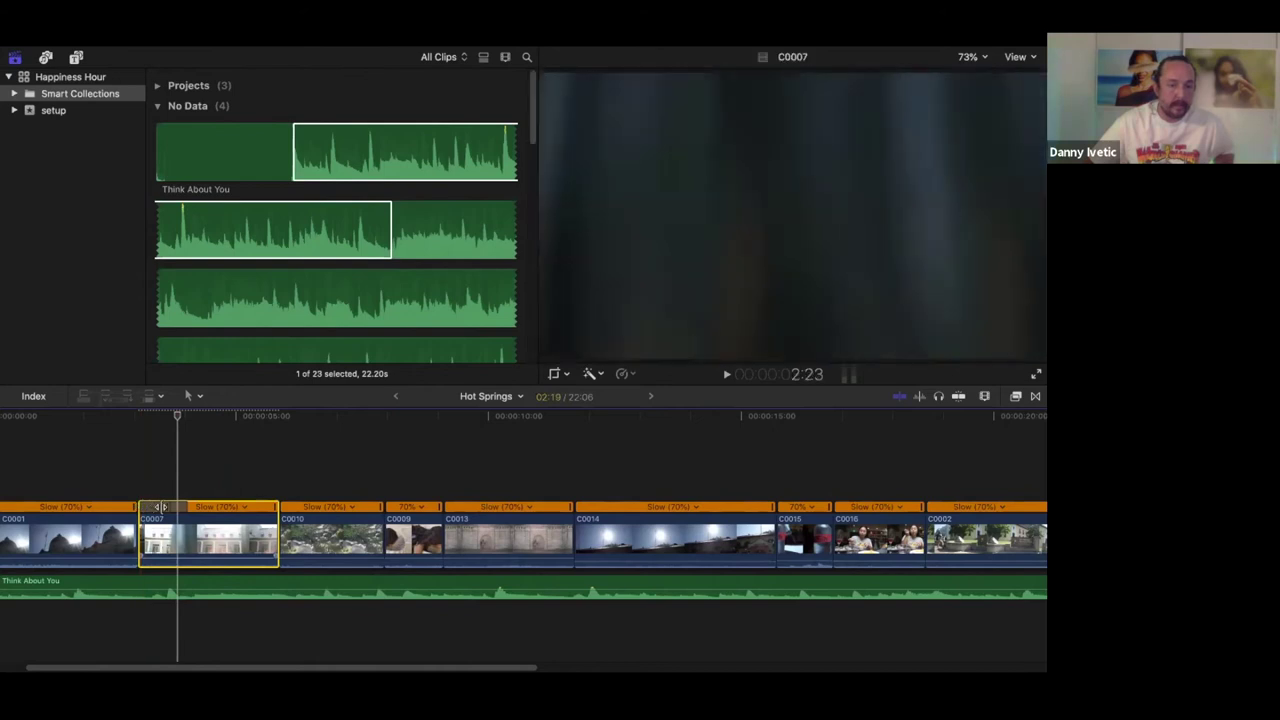
left_click_drag(158, 507, 108, 491)
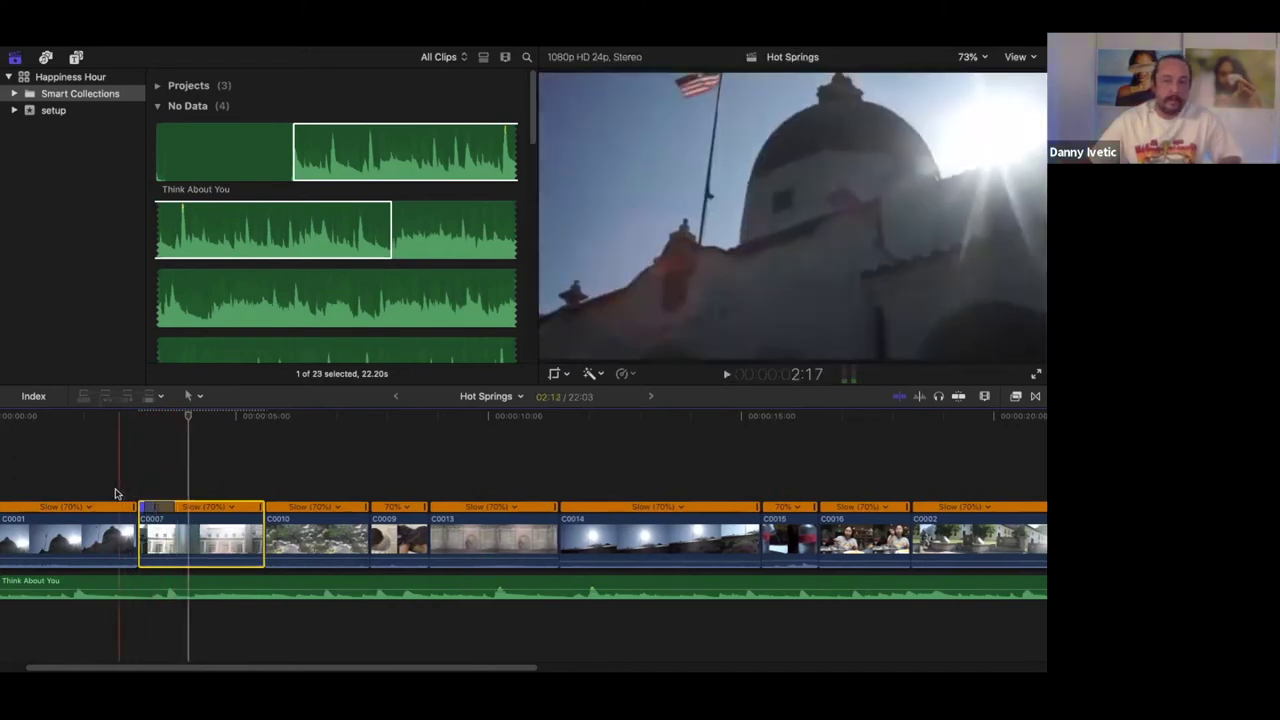
key("space")
key("space")
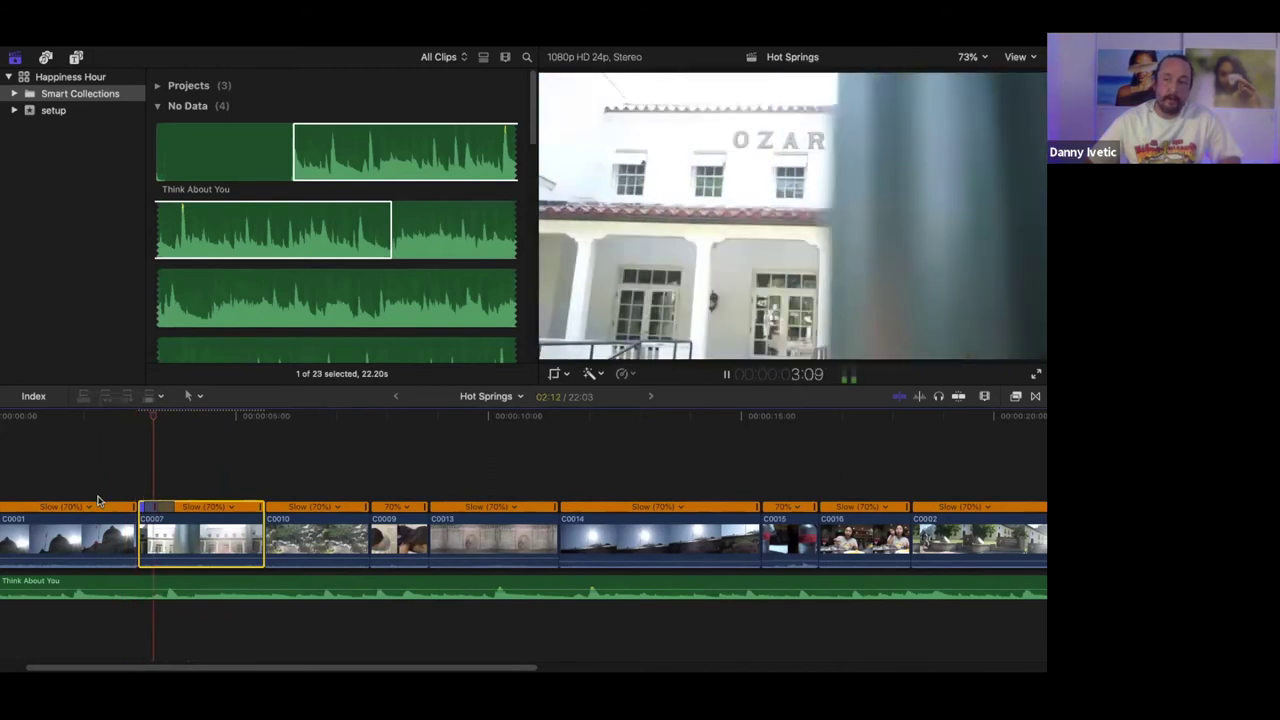
key("space")
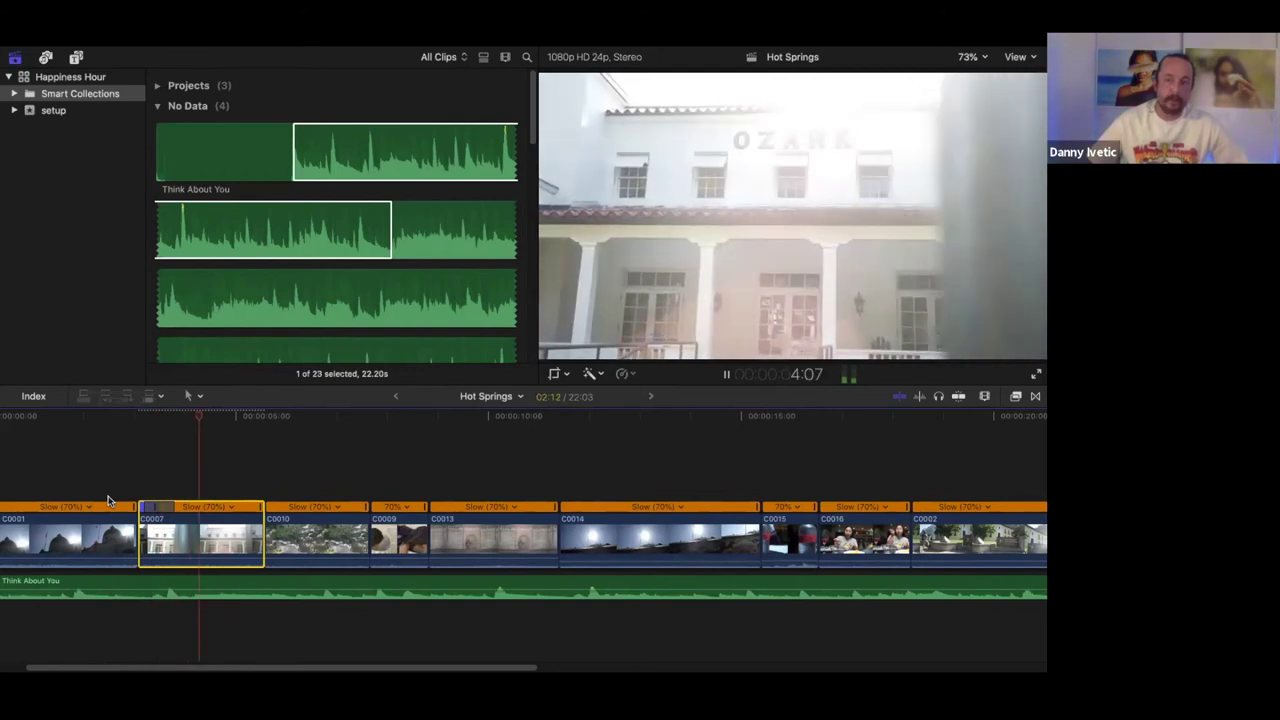
key("space")
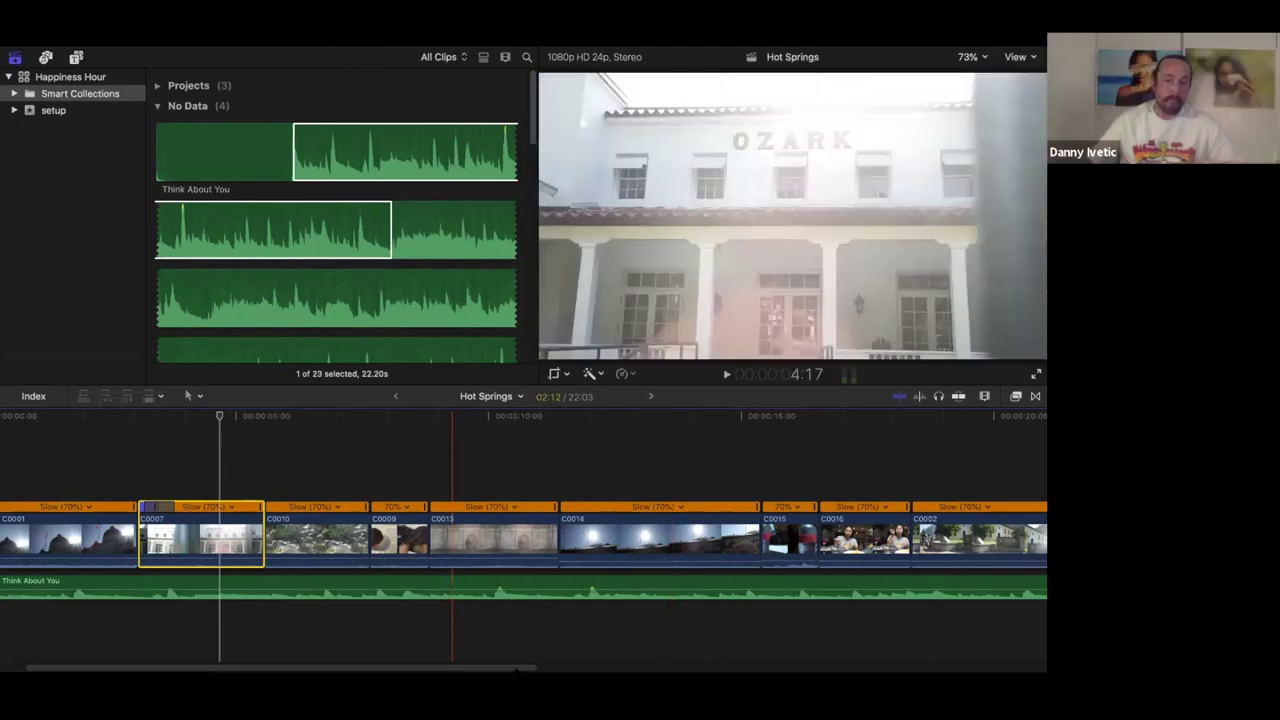
Step: Play the whole Hot Springs cut from its start in full screen
scroll(517, 668, "right", 5)
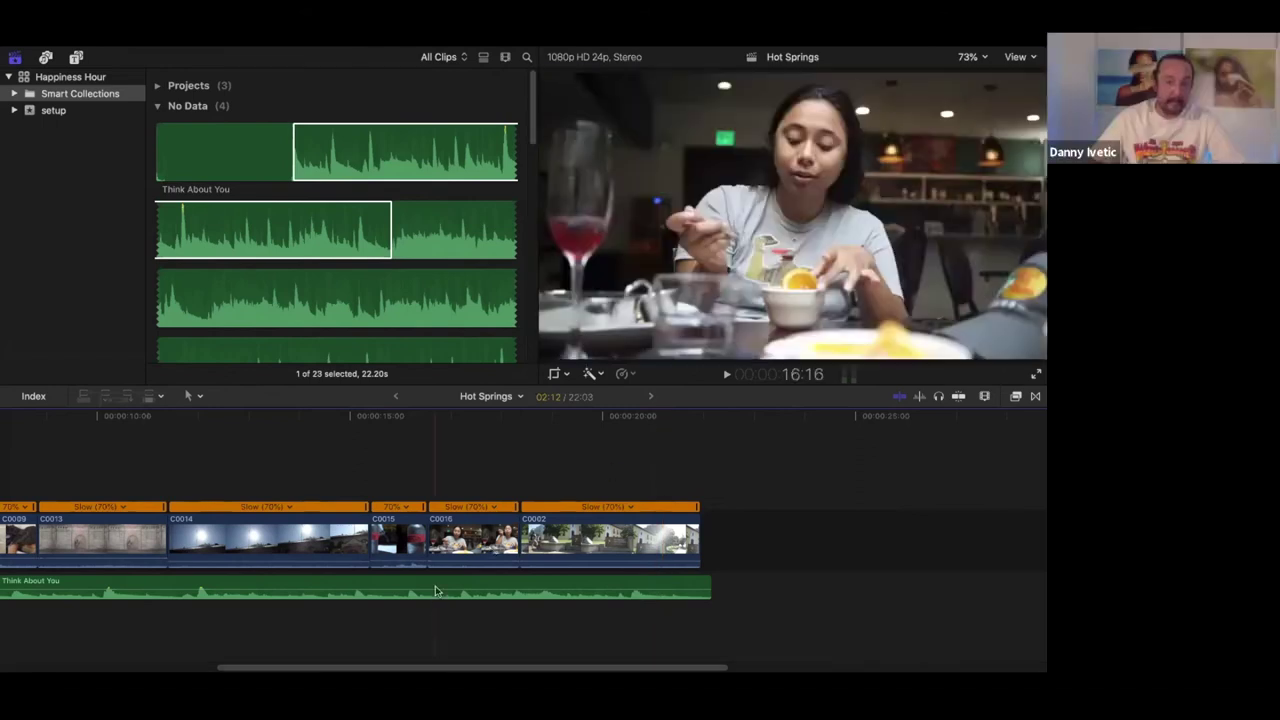
key("Home")
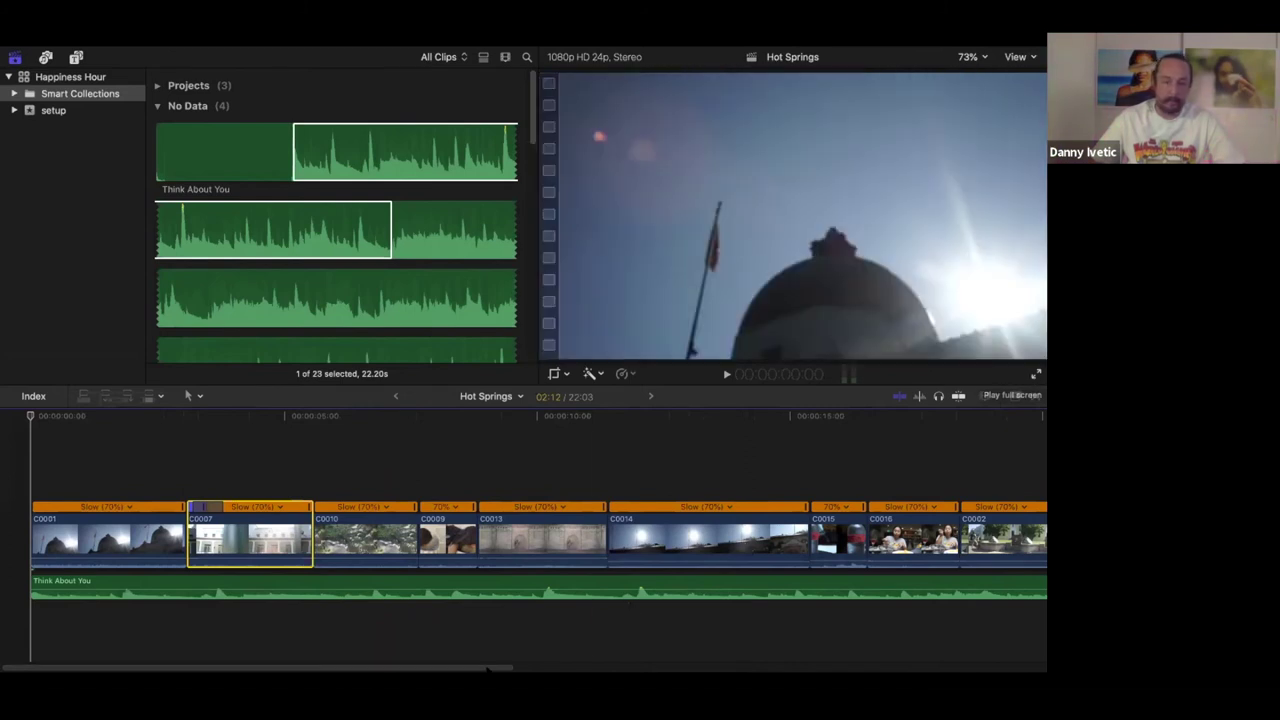
scroll(679, 553, "right", 10)
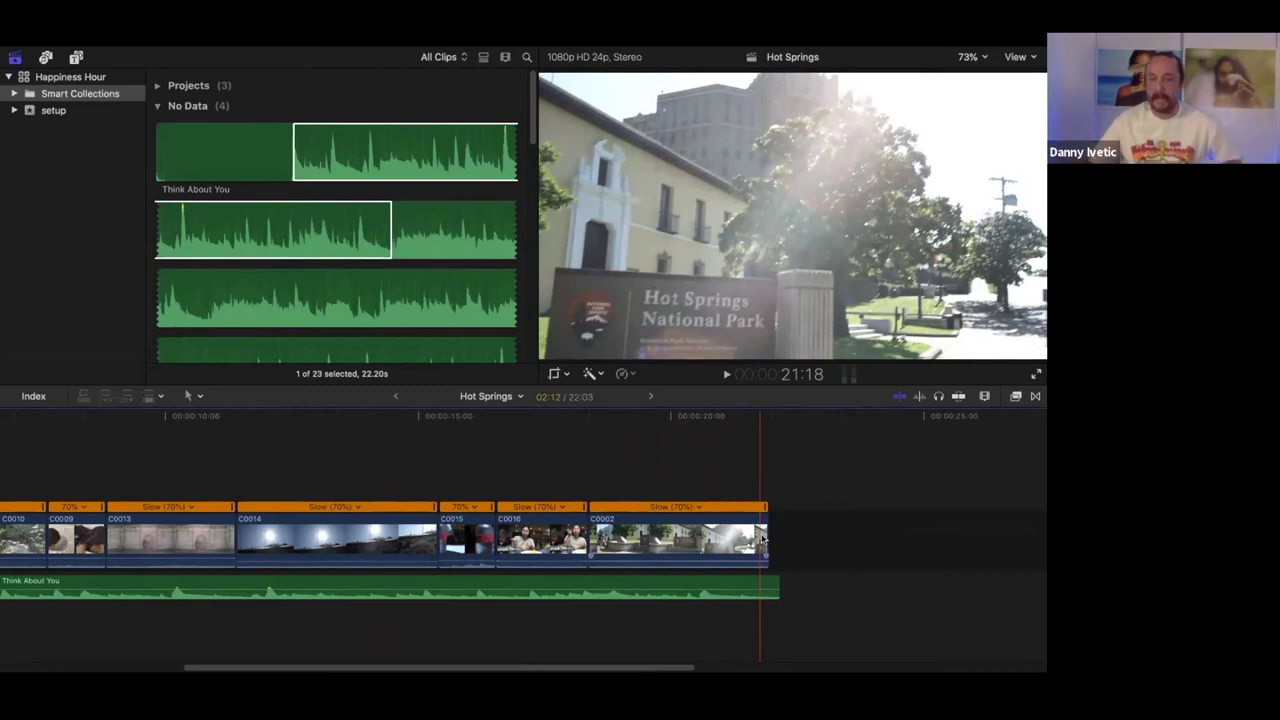
key("Home")
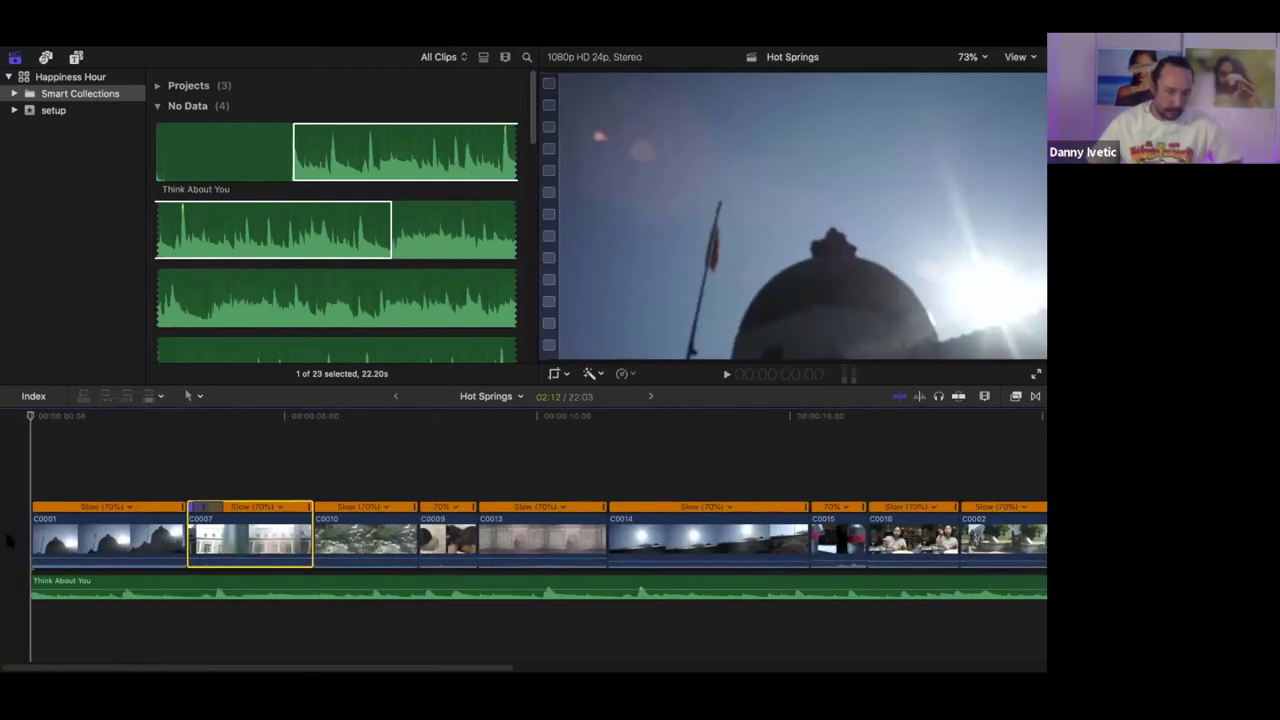
left_click(1036, 375)
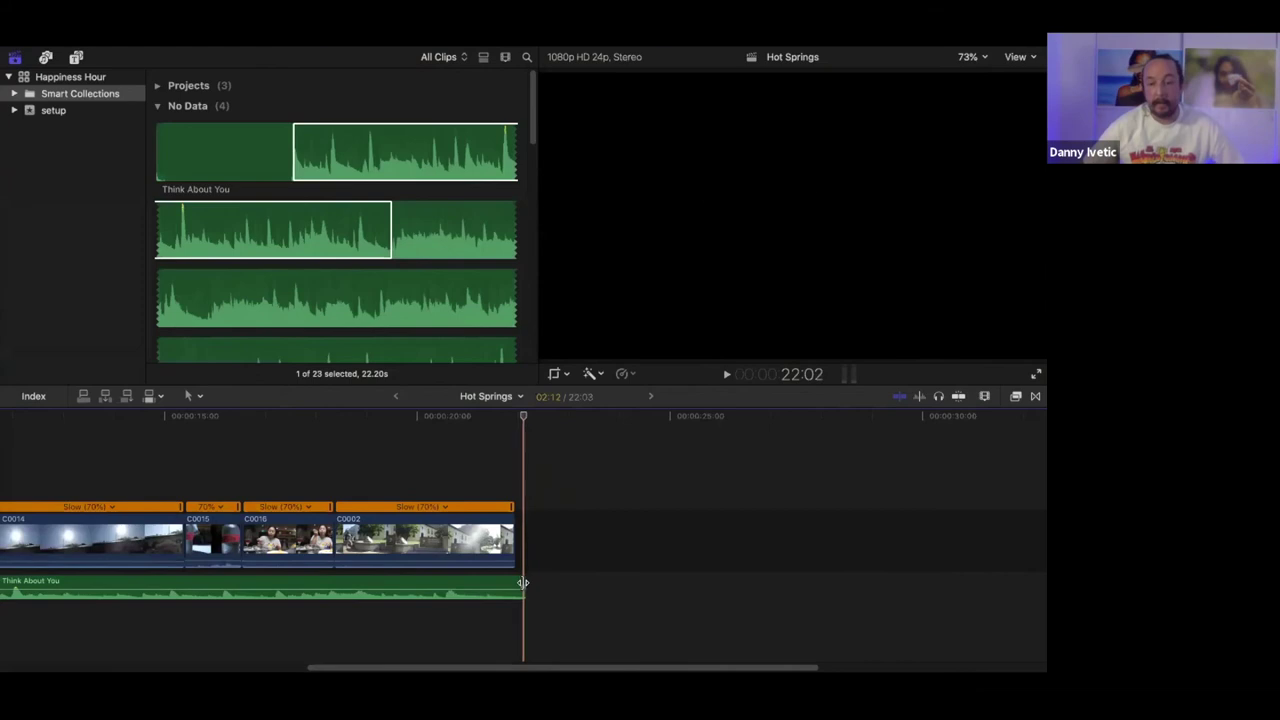
Step: Trim the end of the Think About You music so that the project lasts 22:02
left_click_drag(526, 583, 522, 585)
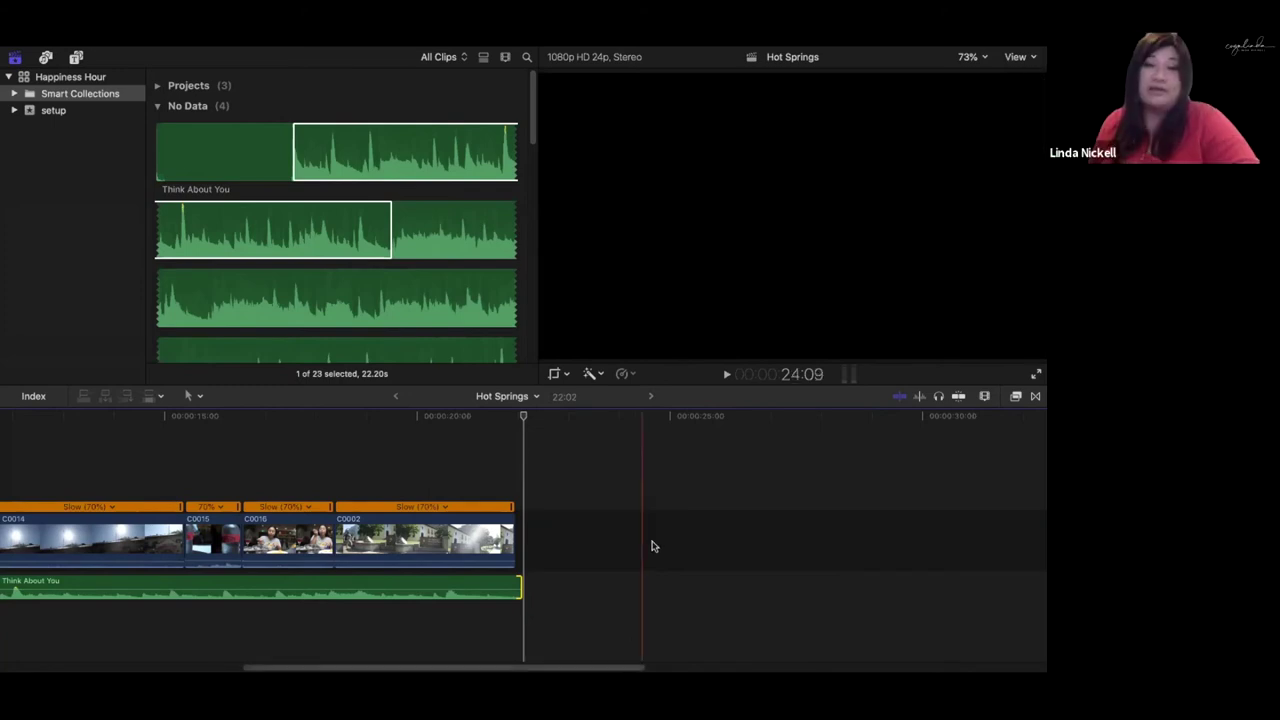
key("shift+z")
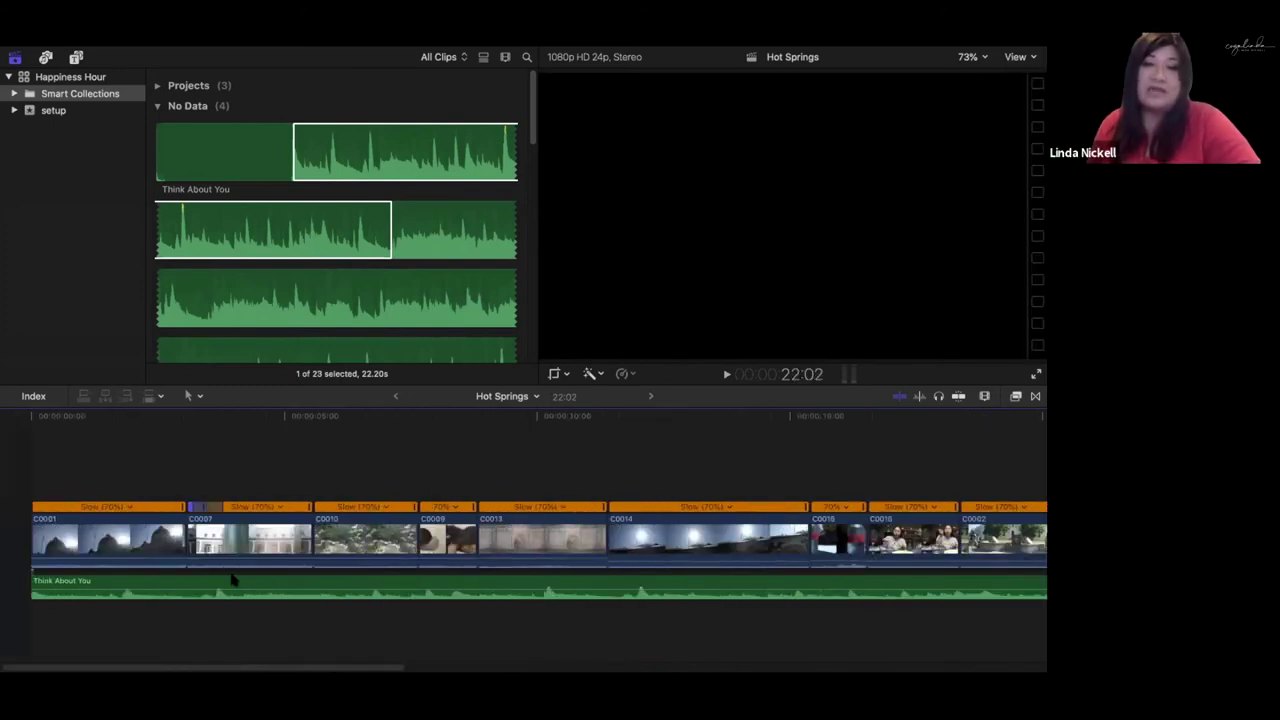
left_click(401, 422)
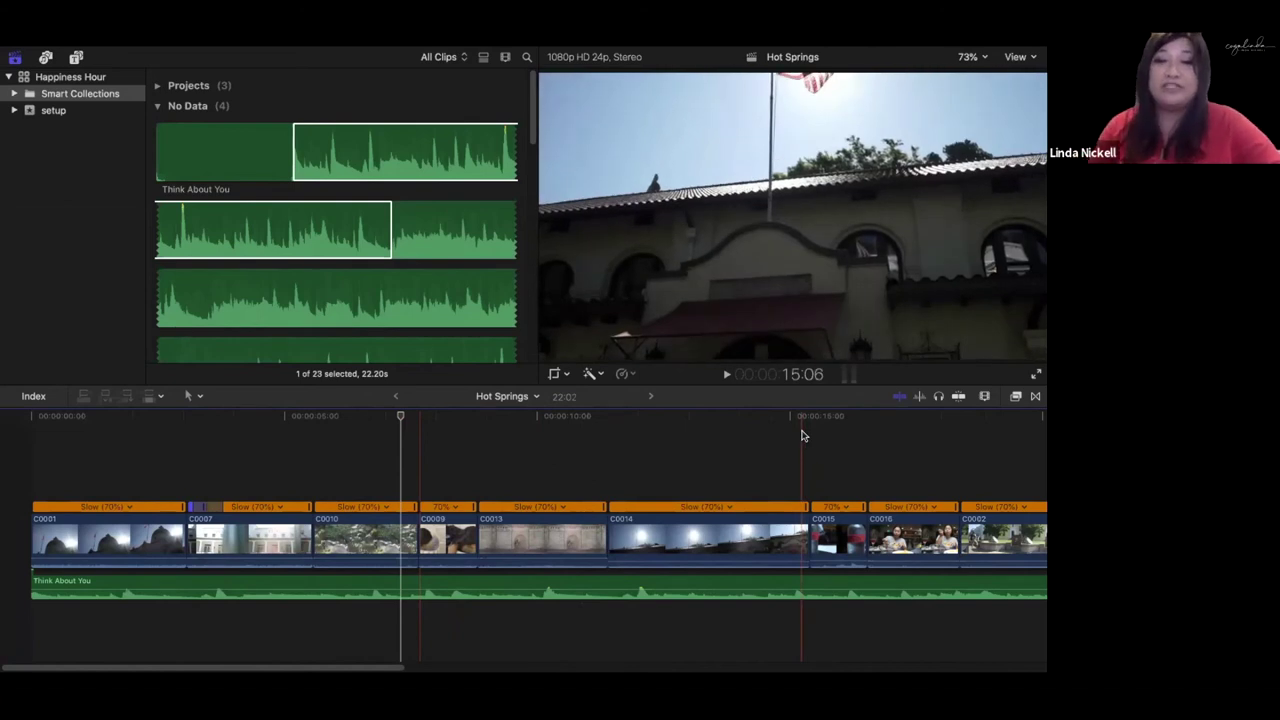
key("super+minus")
key("super+minus")
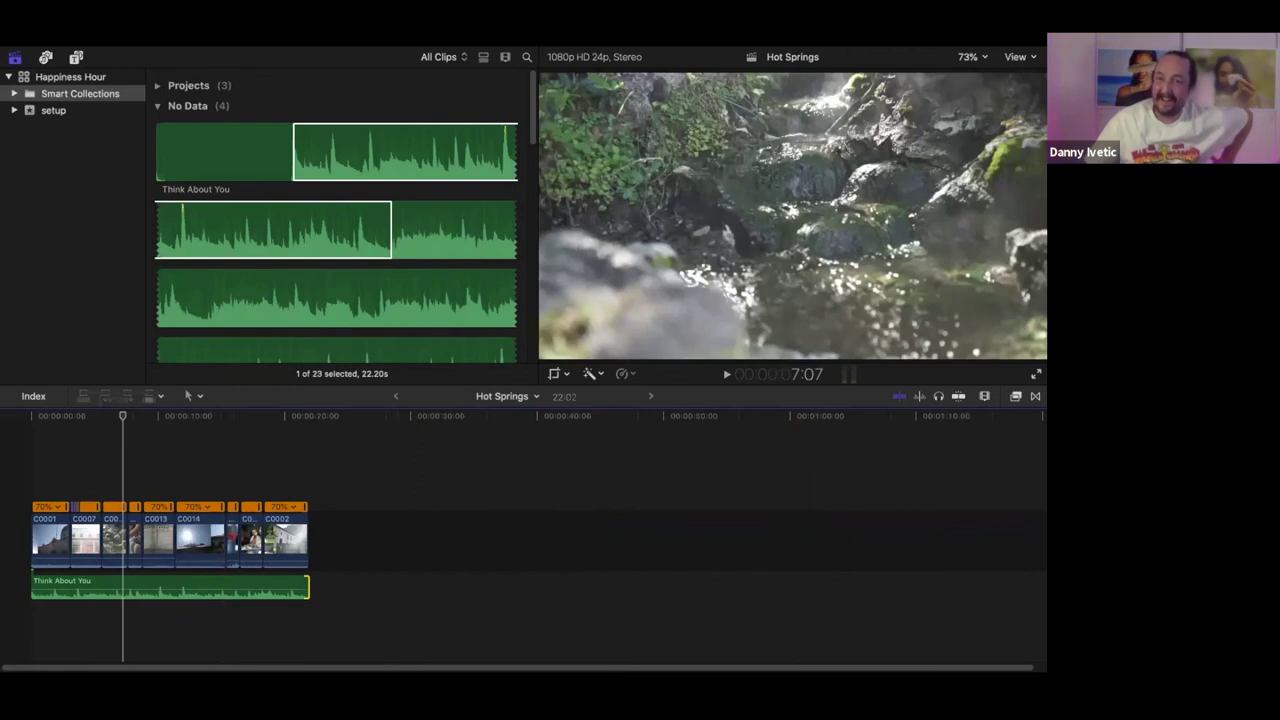
Step: Display the Happiness Hour library's Smart Collections in the browser and expand the group of projects
key("ctrl+super+1")
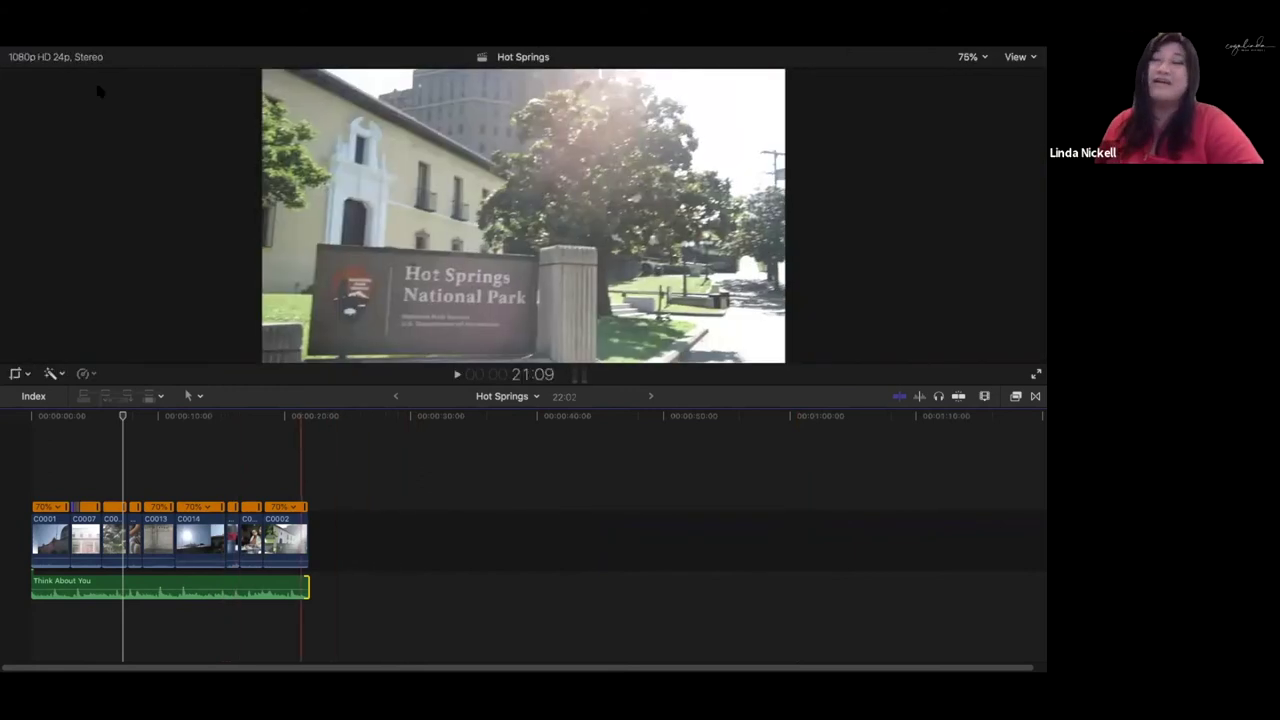
key("ctrl+super+1")
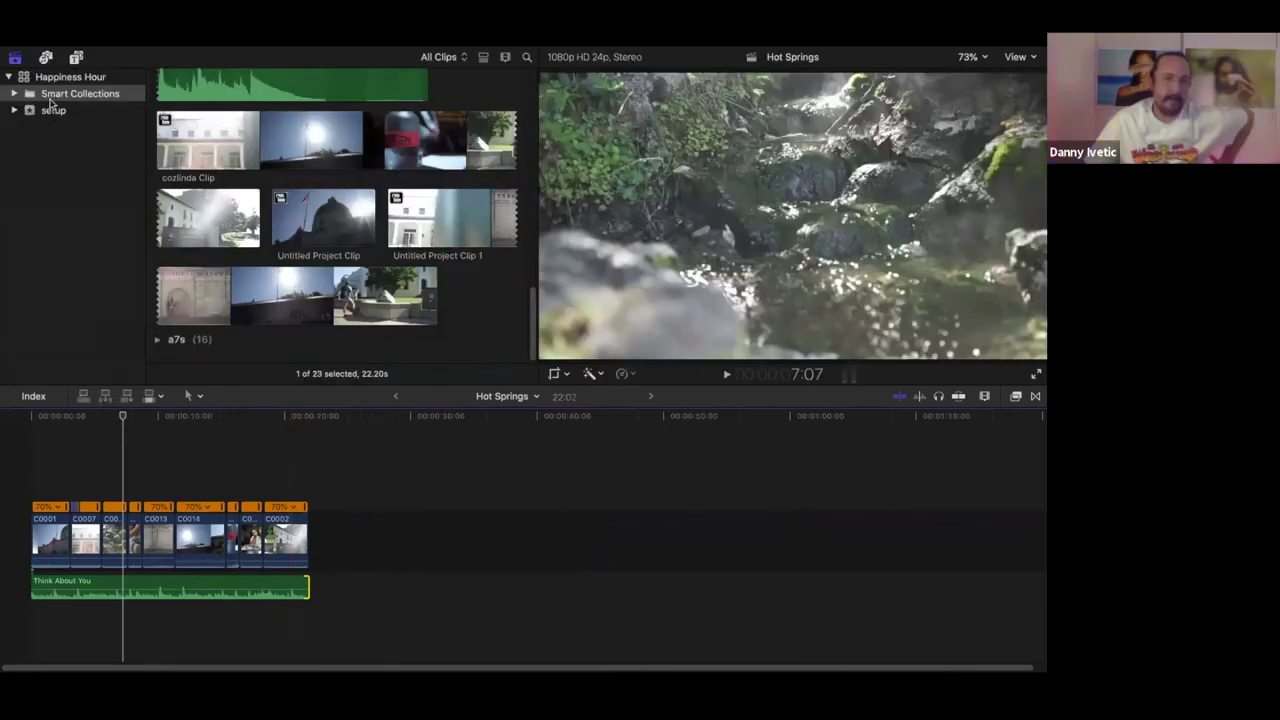
scroll(200, 170, "up", 10)
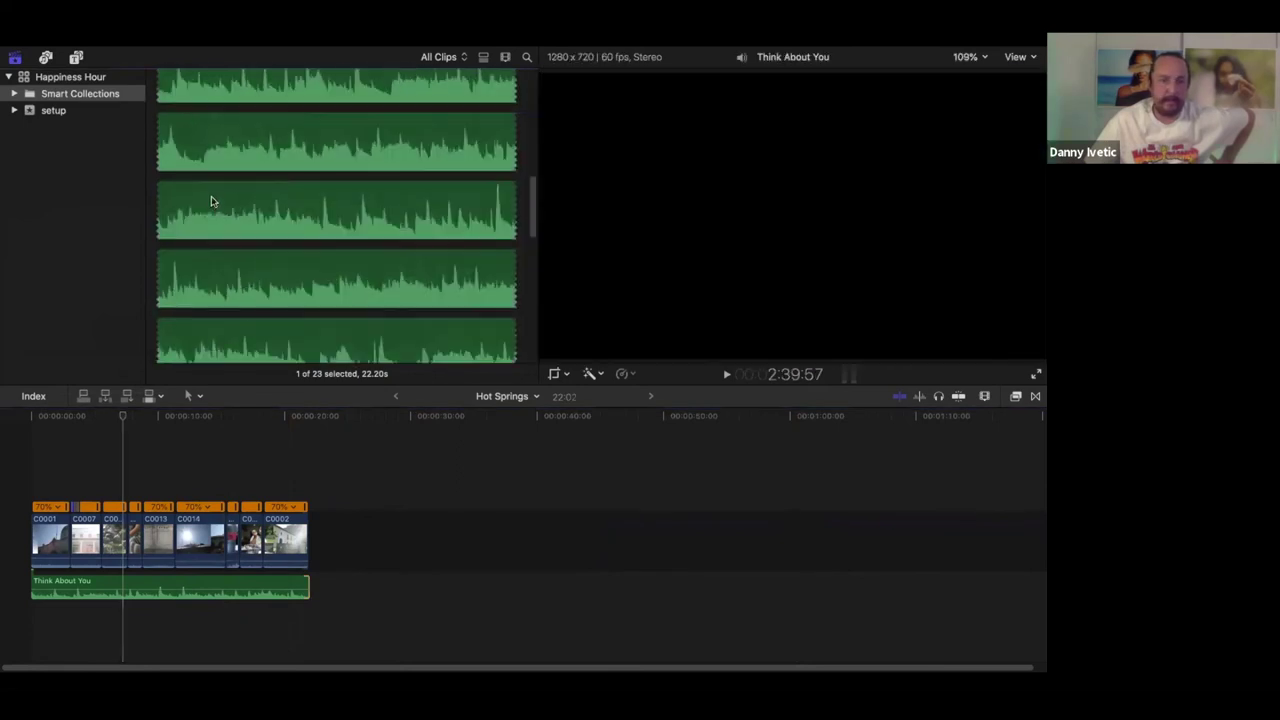
left_click(53, 110)
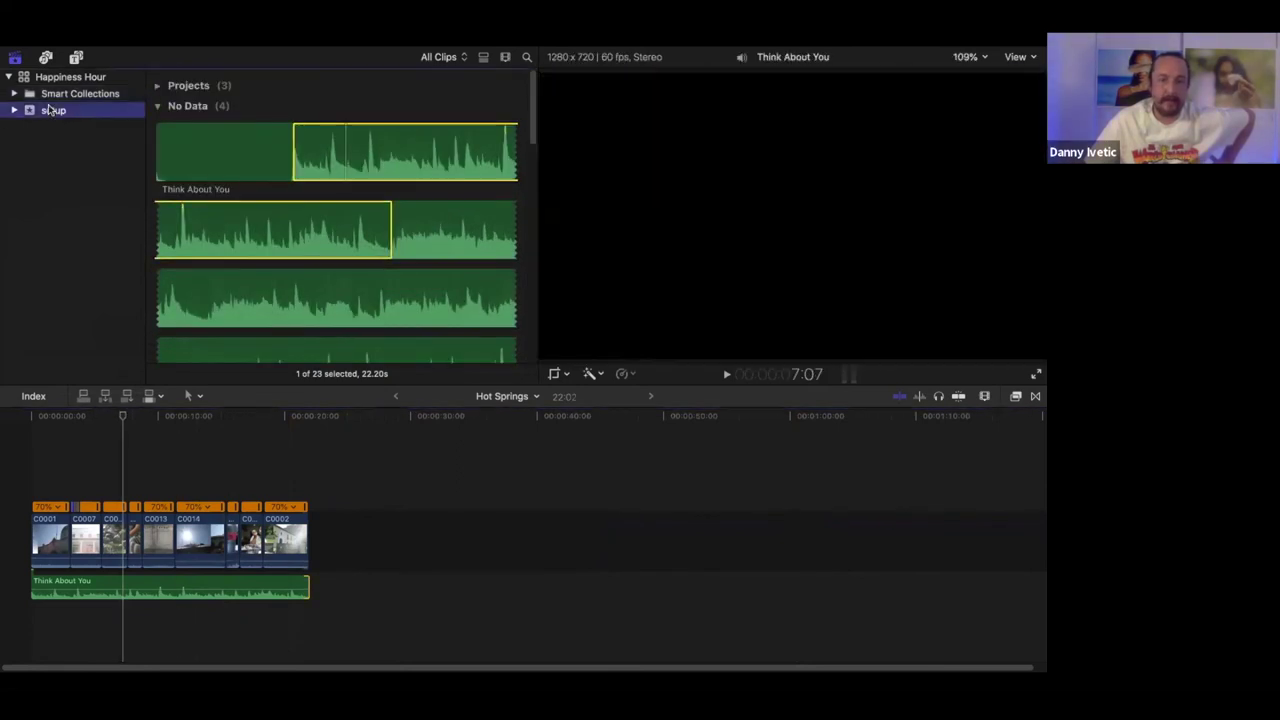
left_click(80, 93)
left_click(158, 86)
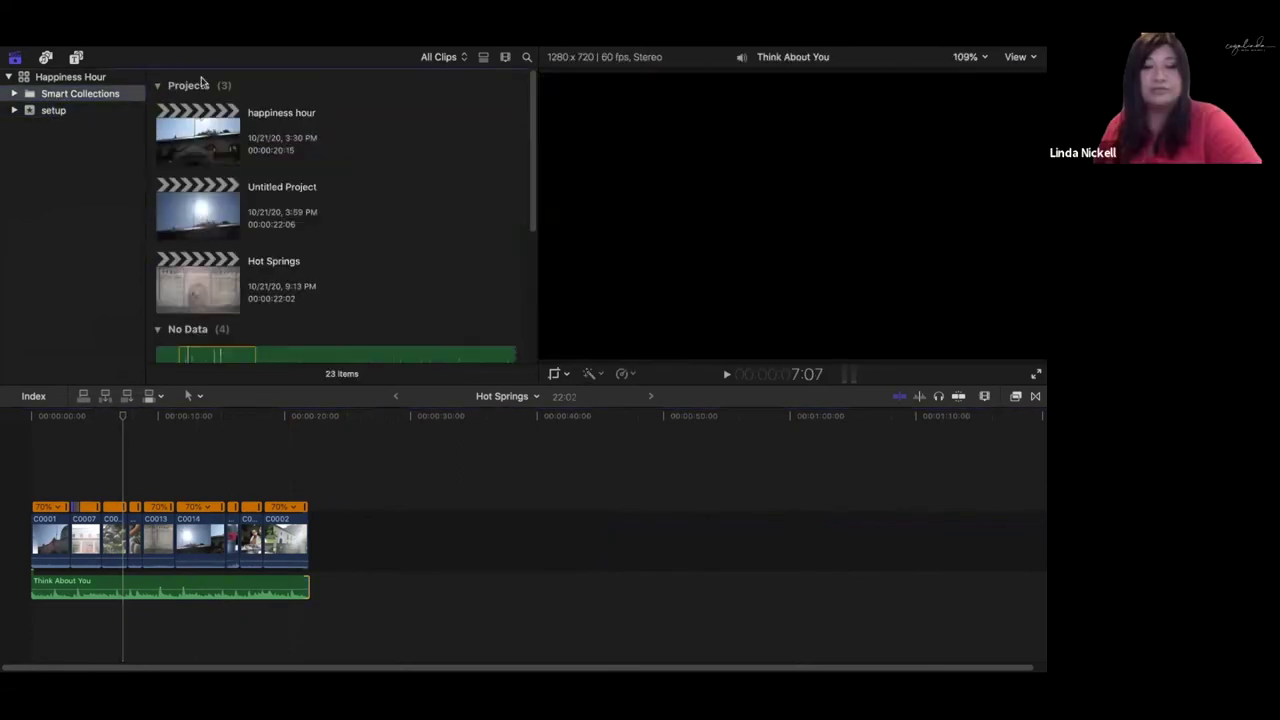
Step: Open the happiness hour project in the timeline and switch to Untitled Project
left_click(199, 211)
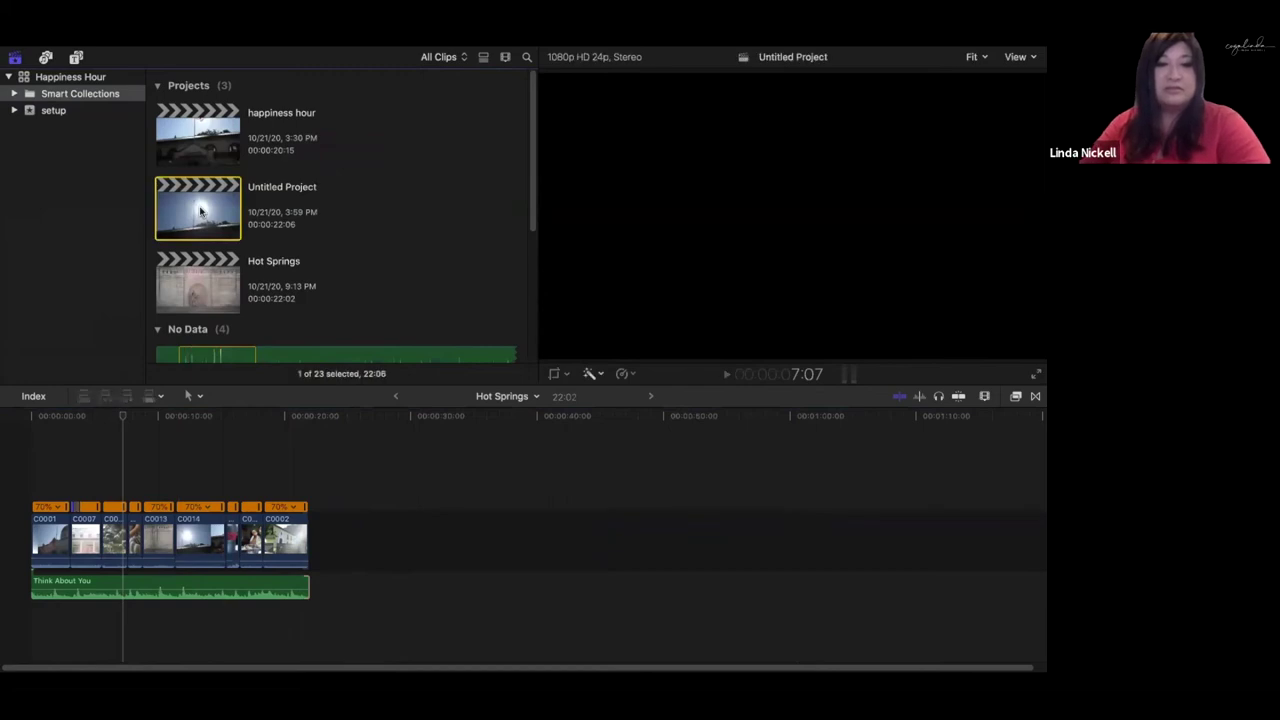
left_click(210, 152)
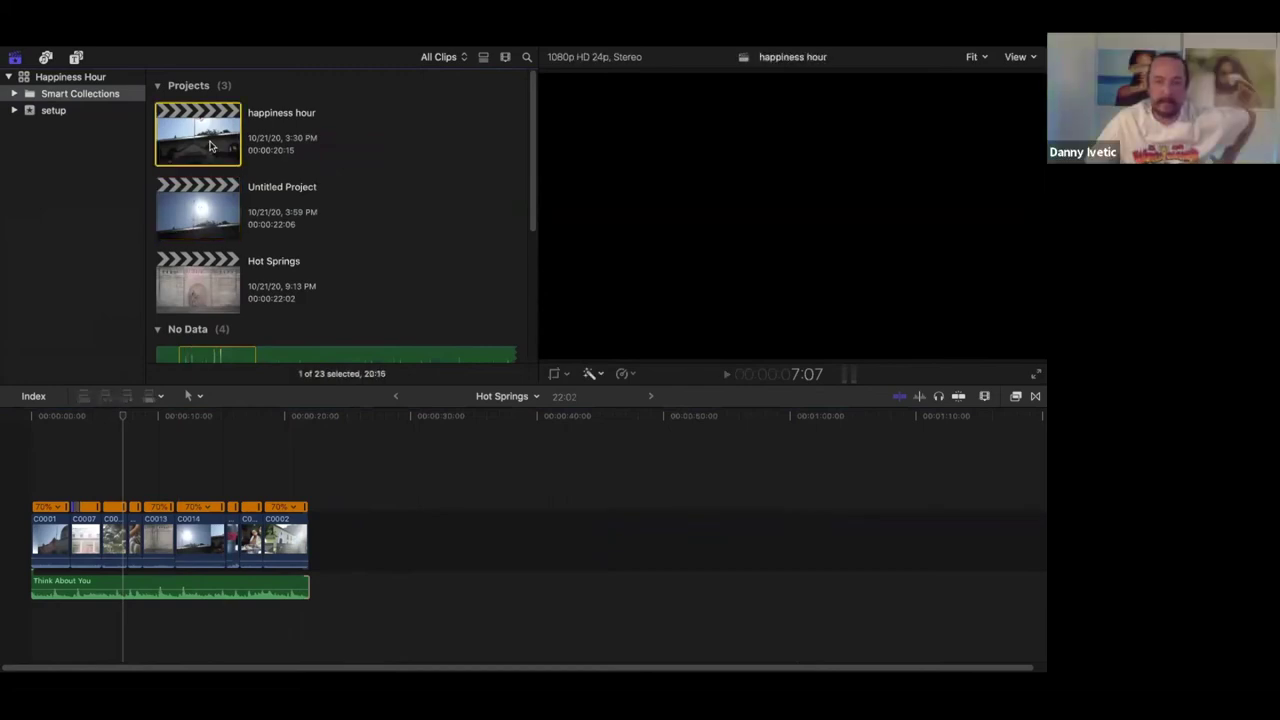
double_click(210, 147)
double_click(208, 218)
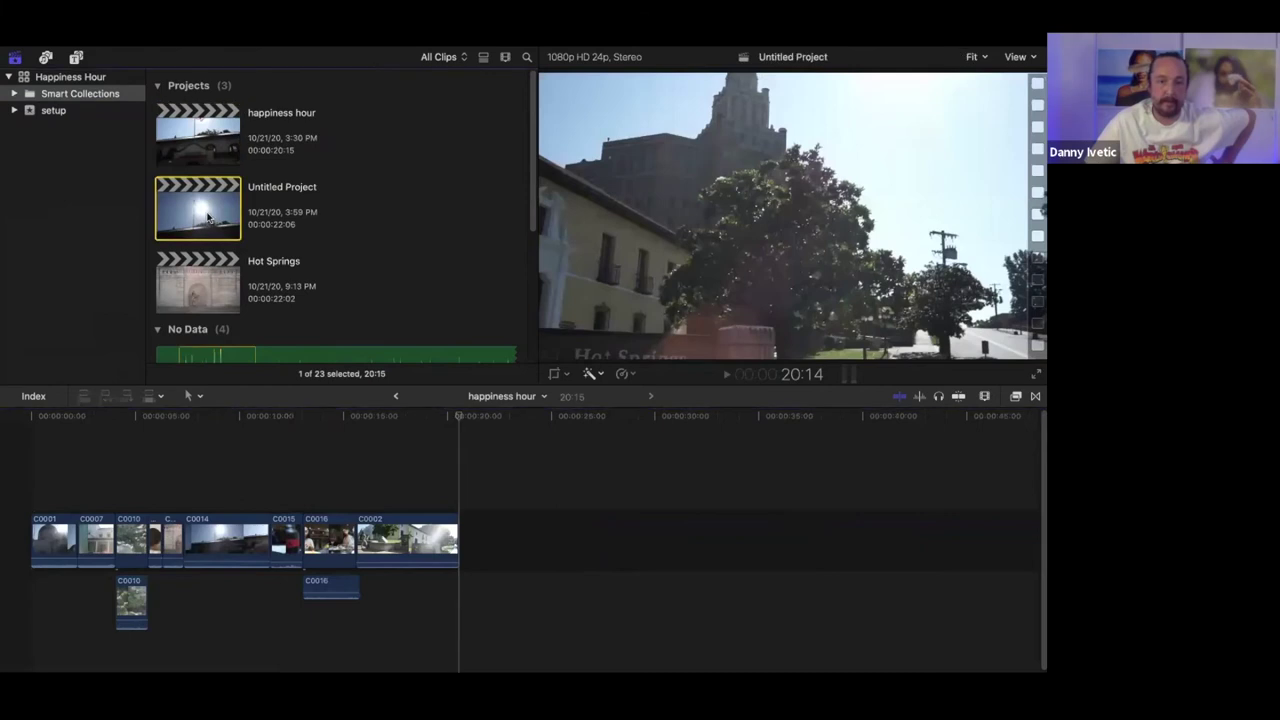
Step: Select the Untitled Project Clip 1 compound clip and display the installed video effects
left_click(205, 540)
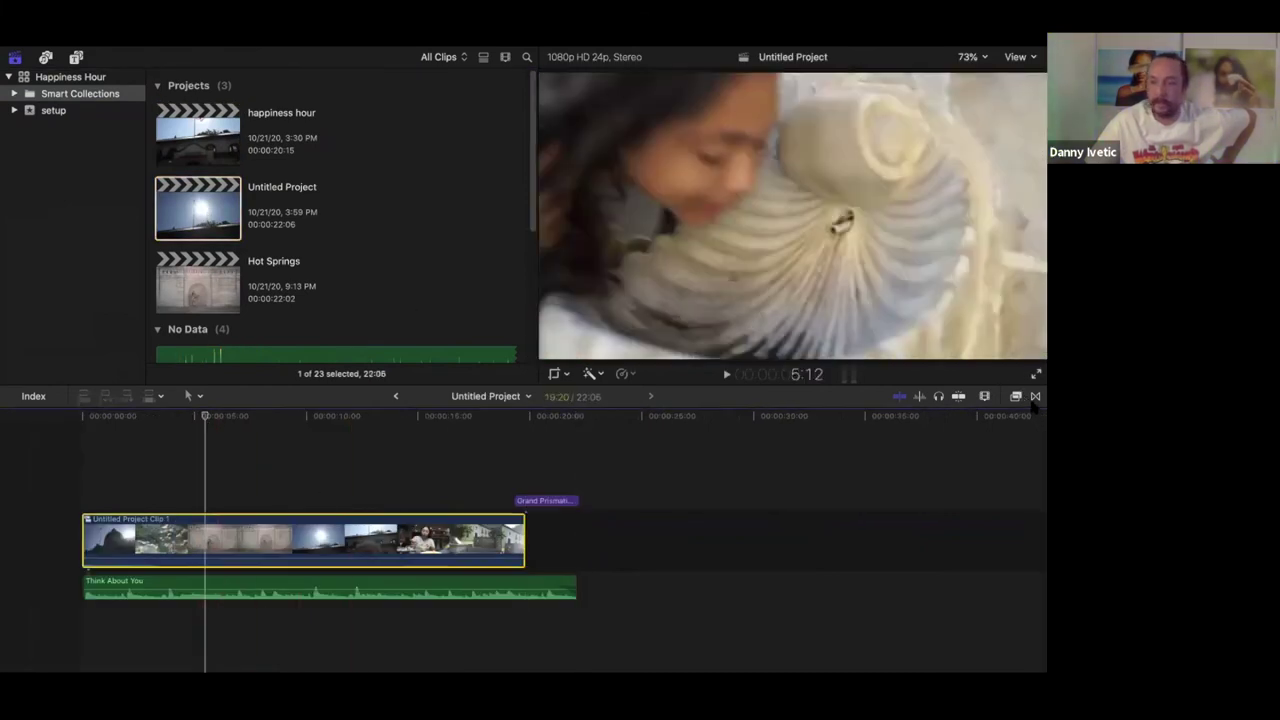
left_click(1035, 397)
left_click(1035, 398)
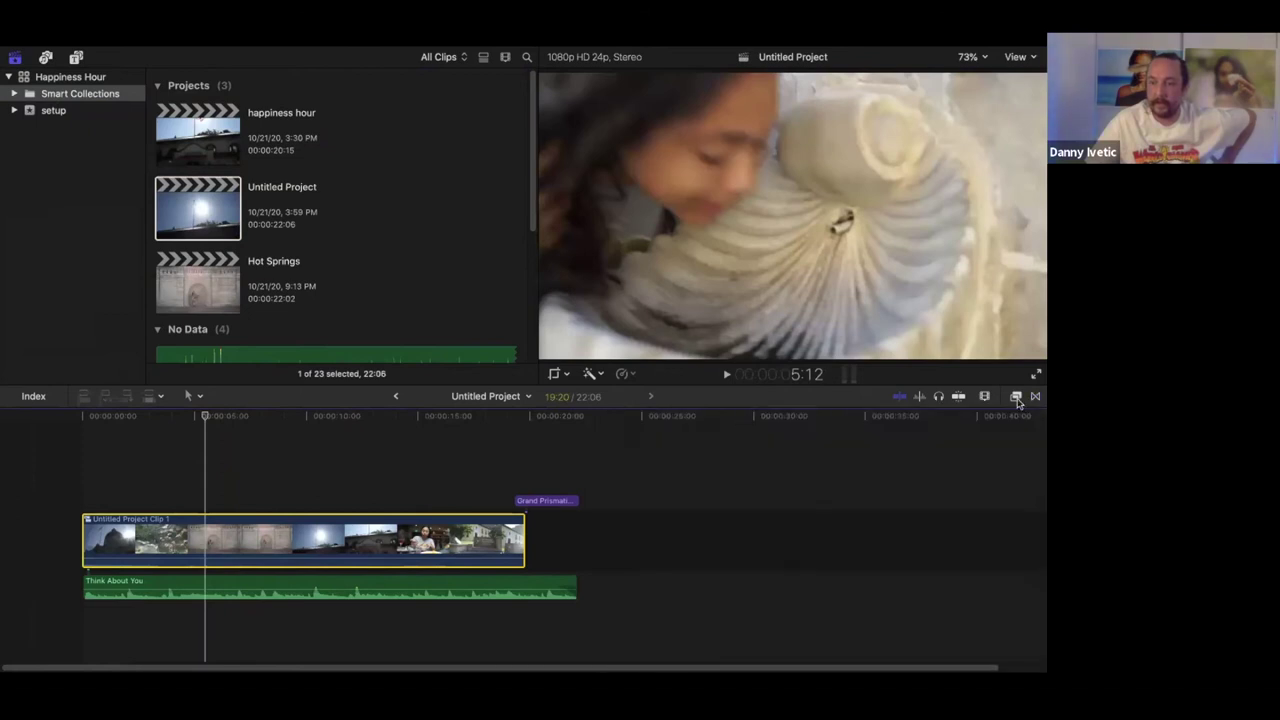
left_click(1016, 397)
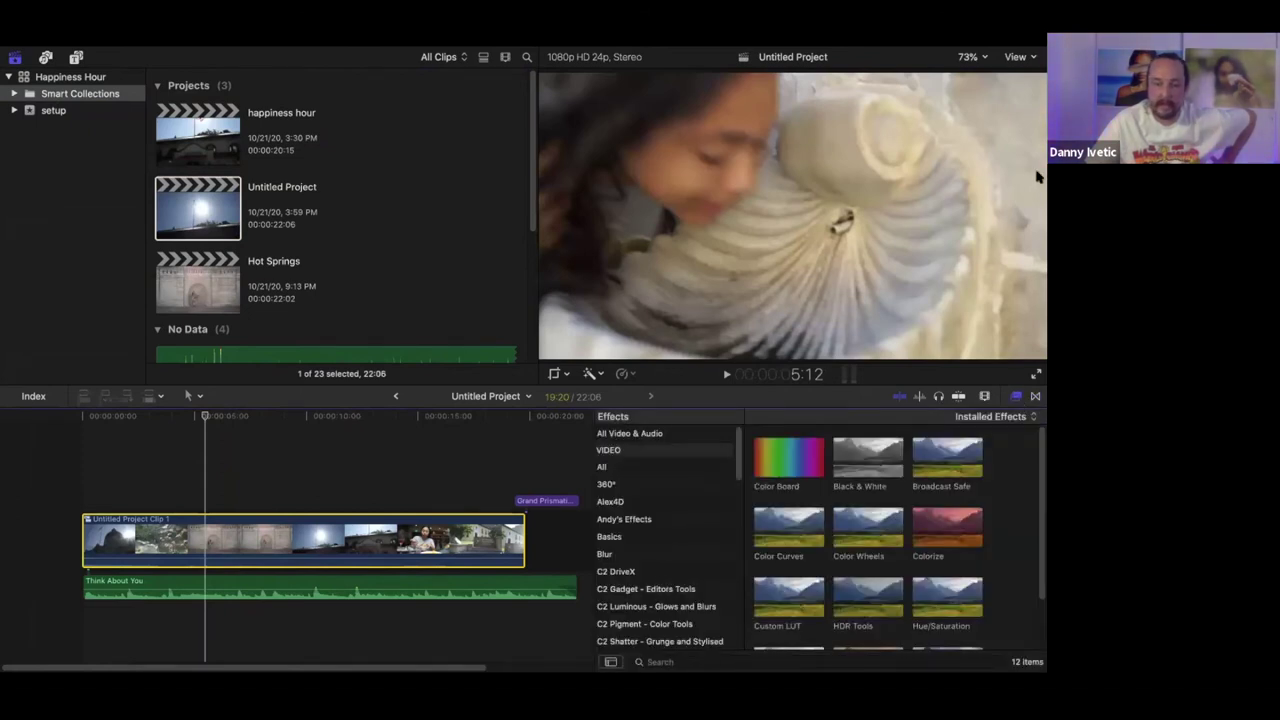
Step: Hide the effects browser and display the video properties of the Untitled Project Clip 1 compound clip in the inspector
left_click(1016, 397)
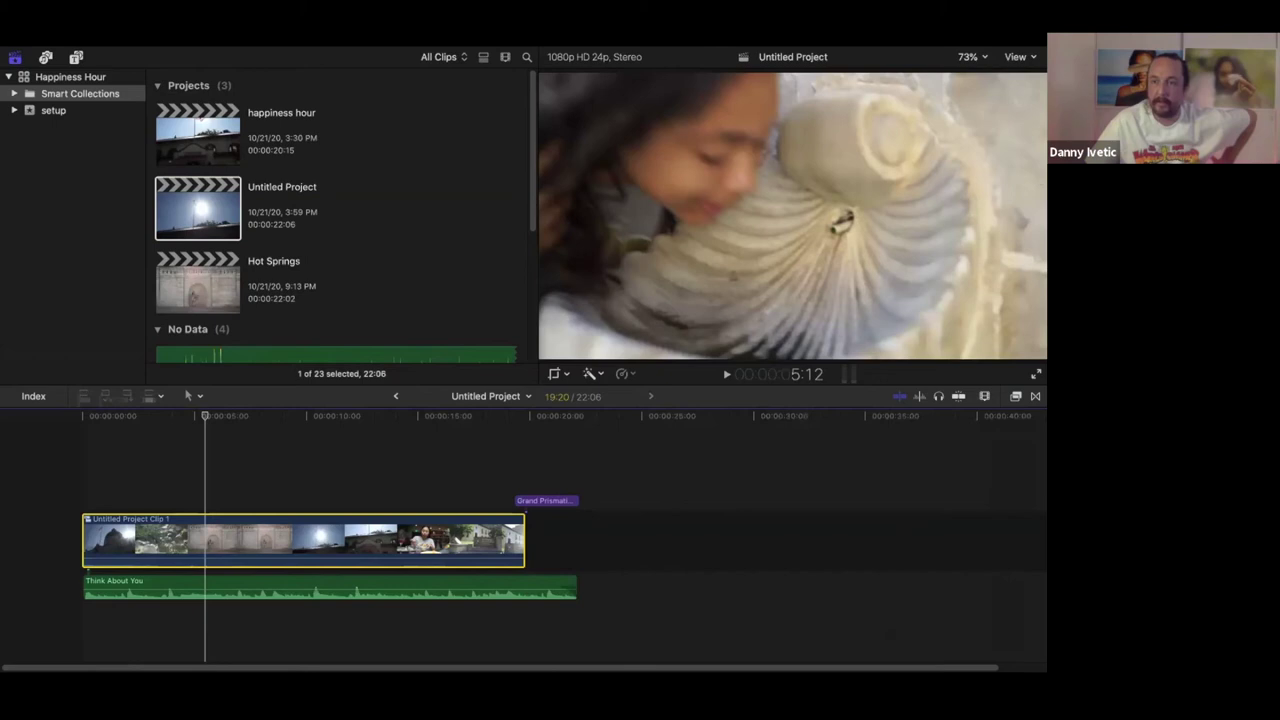
key("super+4")
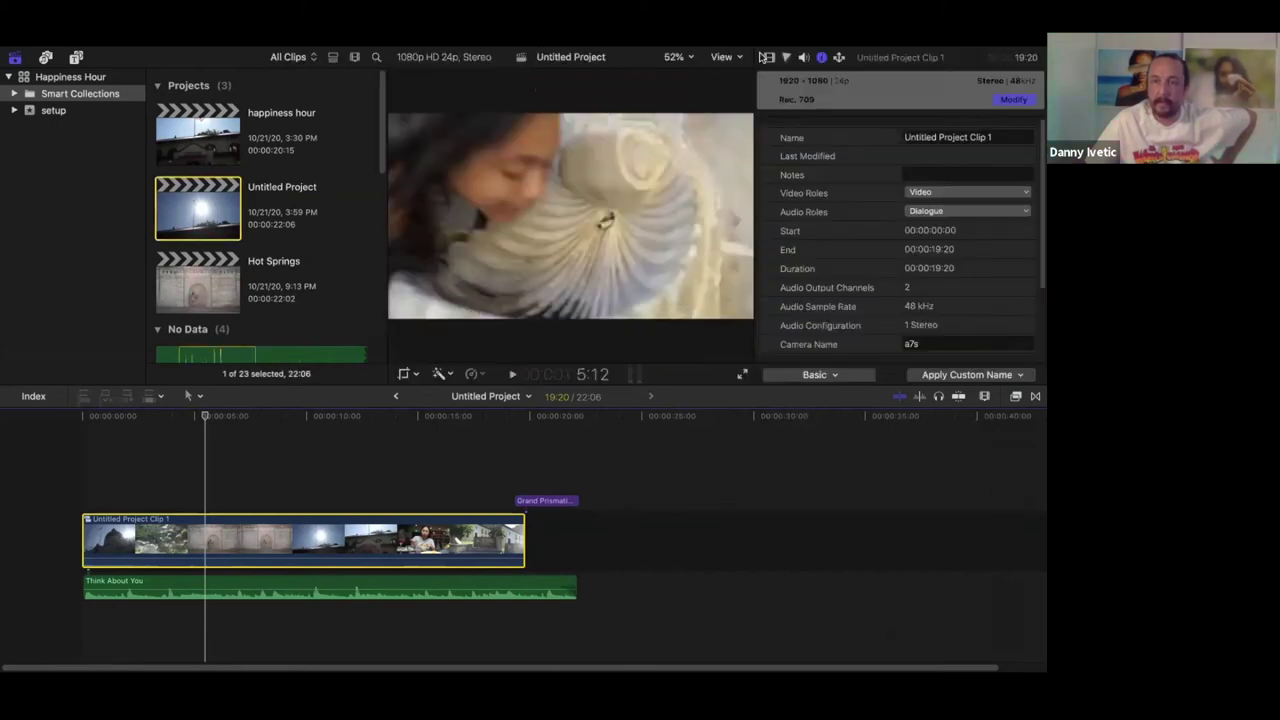
left_click(770, 58)
scroll(812, 175, "down", 5)
scroll(812, 175, "up", 5)
Step: Open the happiness hour project in the timeline and select all of its clips
left_click(200, 143)
double_click(200, 143)
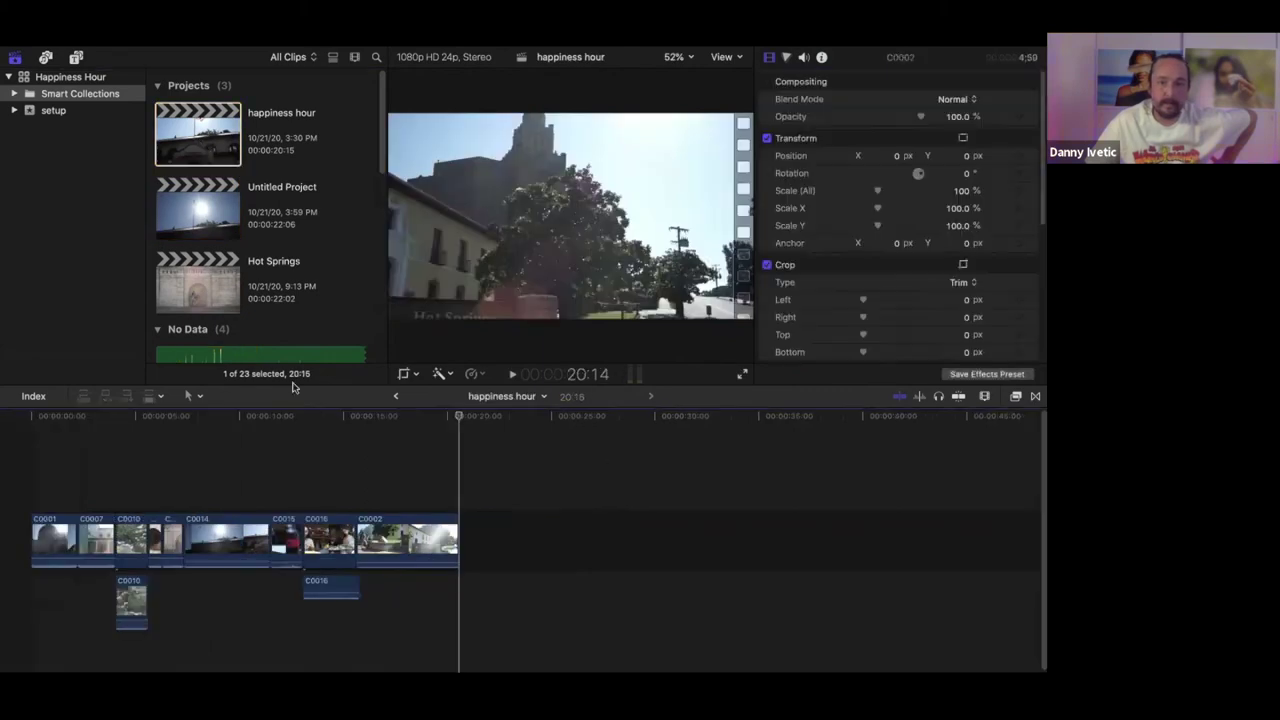
left_click(395, 396)
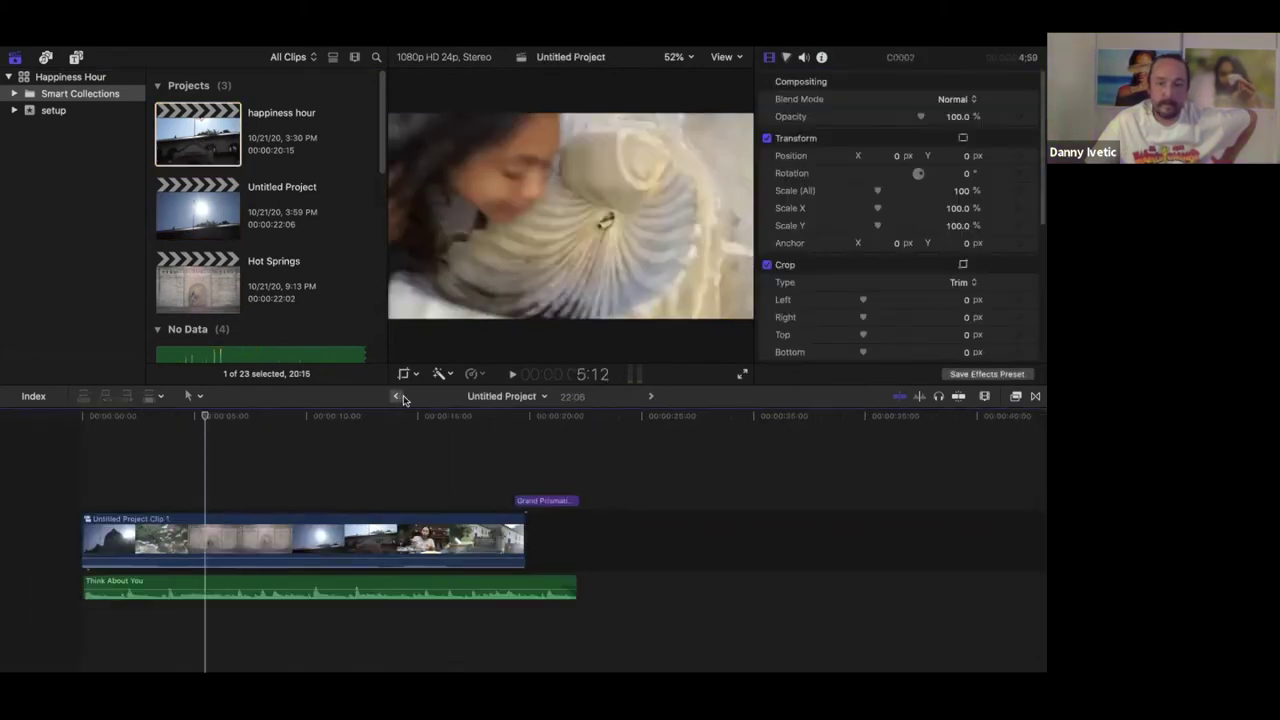
left_click(650, 396)
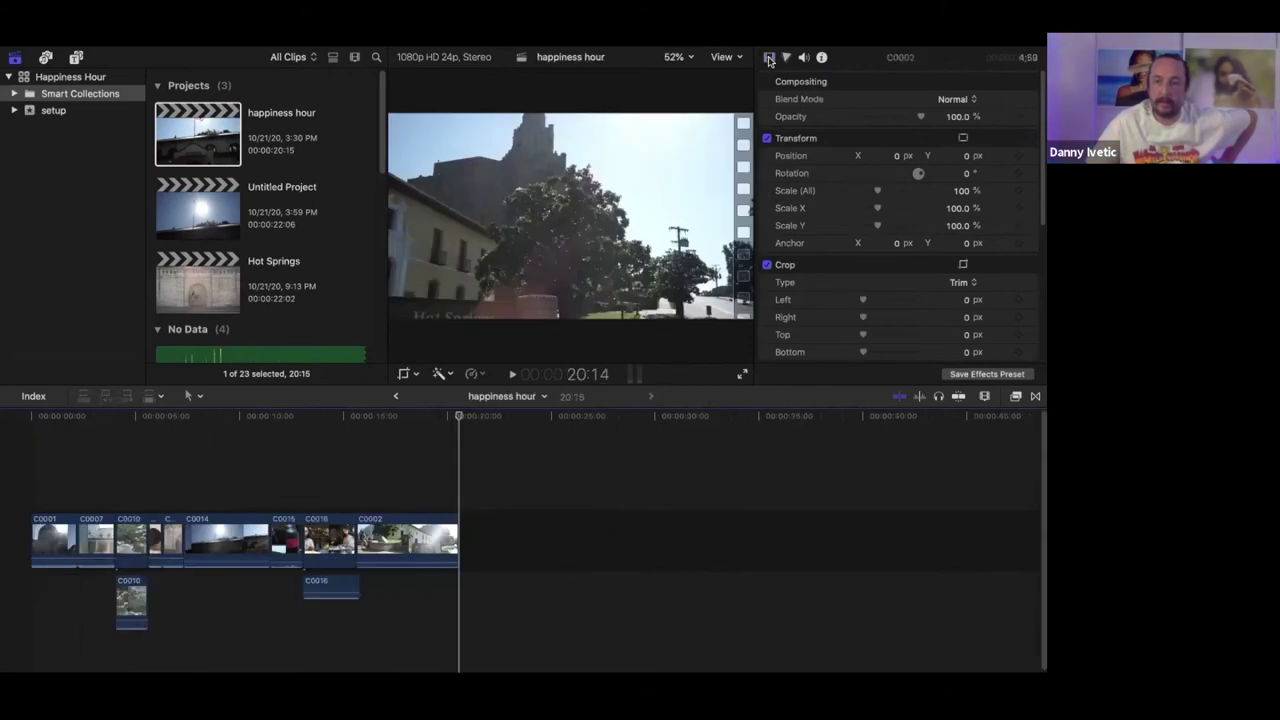
scroll(850, 250, "down", 5)
left_click(430, 545)
left_click_drag(508, 548, 14, 586)
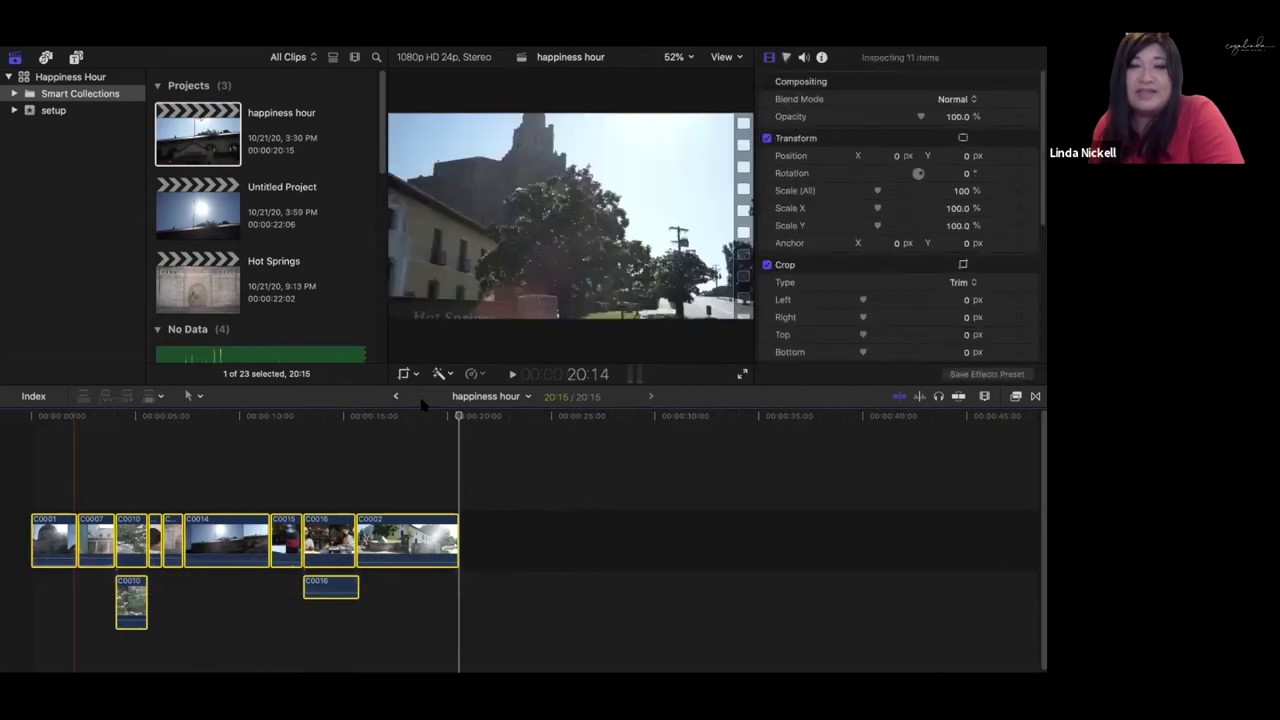
Step: Open the Hot Springs project and combine all its video clips into a compound clip in the setup event
double_click(197, 294)
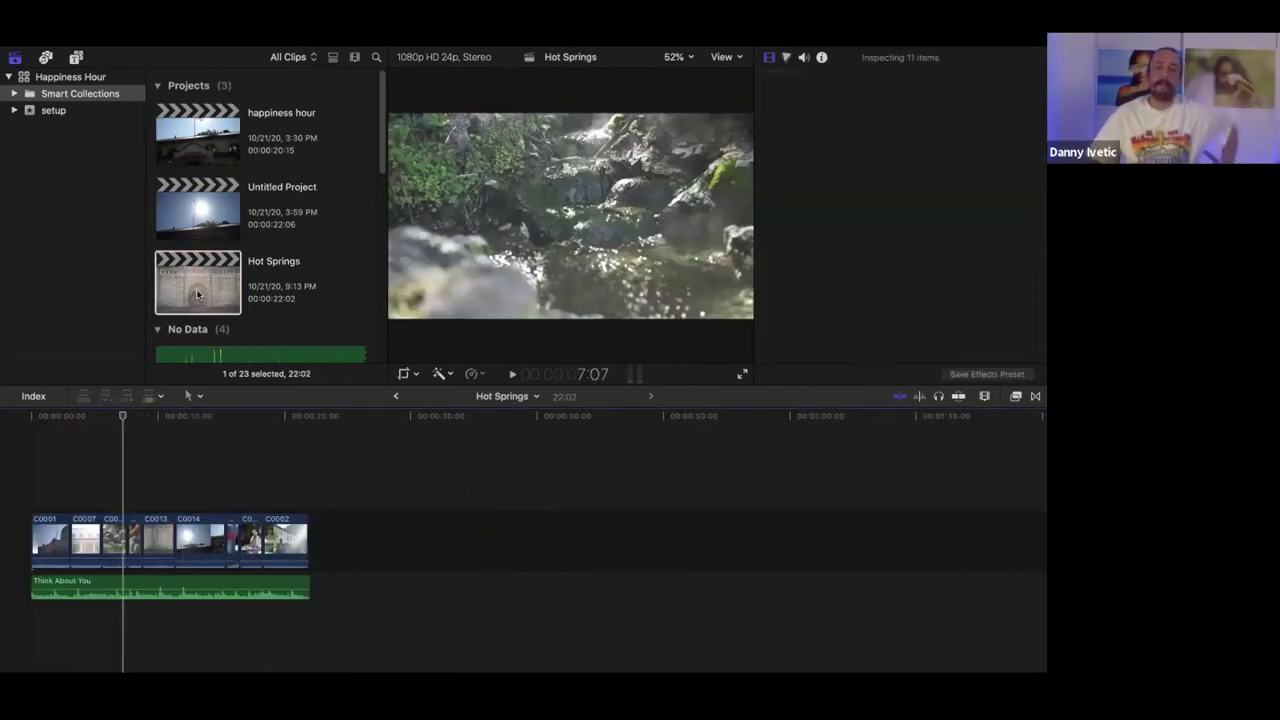
left_click_drag(343, 480, 40, 537)
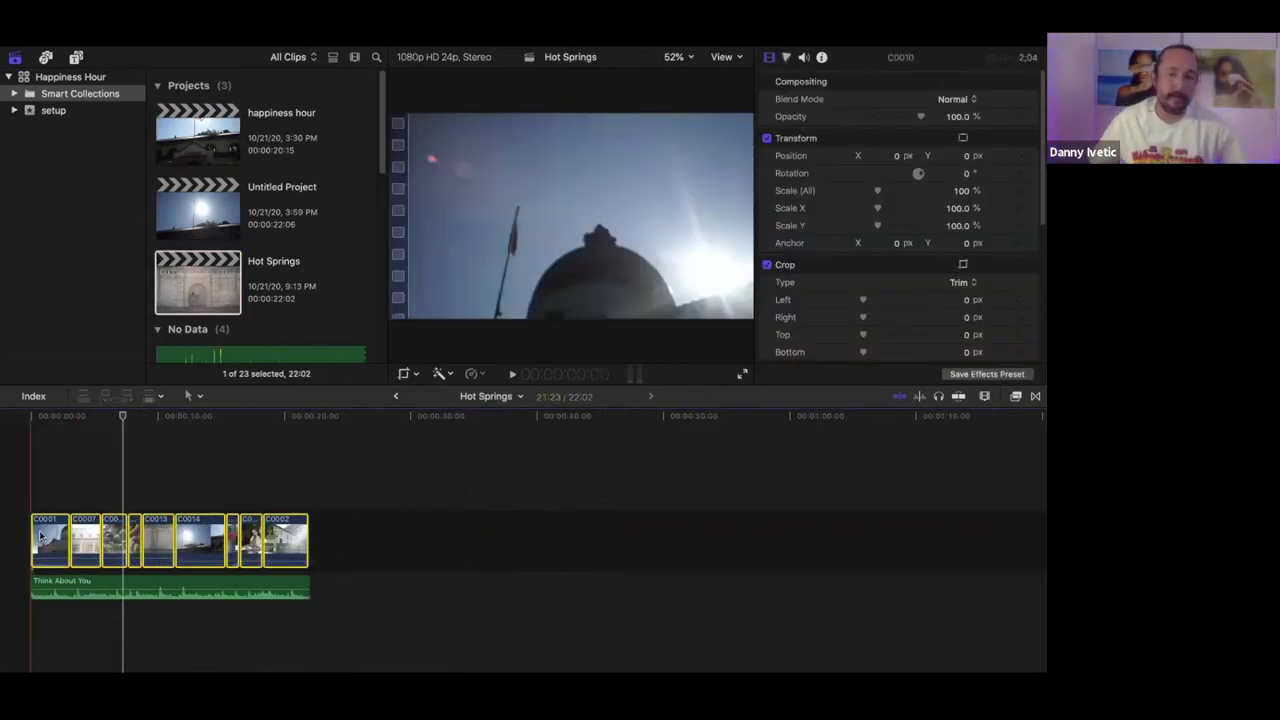
right_click(46, 537)
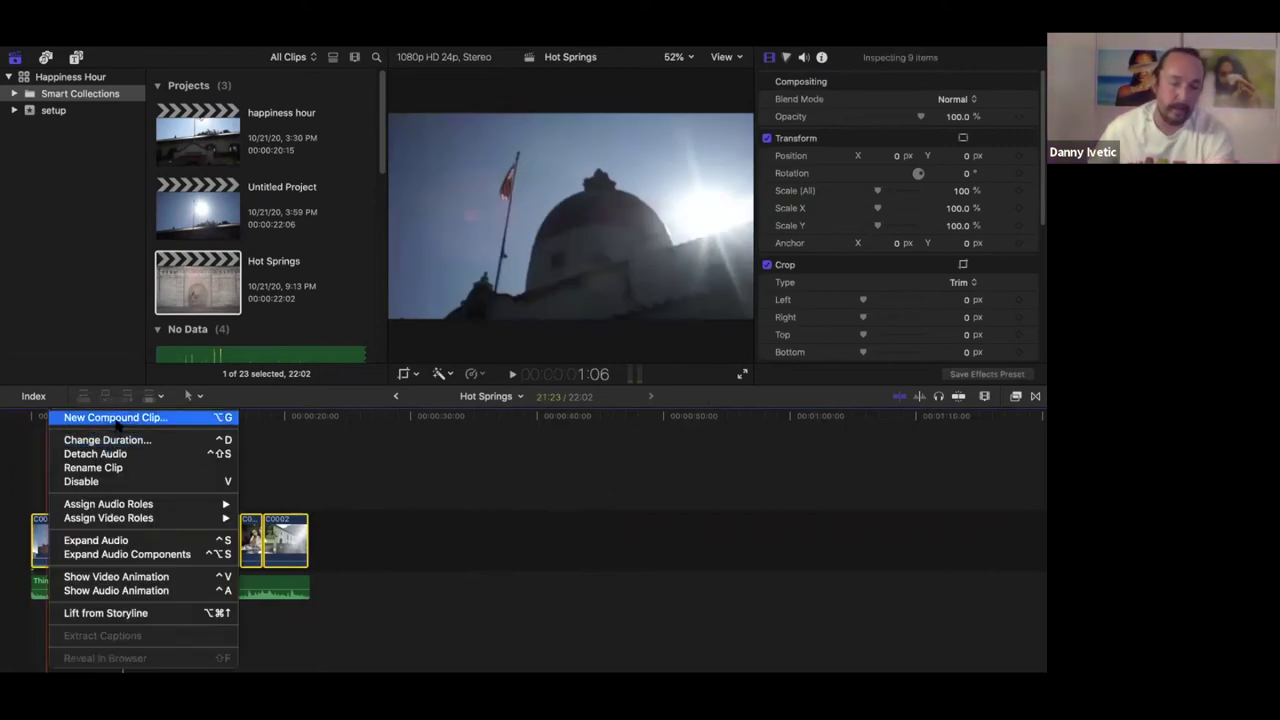
left_click(114, 418)
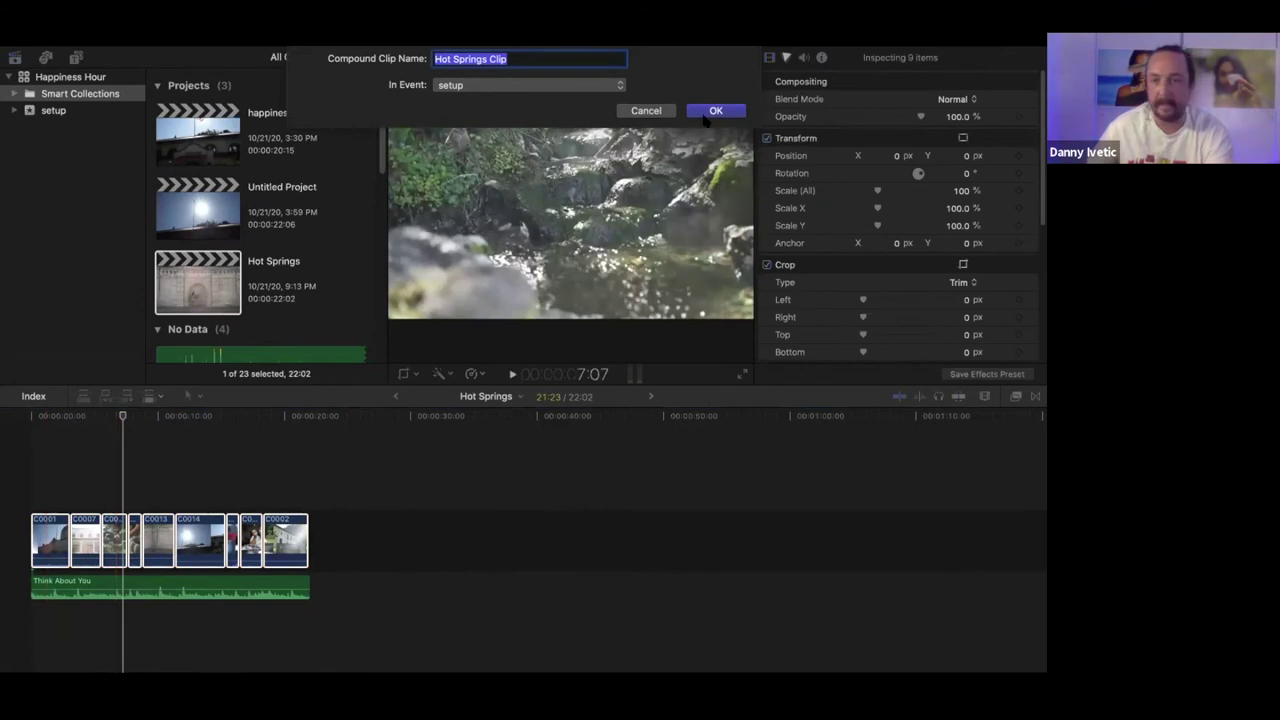
left_click(716, 111)
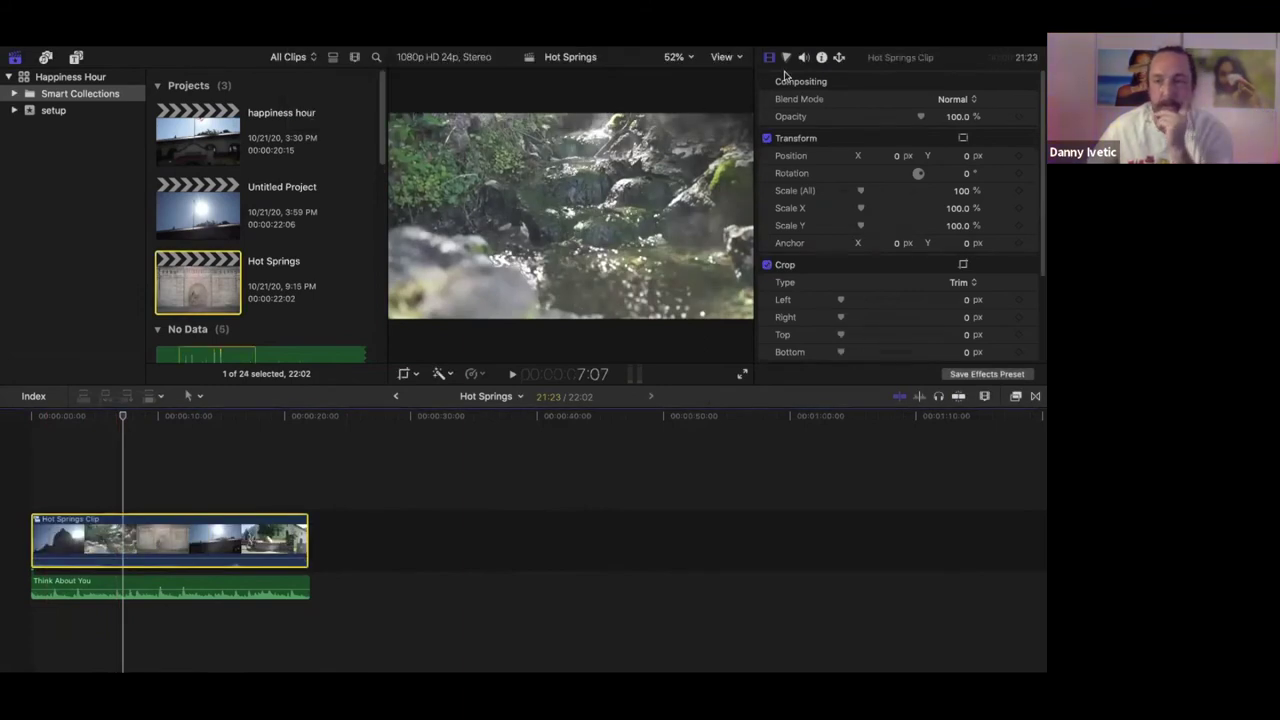
Step: Add three Custom LUT effects to the Hot Springs compound clip
left_click(1016, 396)
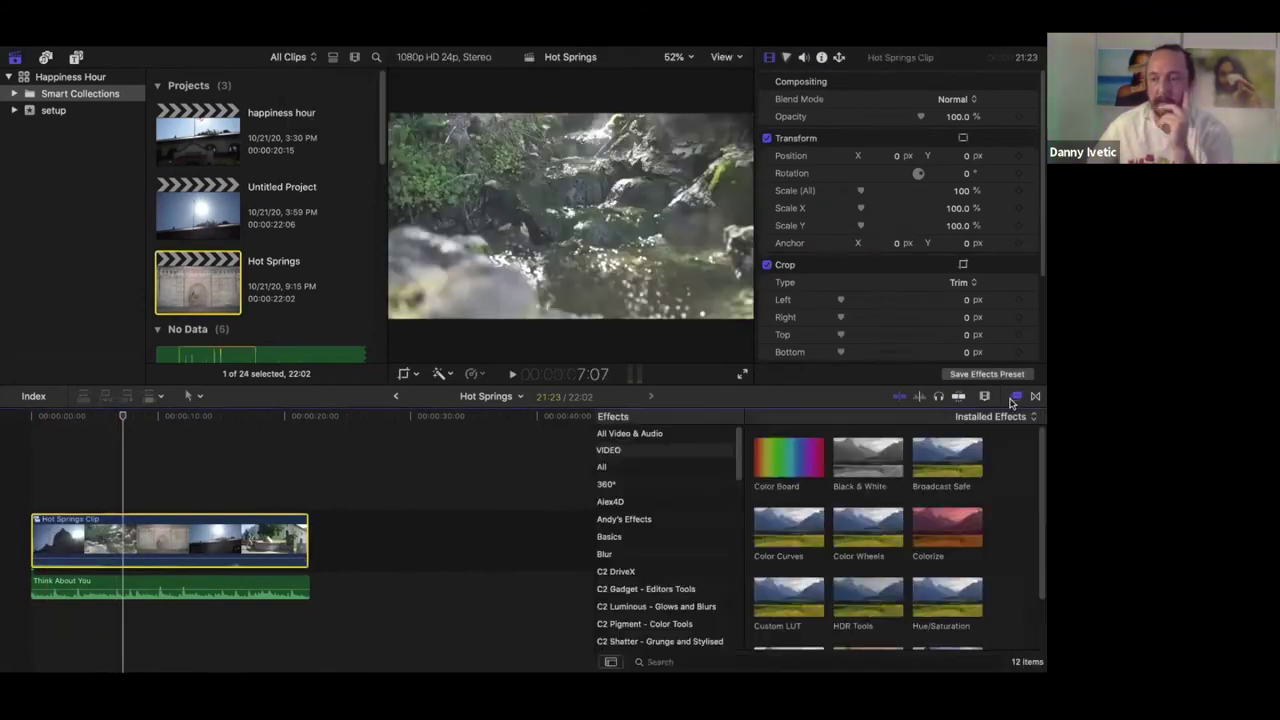
double_click(790, 603)
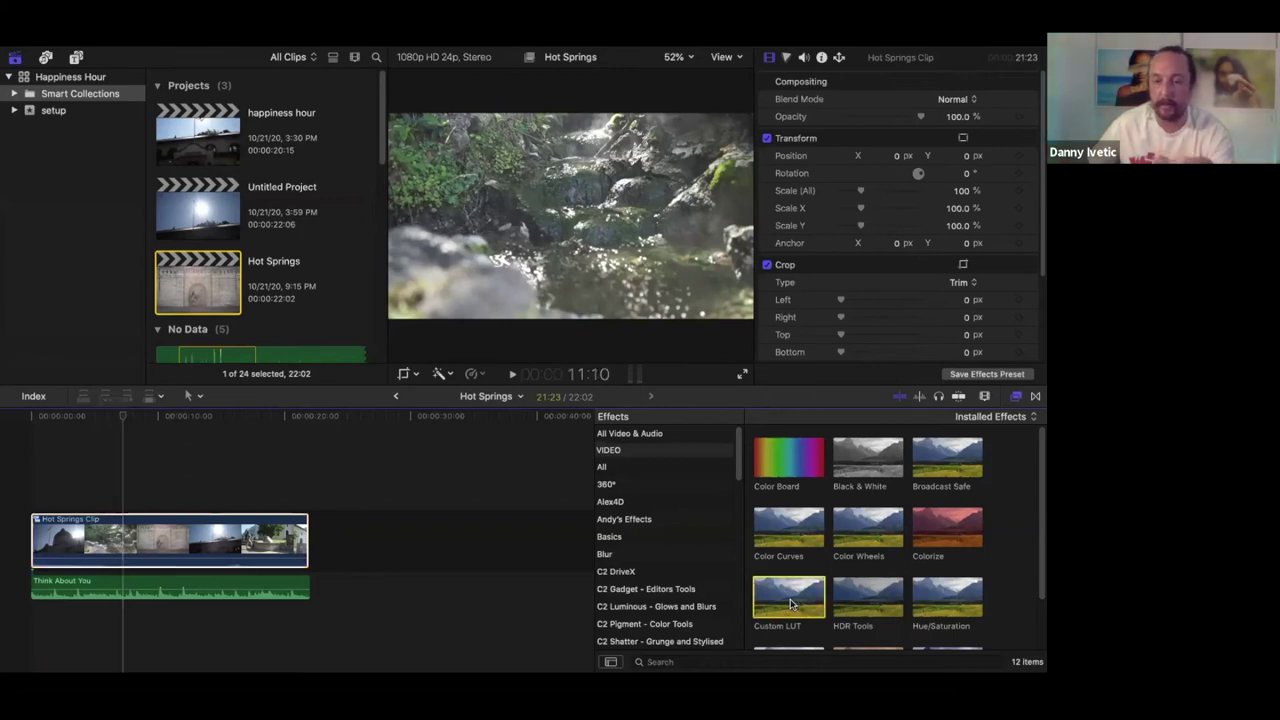
double_click(790, 603)
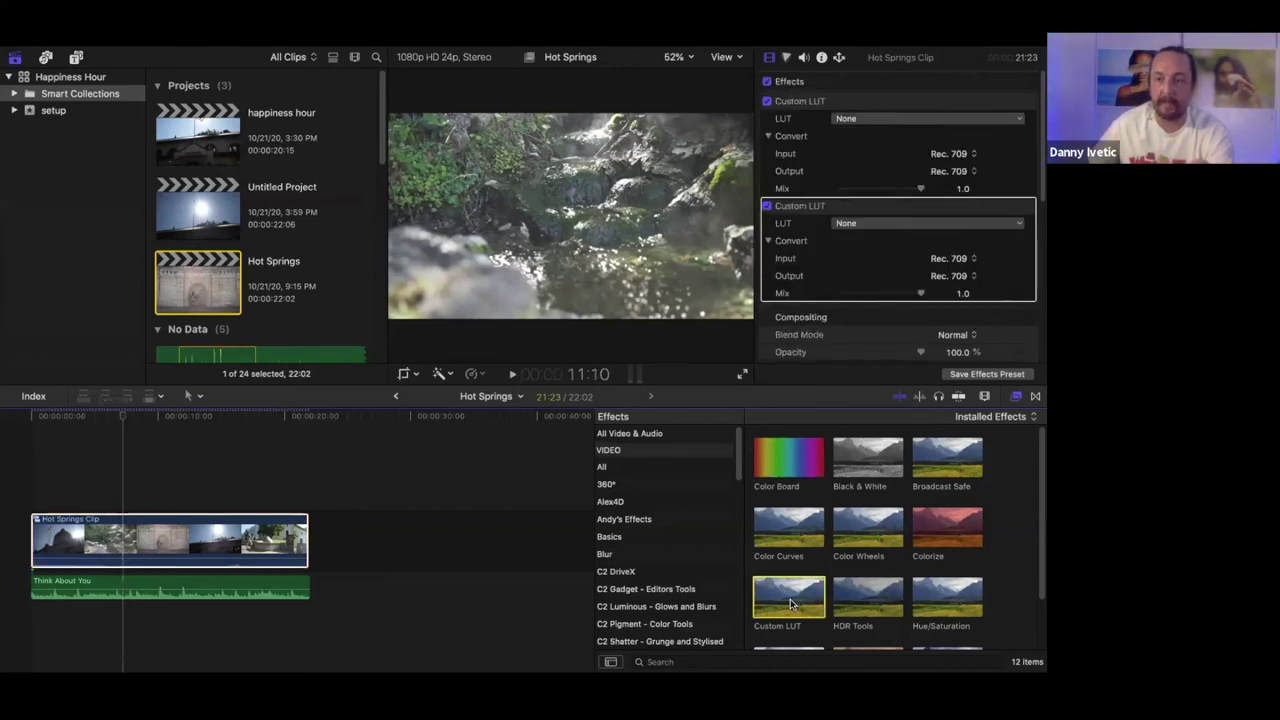
double_click(790, 603)
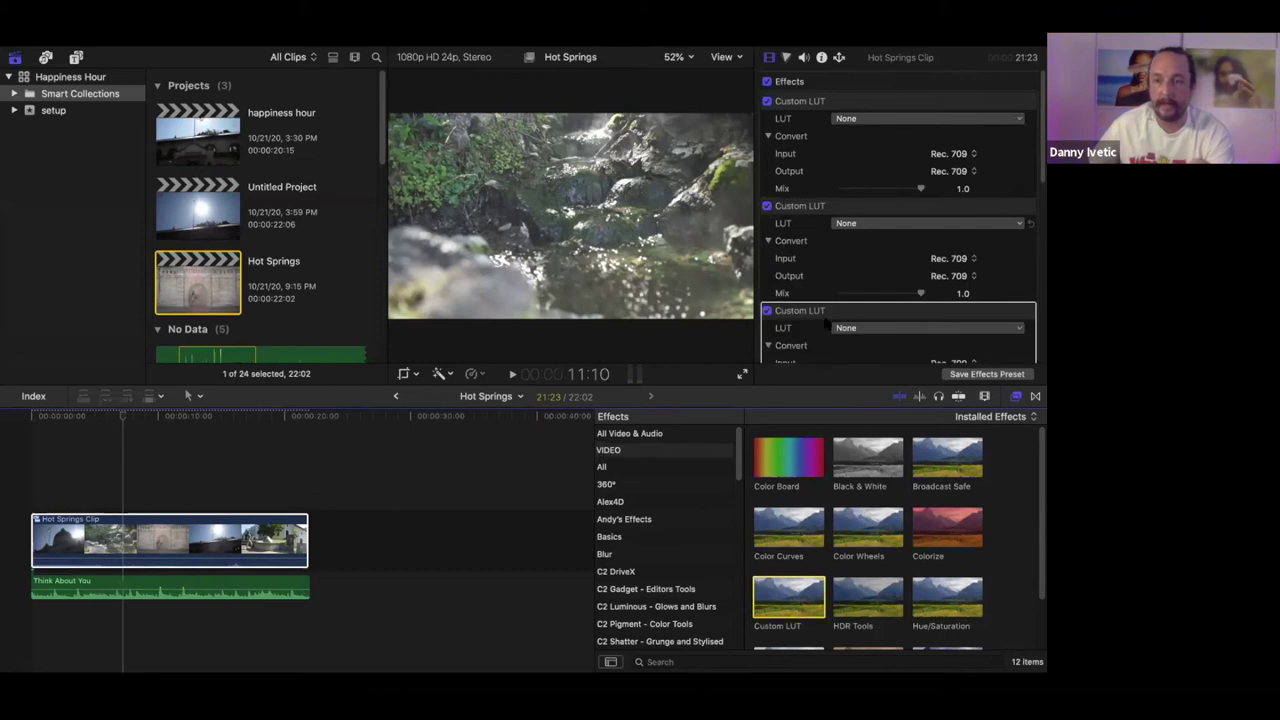
Step: Assign 7 Cinematic LUTS I, F-8700-STD and RiceGum Preset to the first, second and third Custom LUT effects
left_click(853, 119)
mouse_move(866, 154)
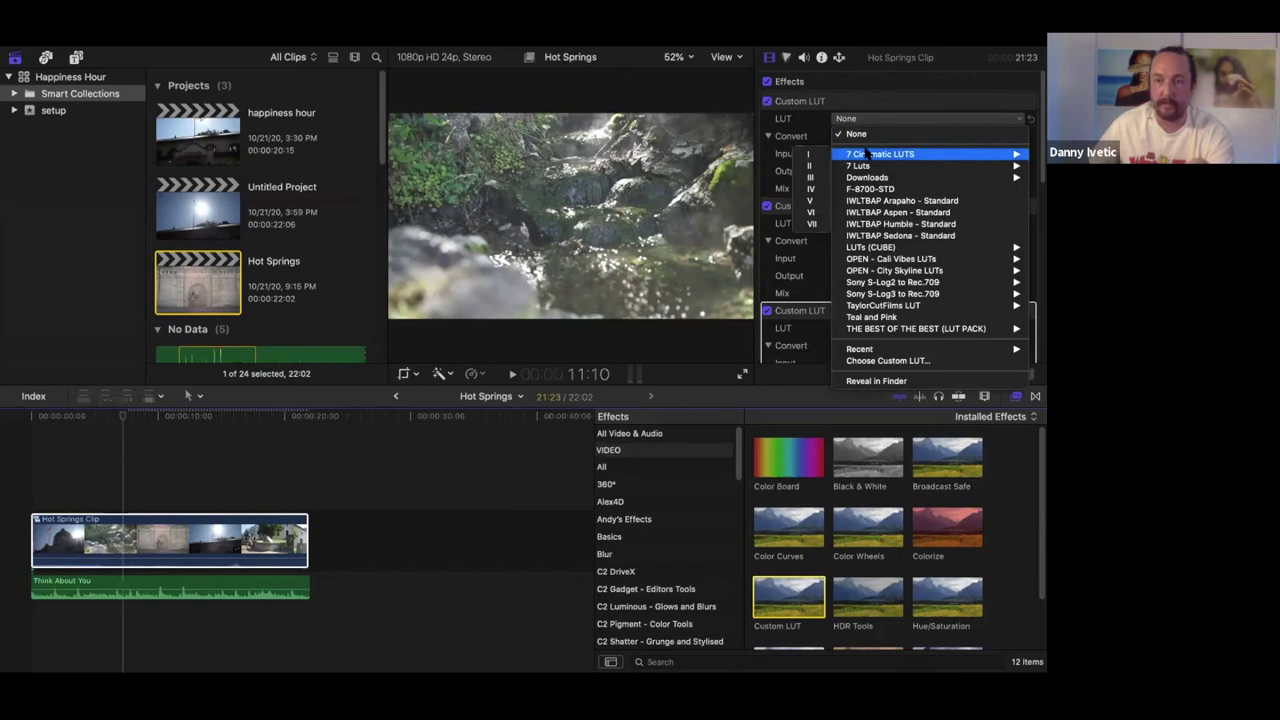
left_click(811, 165)
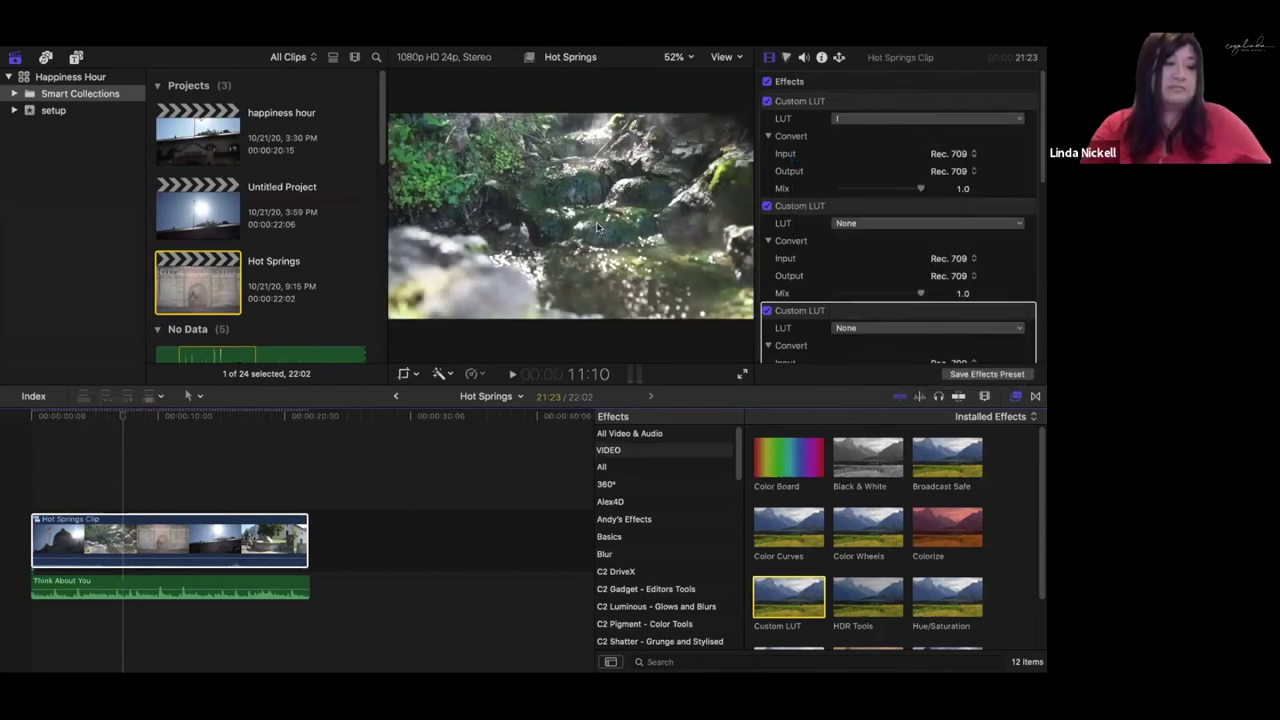
left_click(886, 229)
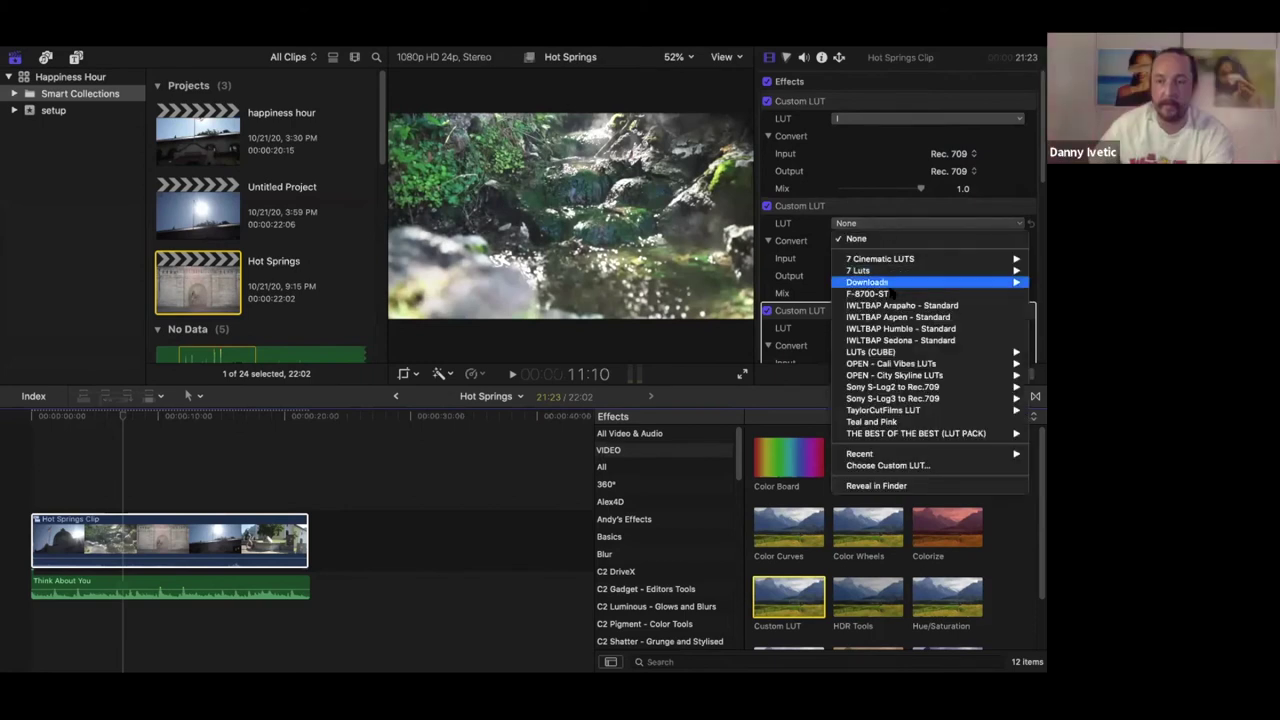
left_click(889, 295)
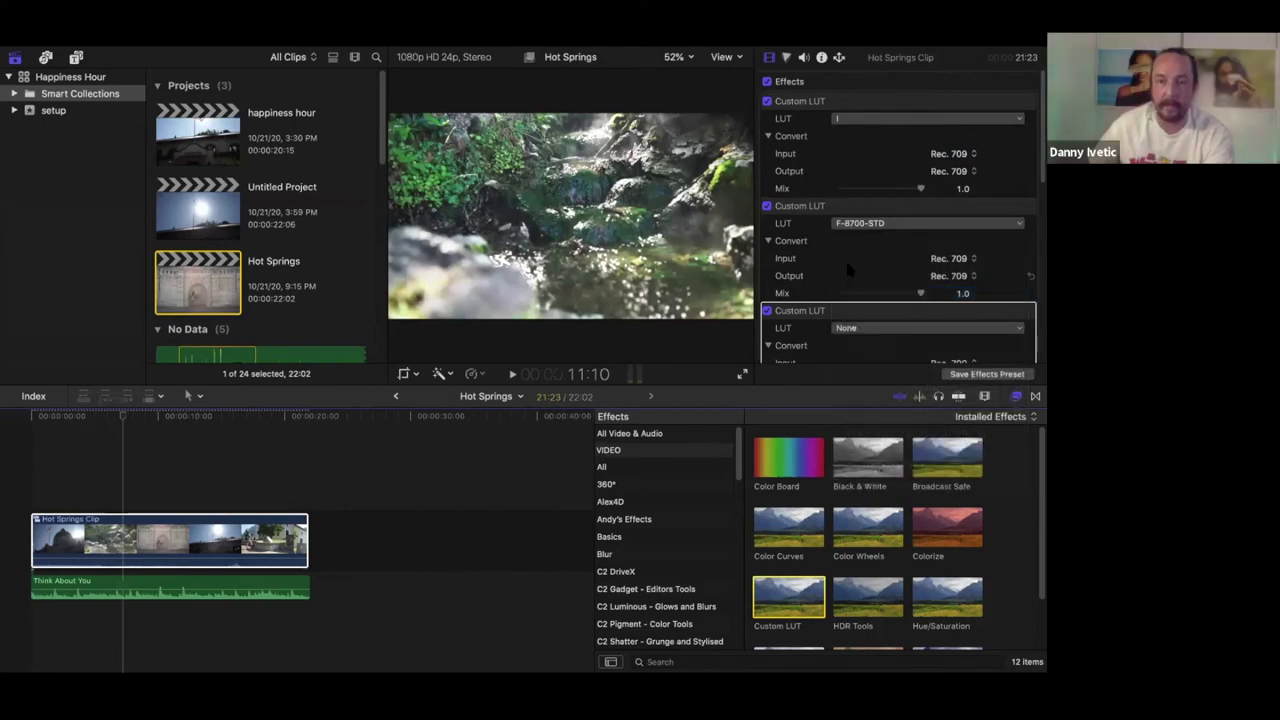
left_click(897, 330)
mouse_move(866, 516)
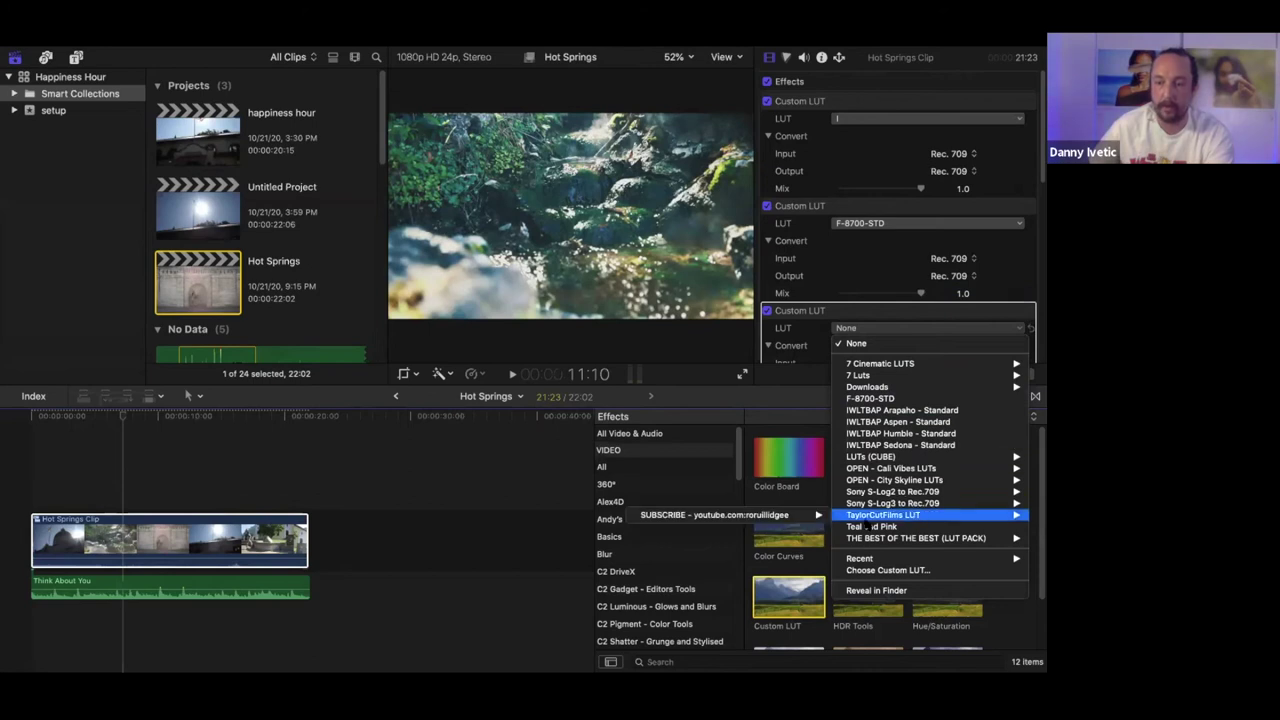
mouse_move(880, 538)
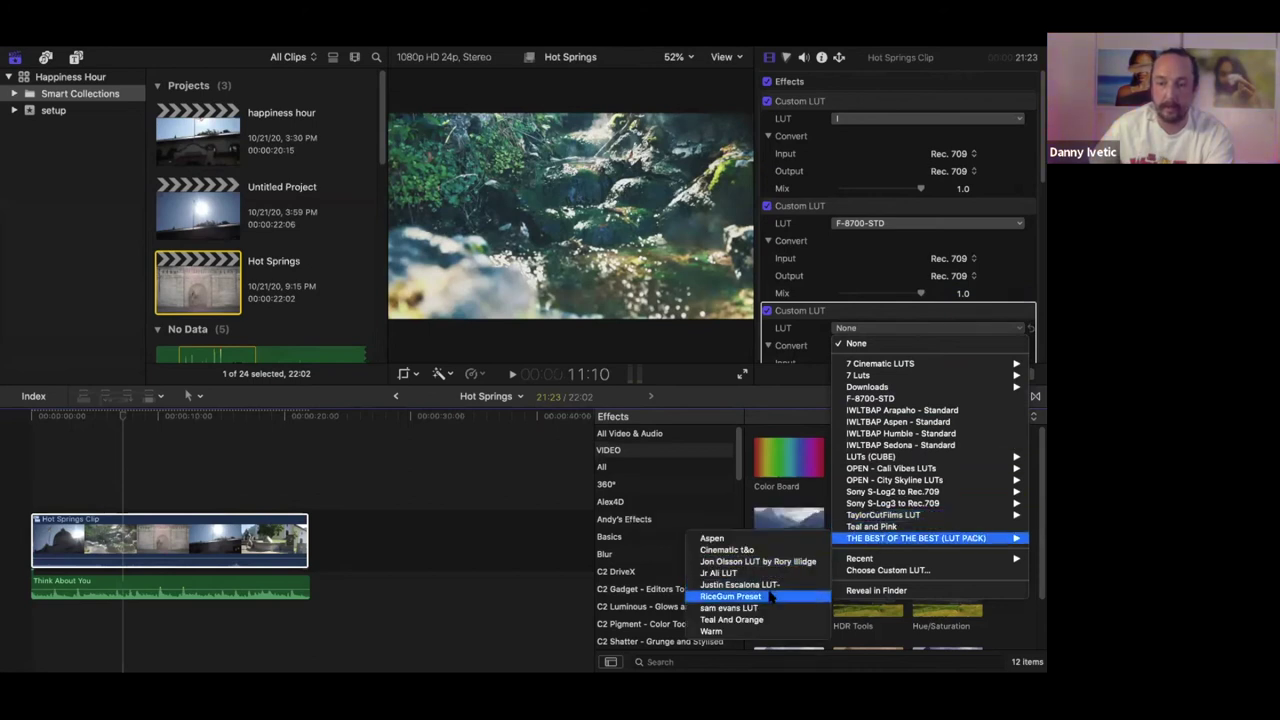
left_click(771, 596)
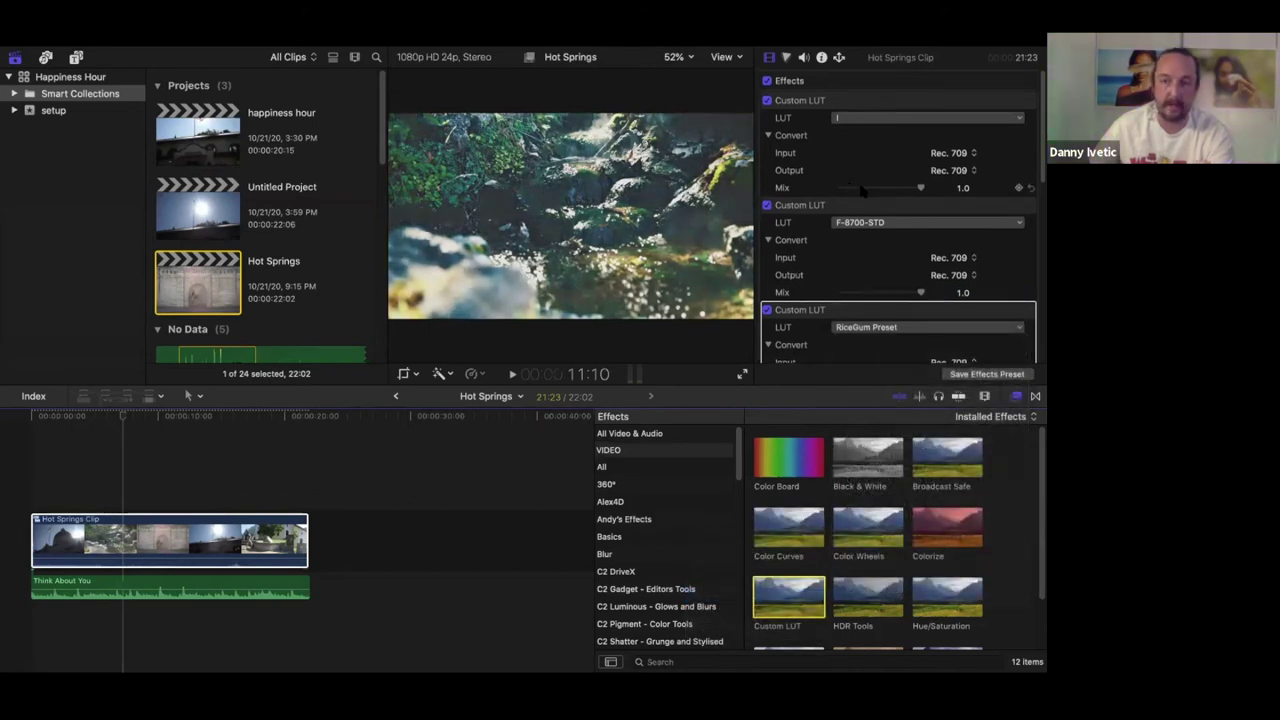
Step: Lower the mix of the first LUT to about 0.09, F-8700-STD to 0.11 and RiceGum Preset to 0.09
left_click_drag(920, 188, 846, 190)
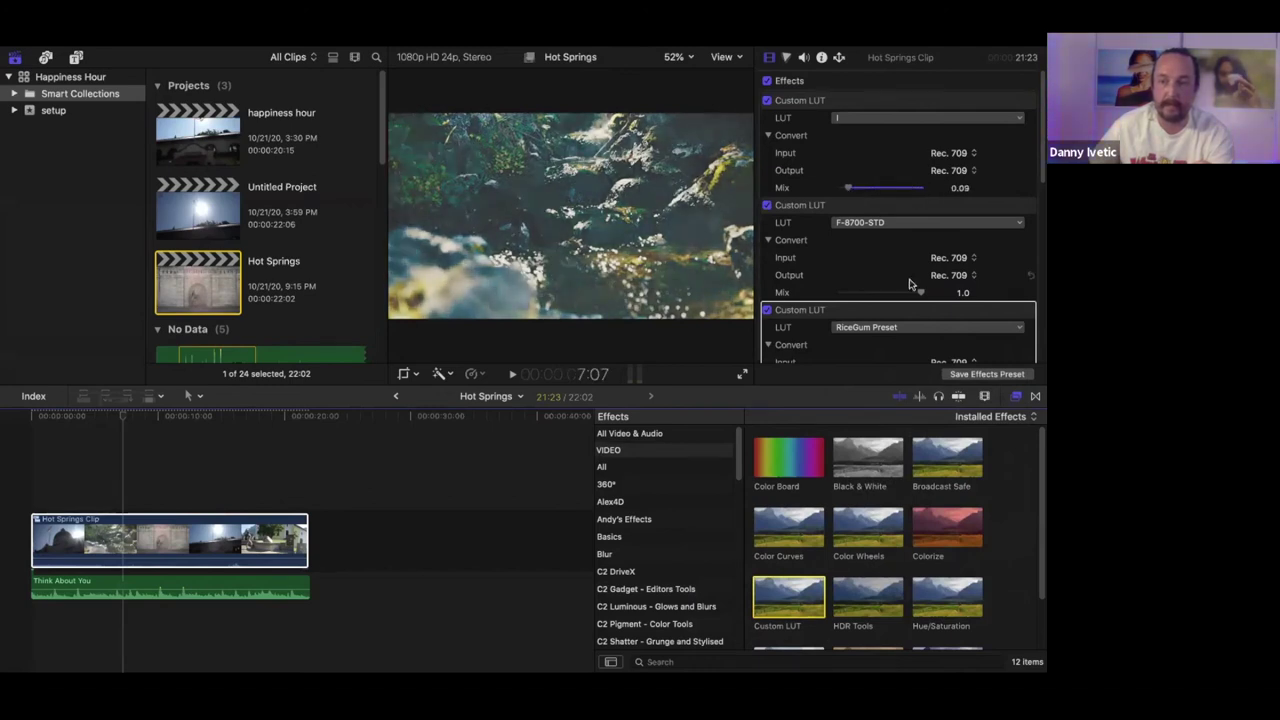
left_click_drag(920, 292, 843, 293)
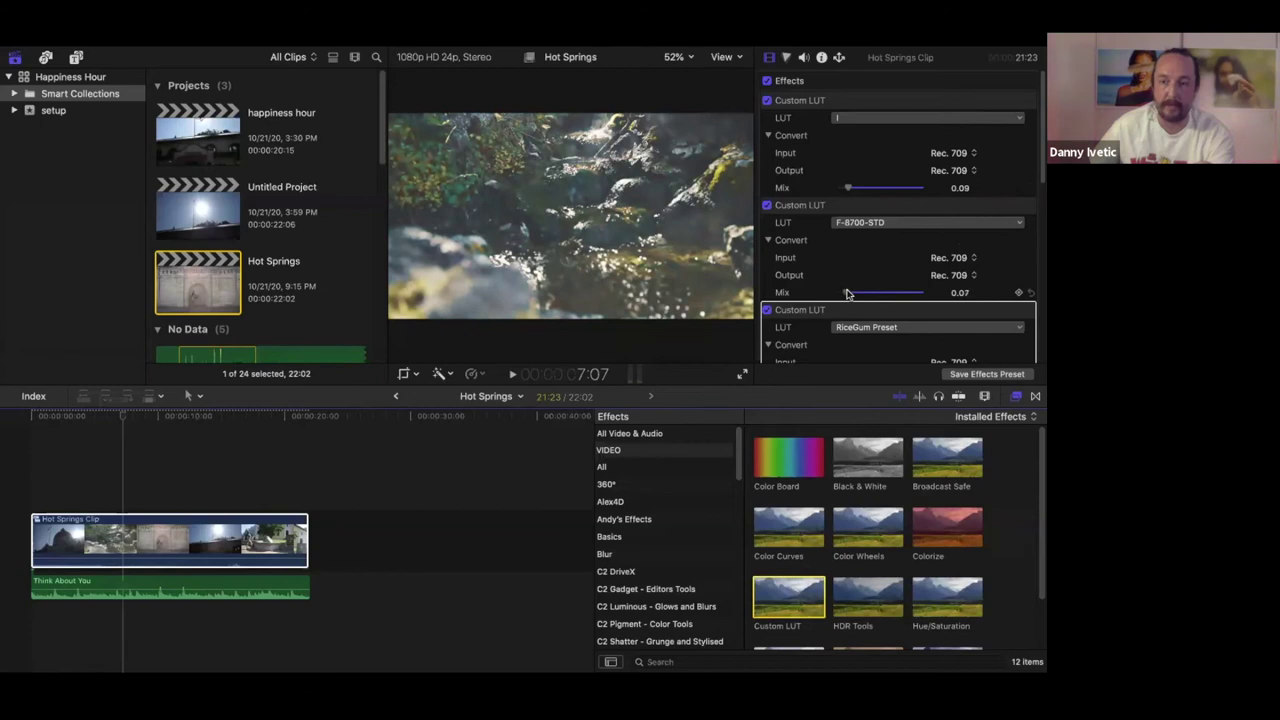
scroll(876, 265, "down", 3)
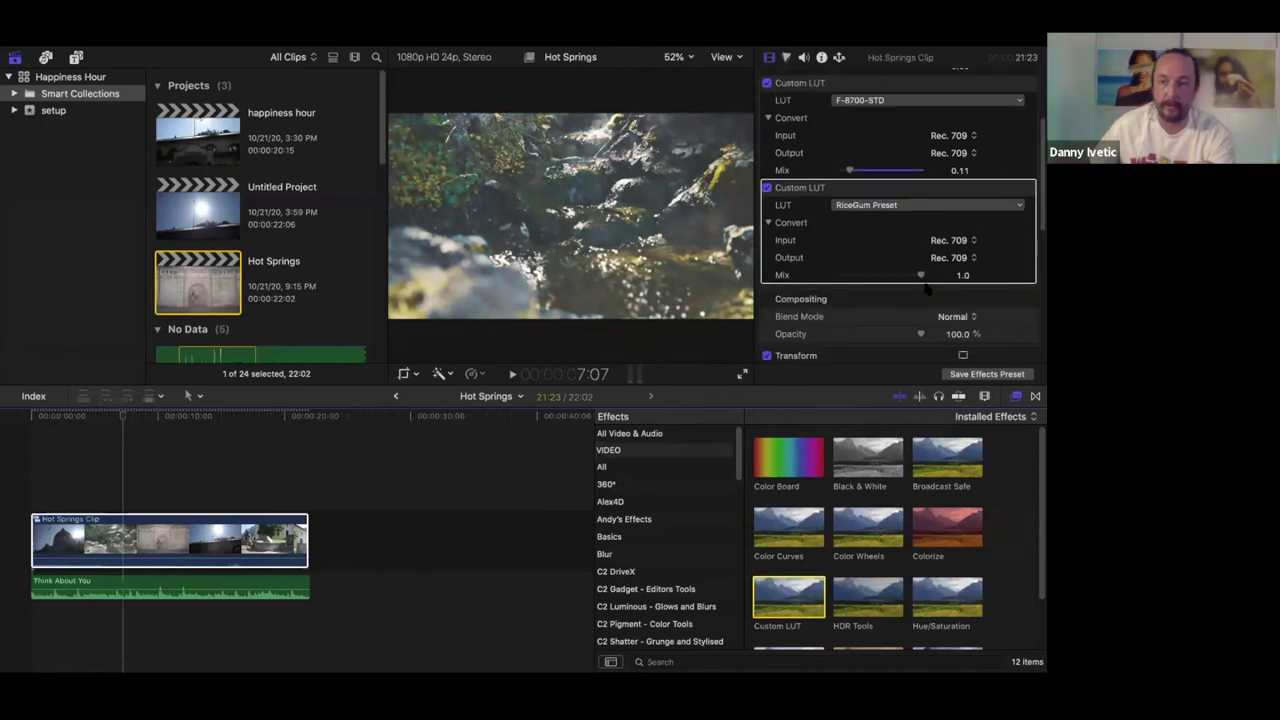
left_click_drag(922, 279, 845, 282)
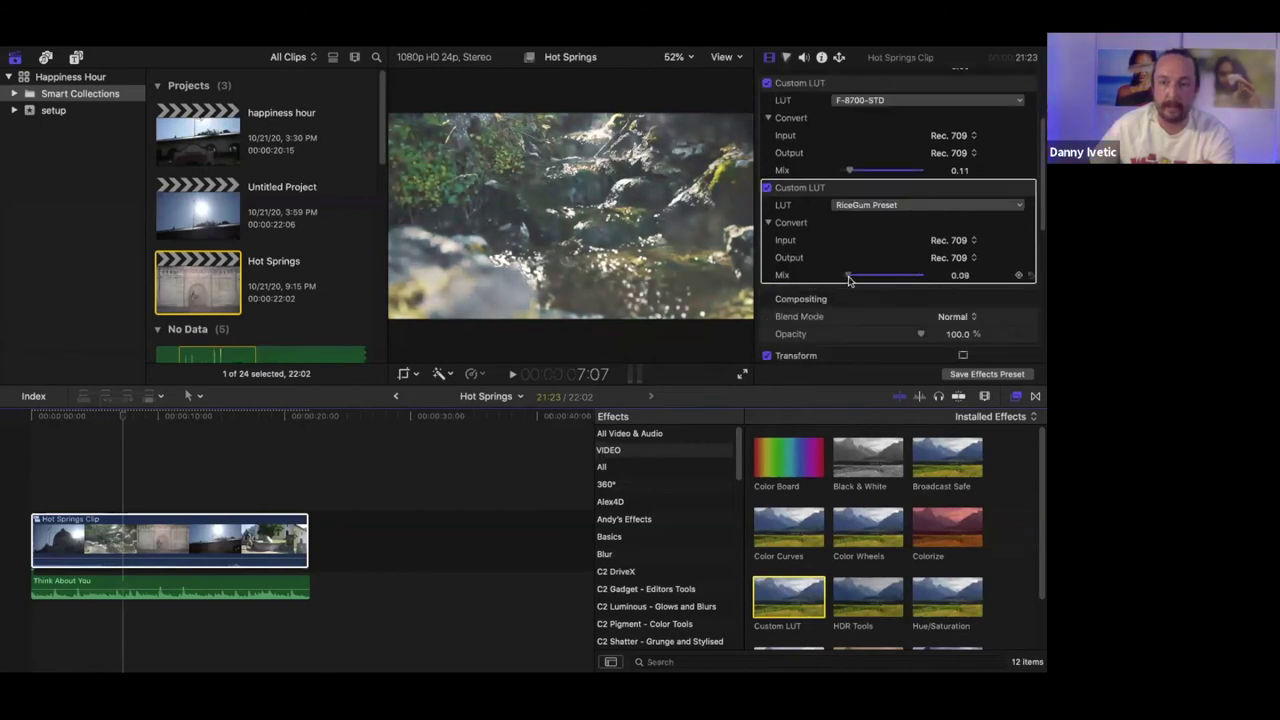
Step: Raise the mix of the first LUT to 0.28, F-8700-STD to 0.24 and RiceGum Preset to 0.15
scroll(850, 270, "up", 3)
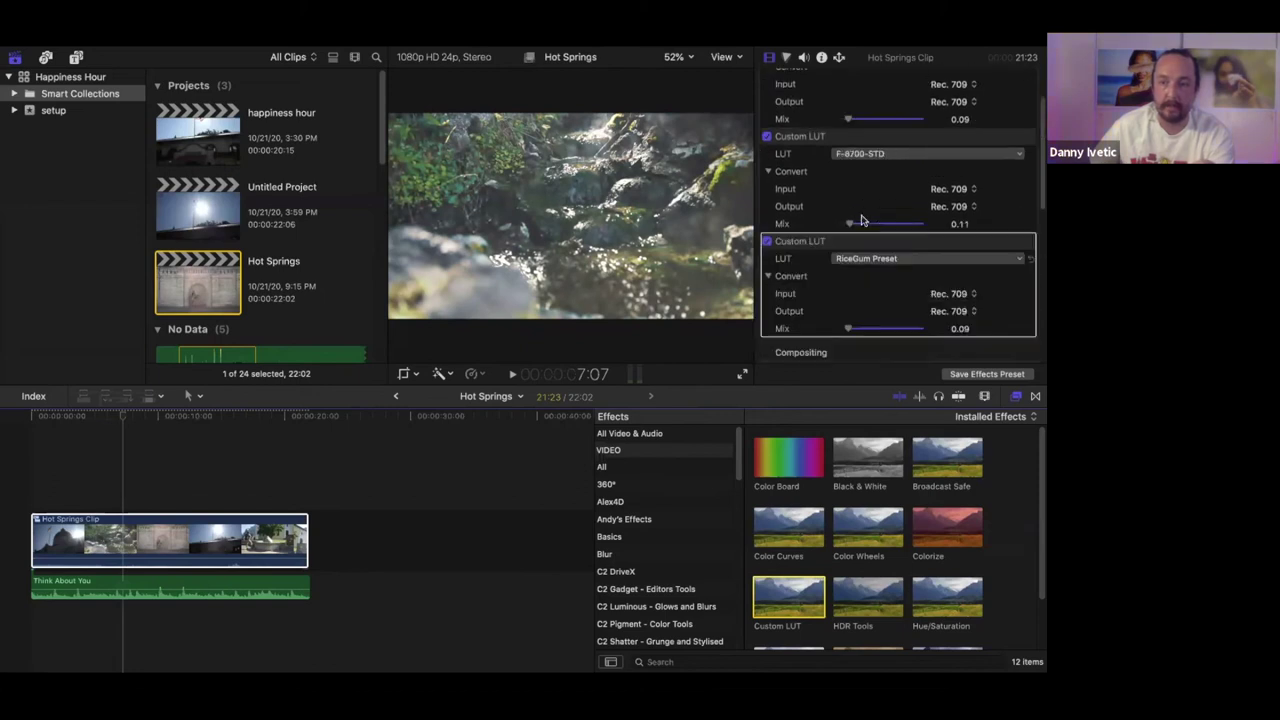
left_click_drag(851, 171, 863, 172)
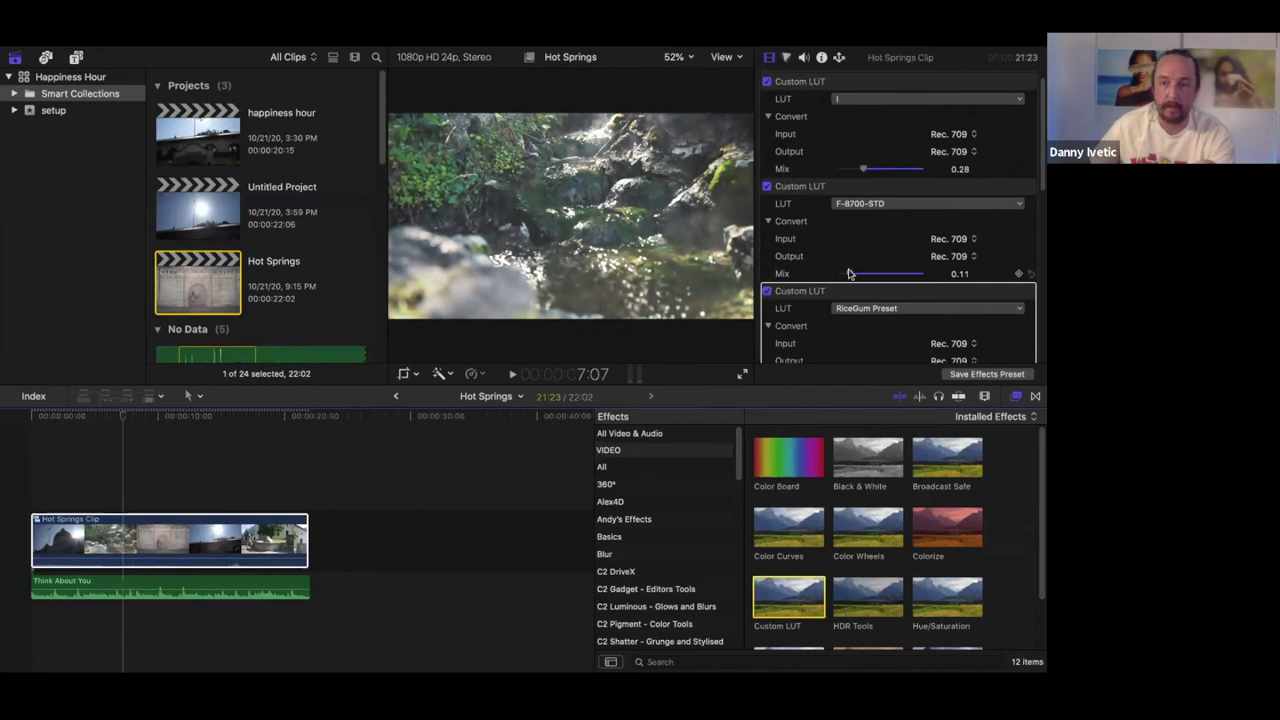
left_click_drag(860, 278, 866, 279)
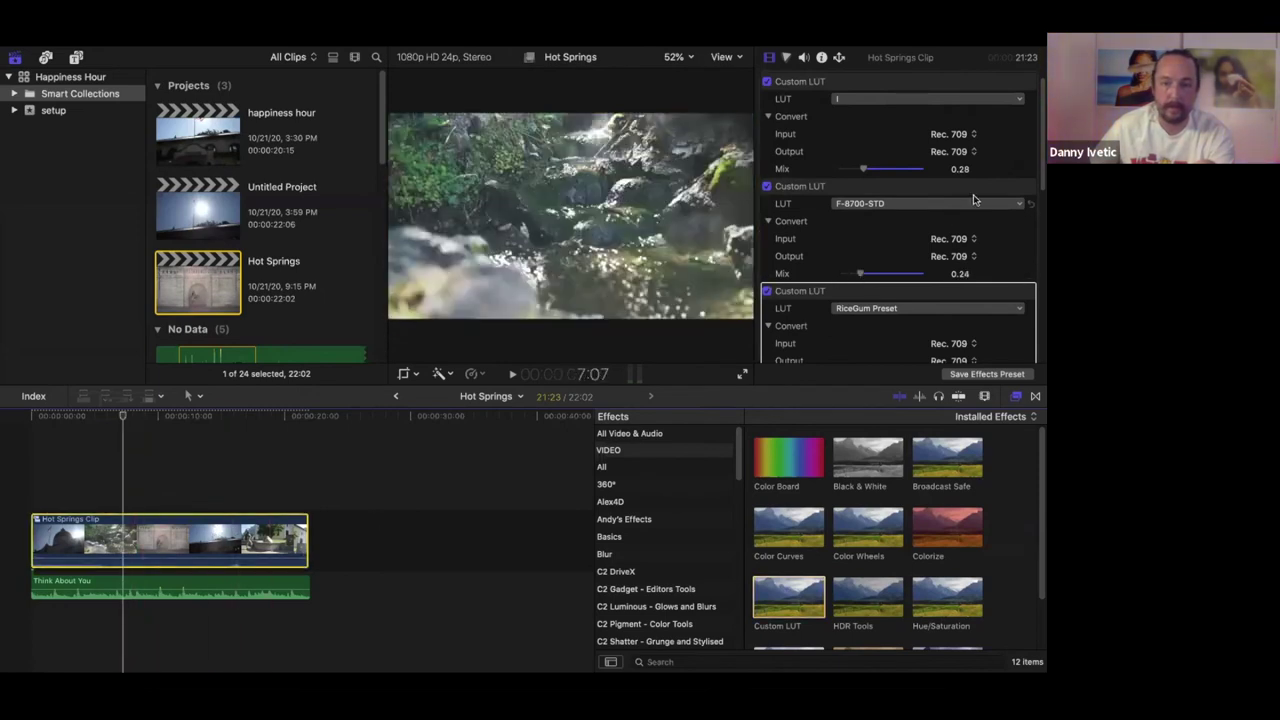
scroll(862, 312, "down", 3)
left_click_drag(866, 318, 855, 318)
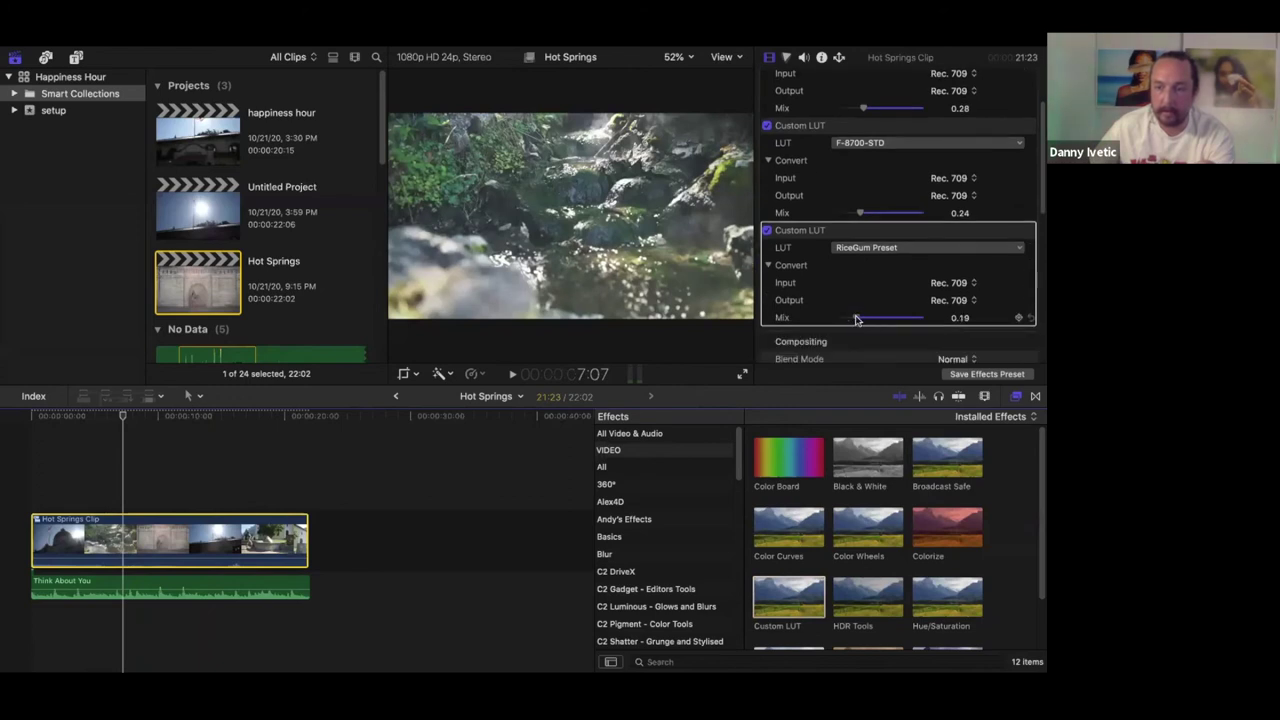
scroll(850, 258, "up", 2)
scroll(845, 256, "down", 3)
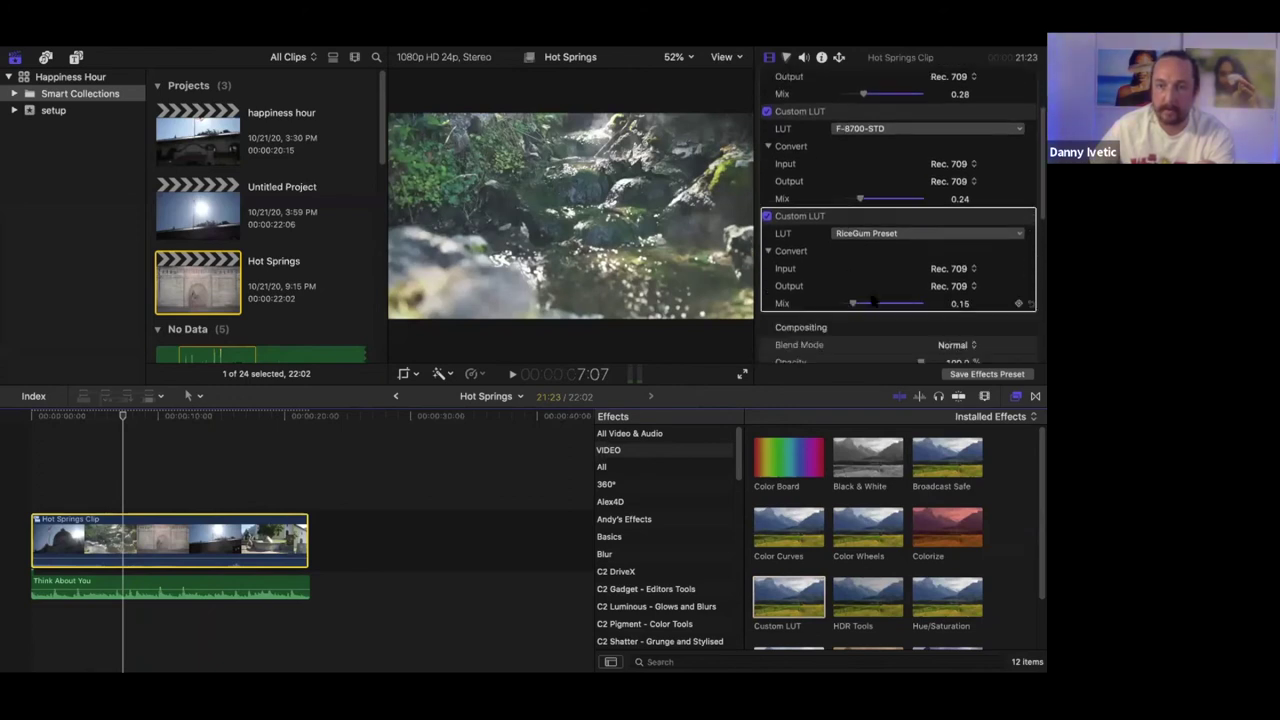
Step: Set the RiceGum Preset LUT's mix to 0.5 and compare the image with that LUT and F-8700-STD switched off and on
left_click(767, 217)
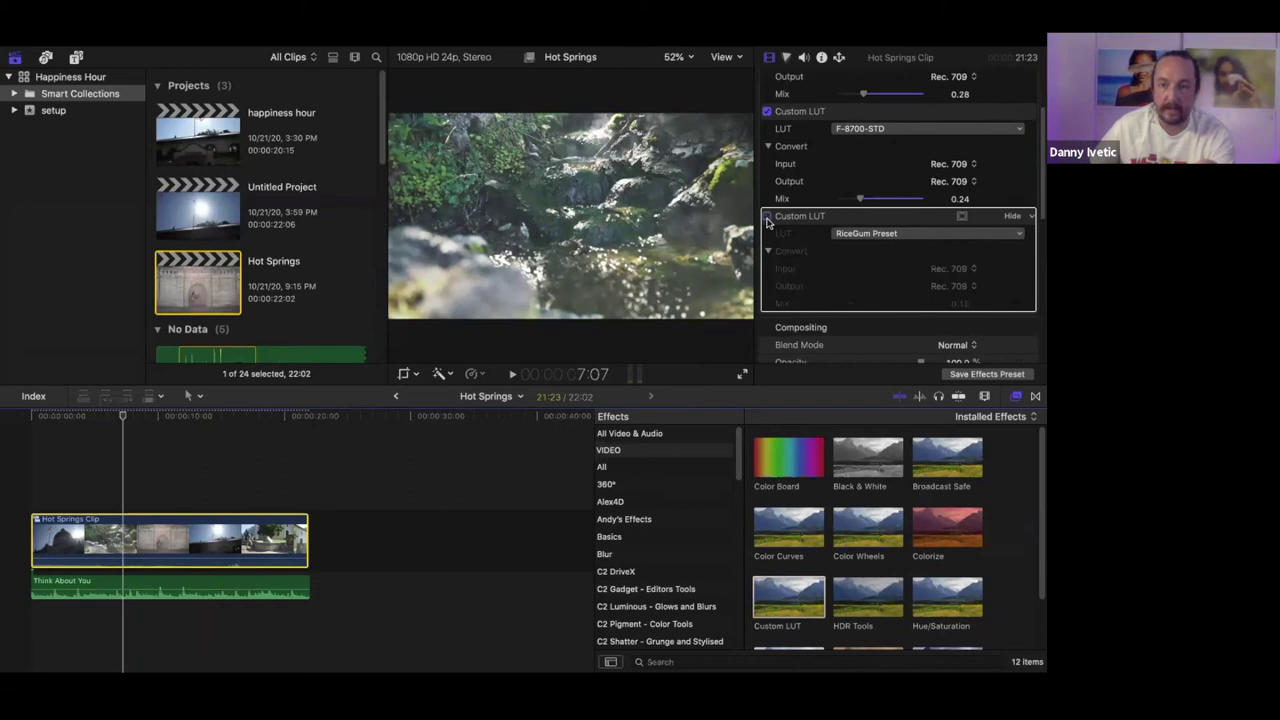
left_click(767, 217)
left_click(881, 303)
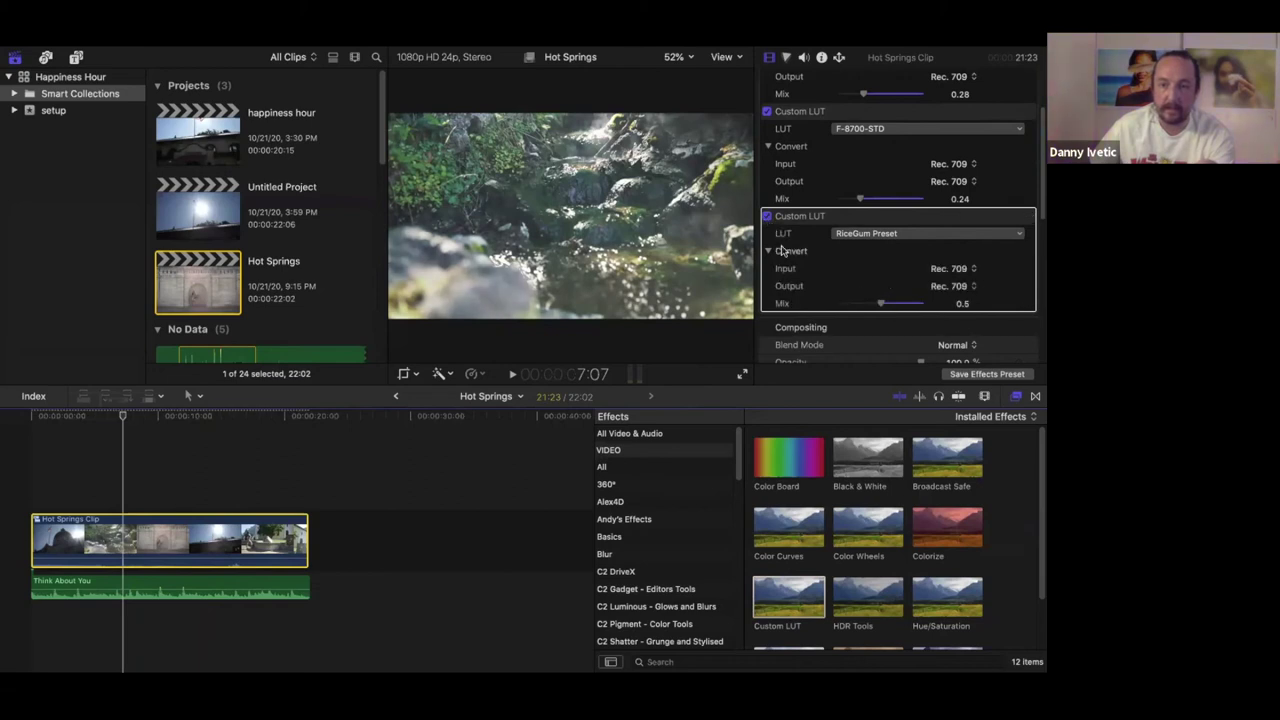
left_click(772, 221)
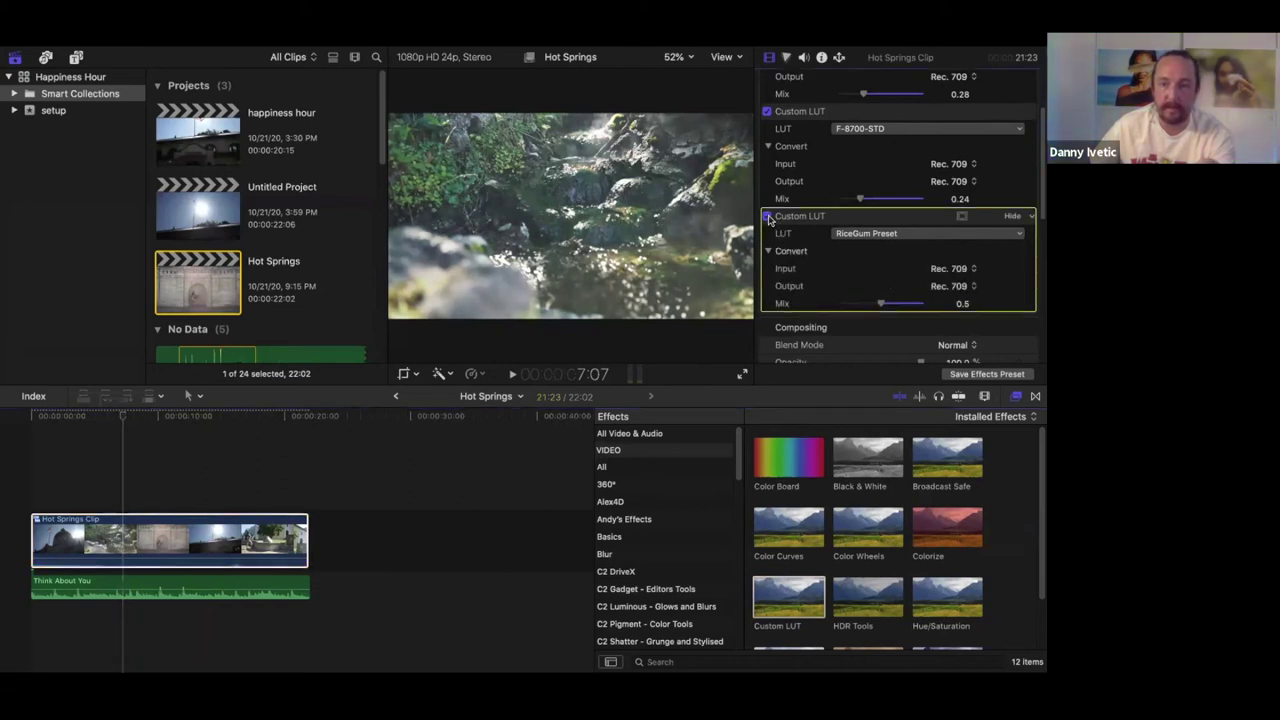
left_click(767, 111)
left_click(767, 112)
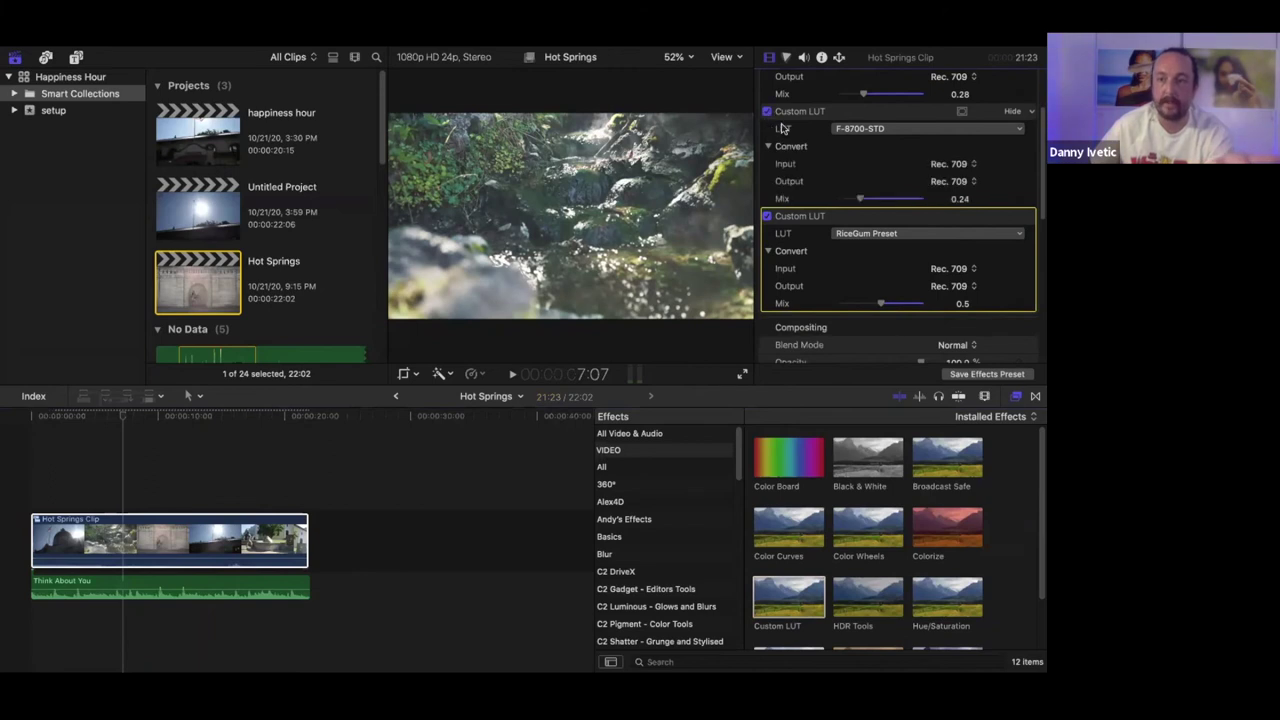
Step: Compare the image with the first Custom LUT off and on, and raise its mix to 0.53 and F-8700-STD's mix to 0.54
scroll(768, 105, "up", 3)
left_click(767, 82)
left_click(767, 82)
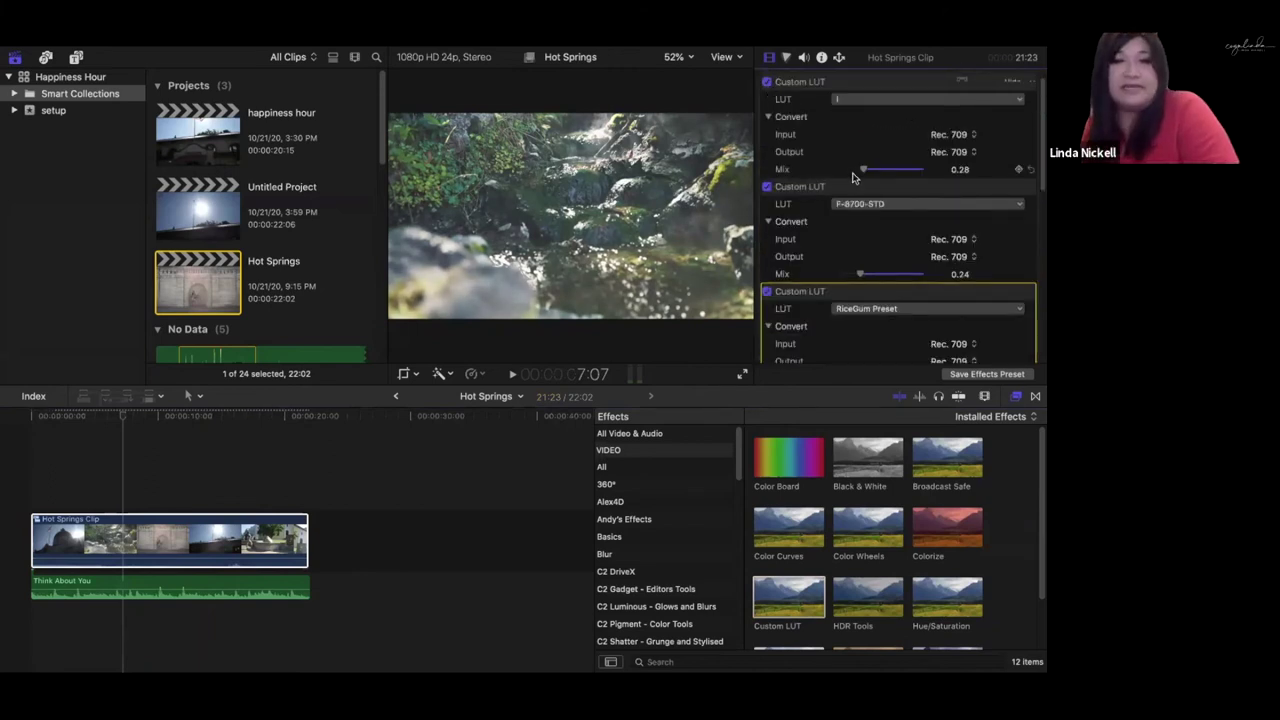
left_click_drag(865, 170, 882, 174)
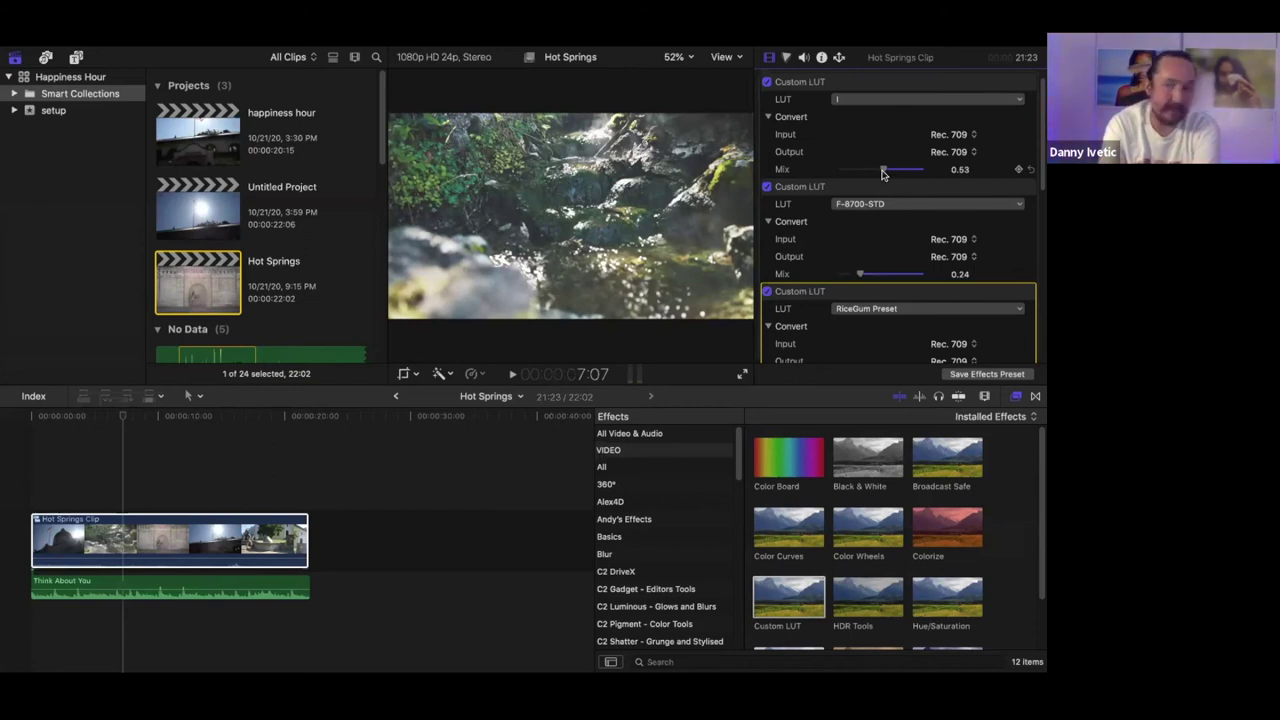
left_click(884, 273)
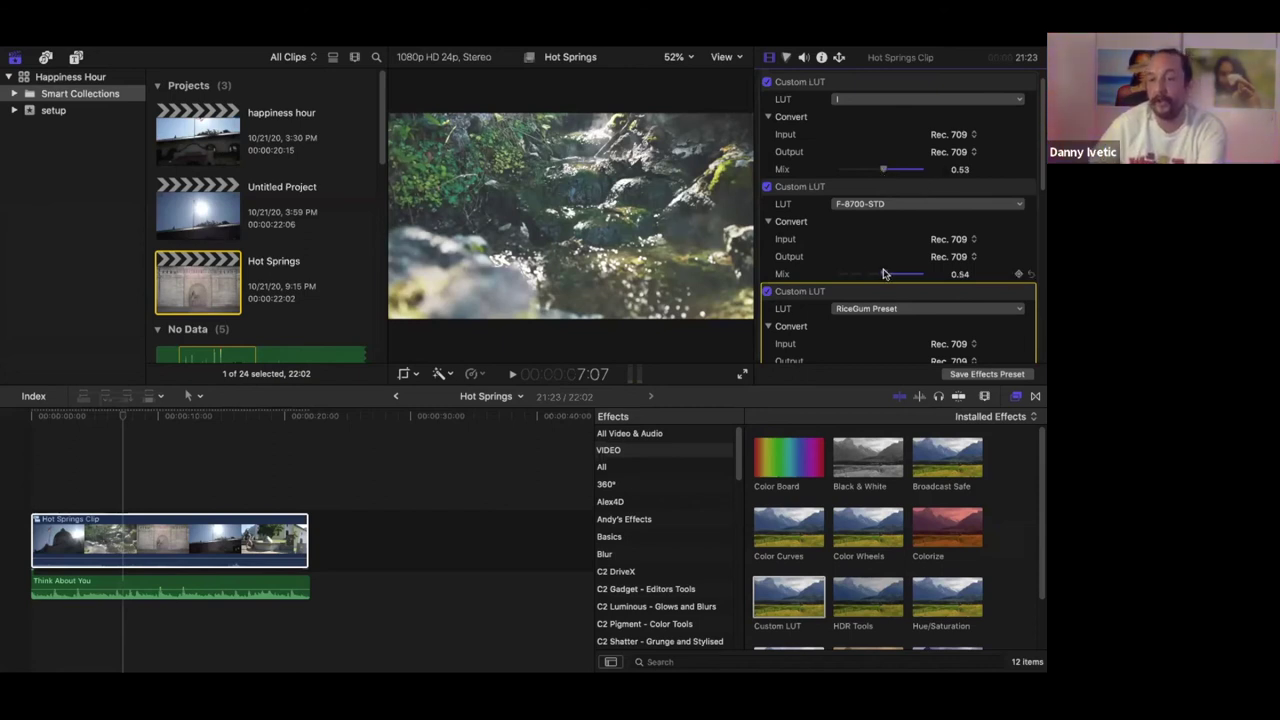
Step: Try the first Custom LUT's mix at 0.75, and settle it at 0.56
scroll(875, 301, "down", 3)
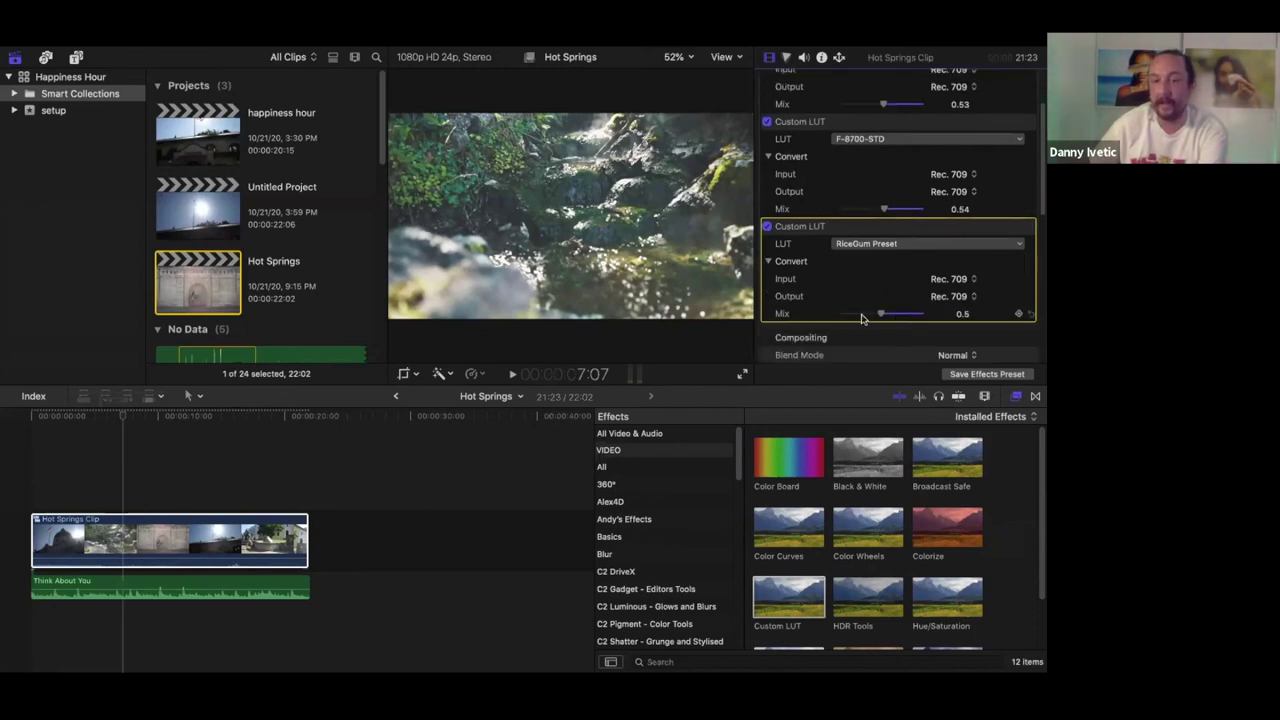
scroll(866, 165, "up", 4)
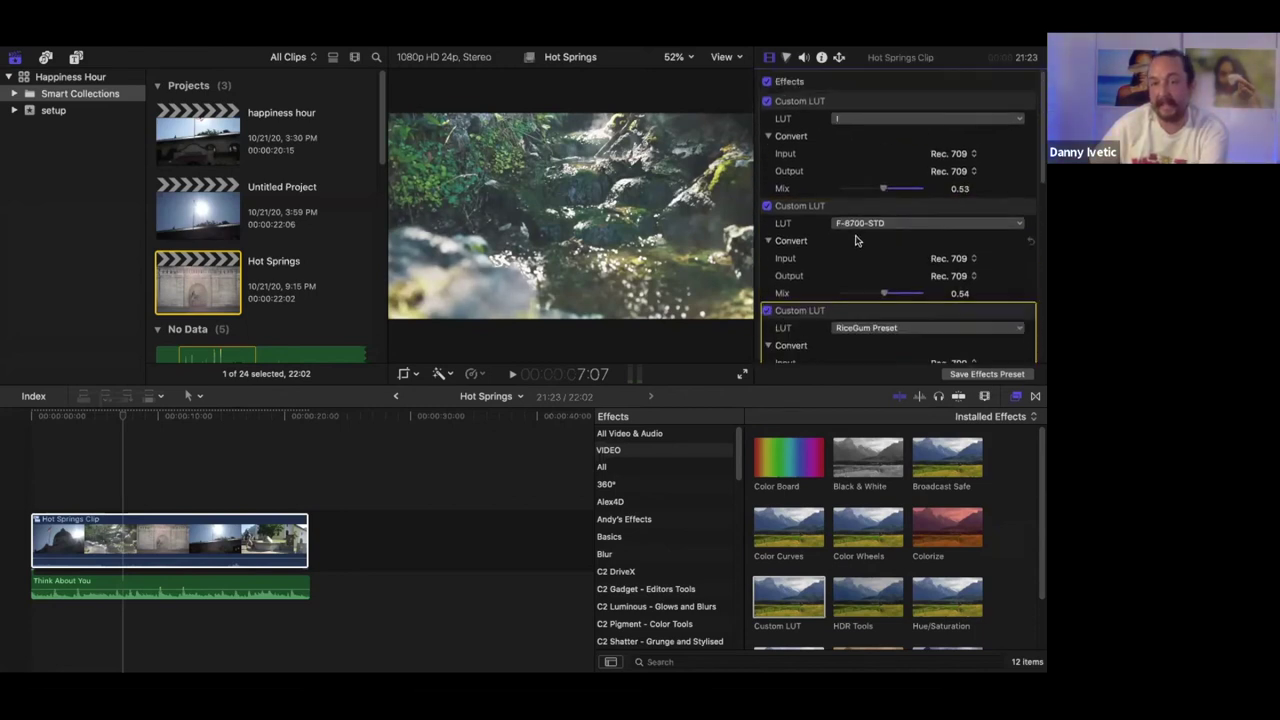
left_click(896, 189)
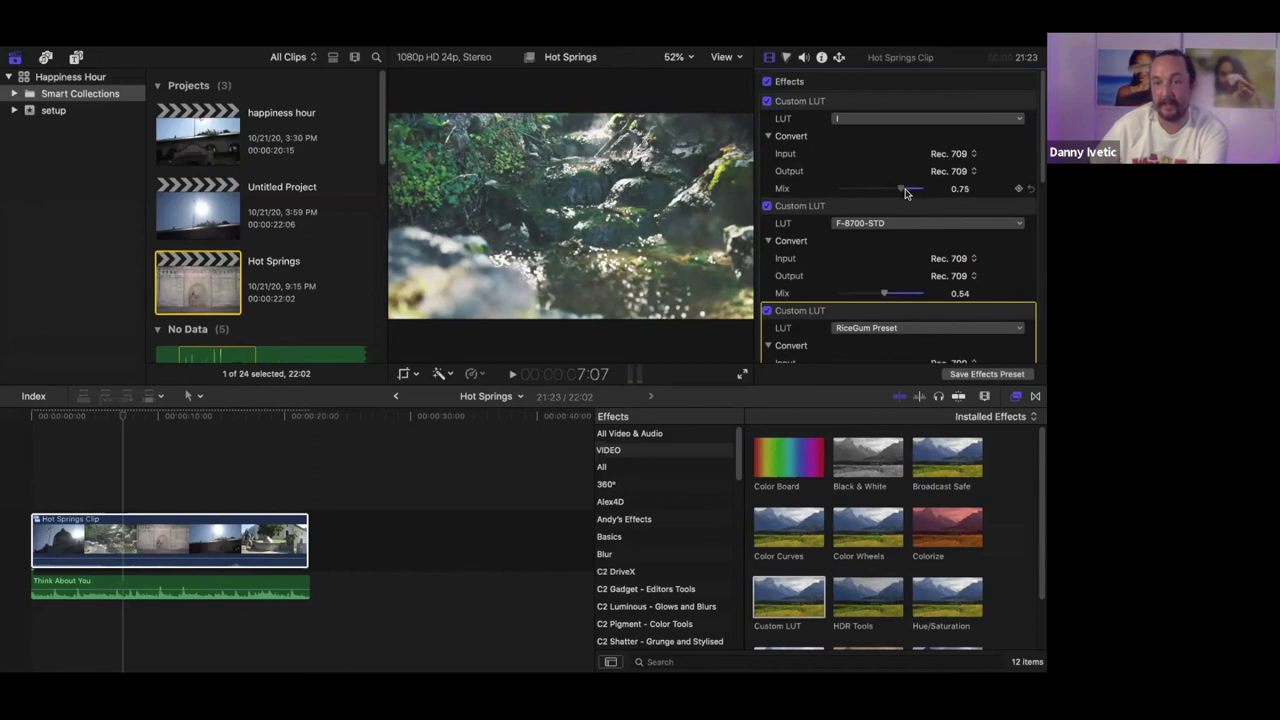
left_click_drag(906, 192, 885, 190)
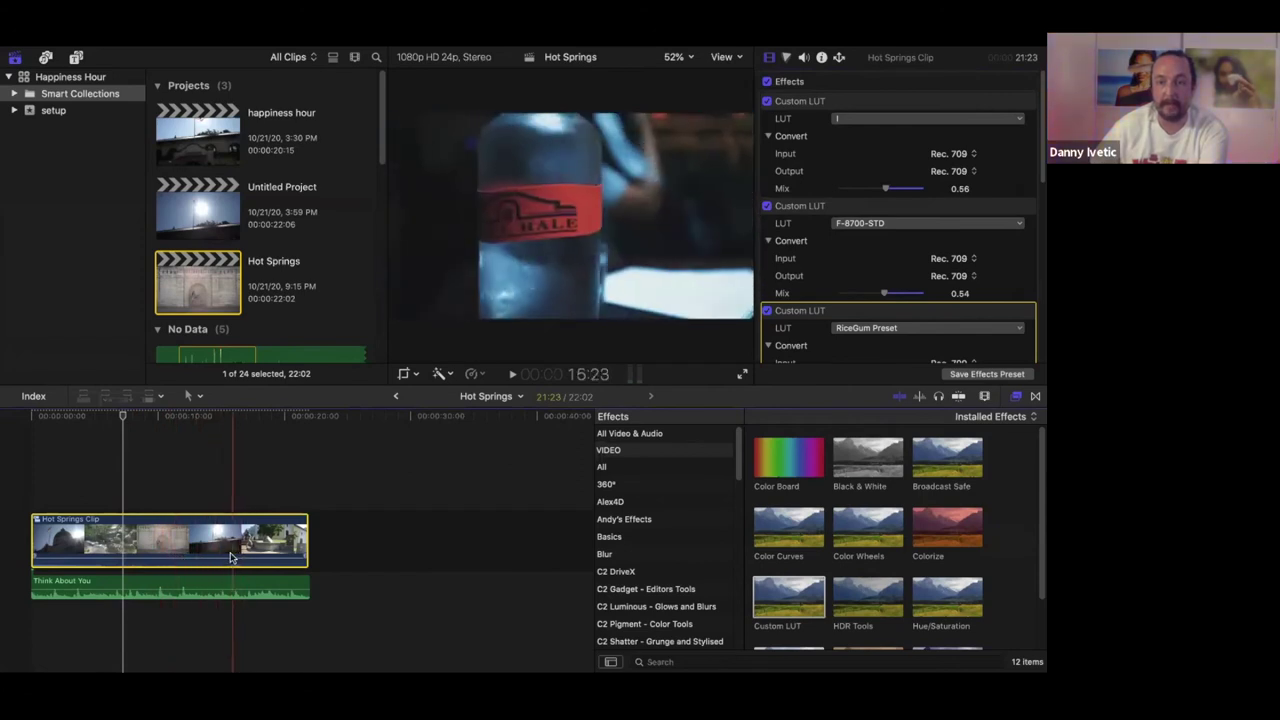
Step: Compare the dining shot at 17:20 with all of the compound clip's effects switched off and on
left_click(256, 425)
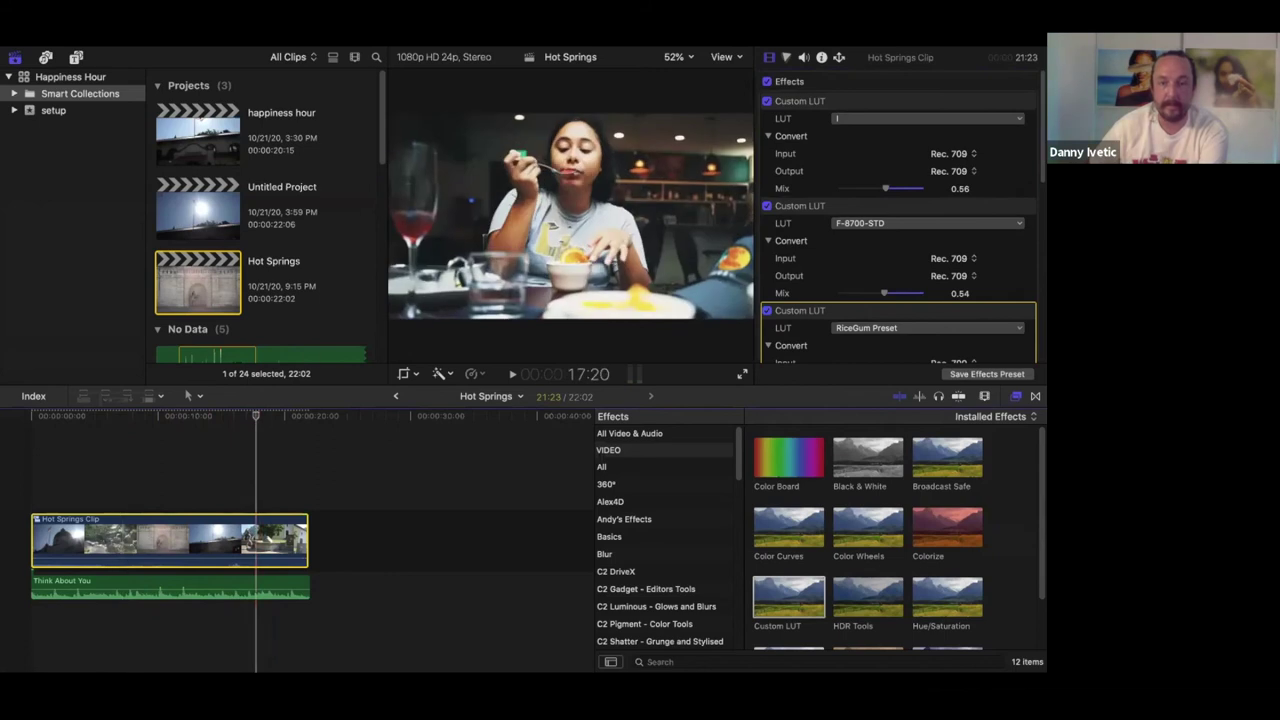
left_click(767, 81)
left_click(767, 81)
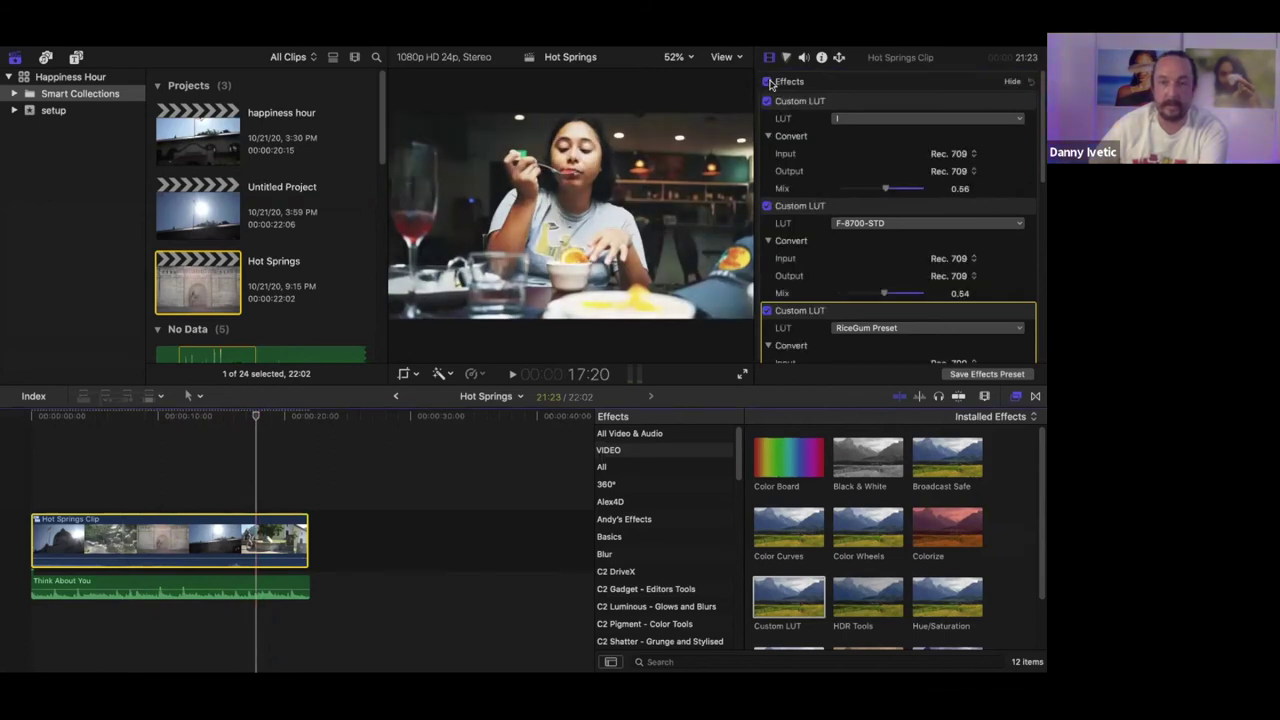
left_click(767, 81)
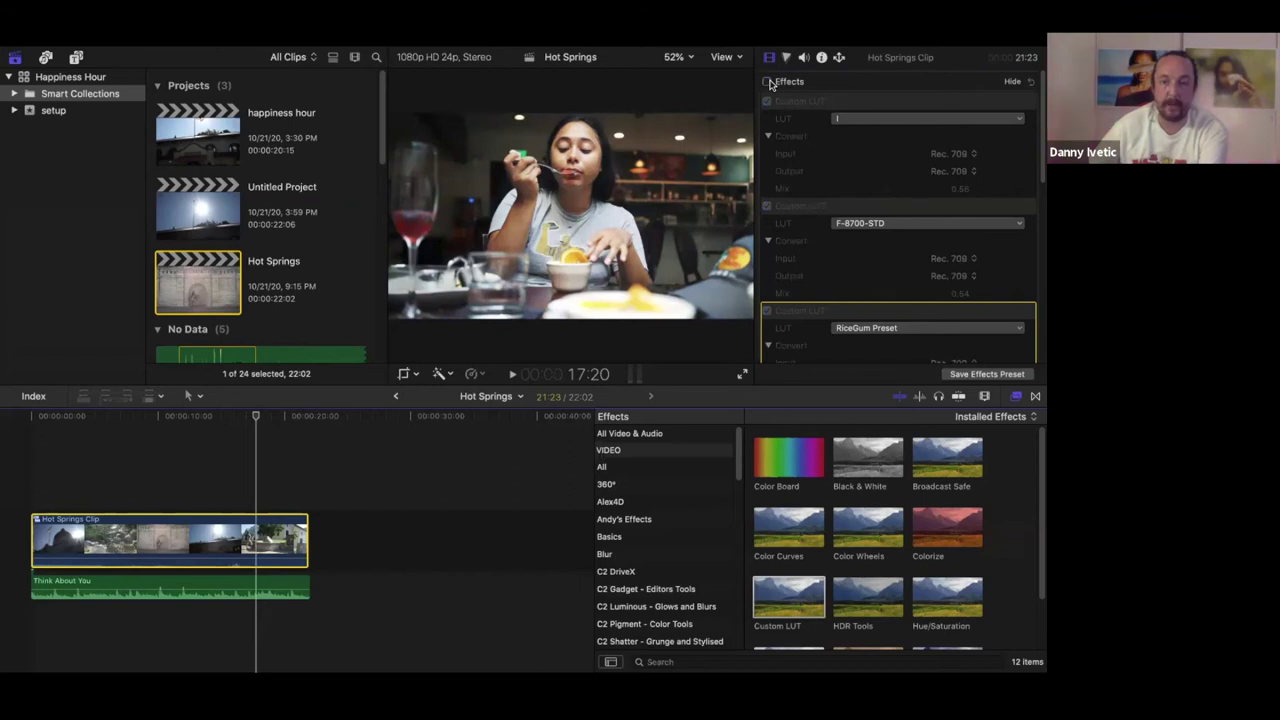
left_click(767, 81)
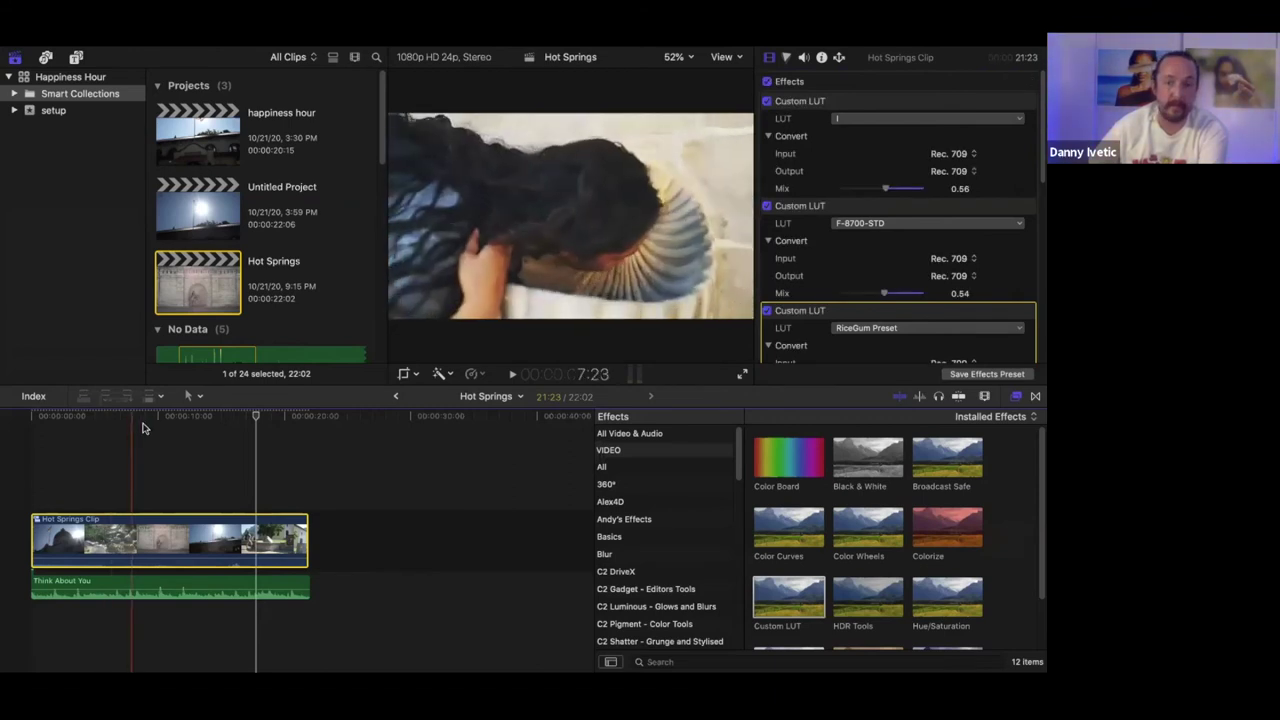
Step: Compare the white building shot at 5:01 with only the first Custom LUT switched off and on
left_click(95, 428)
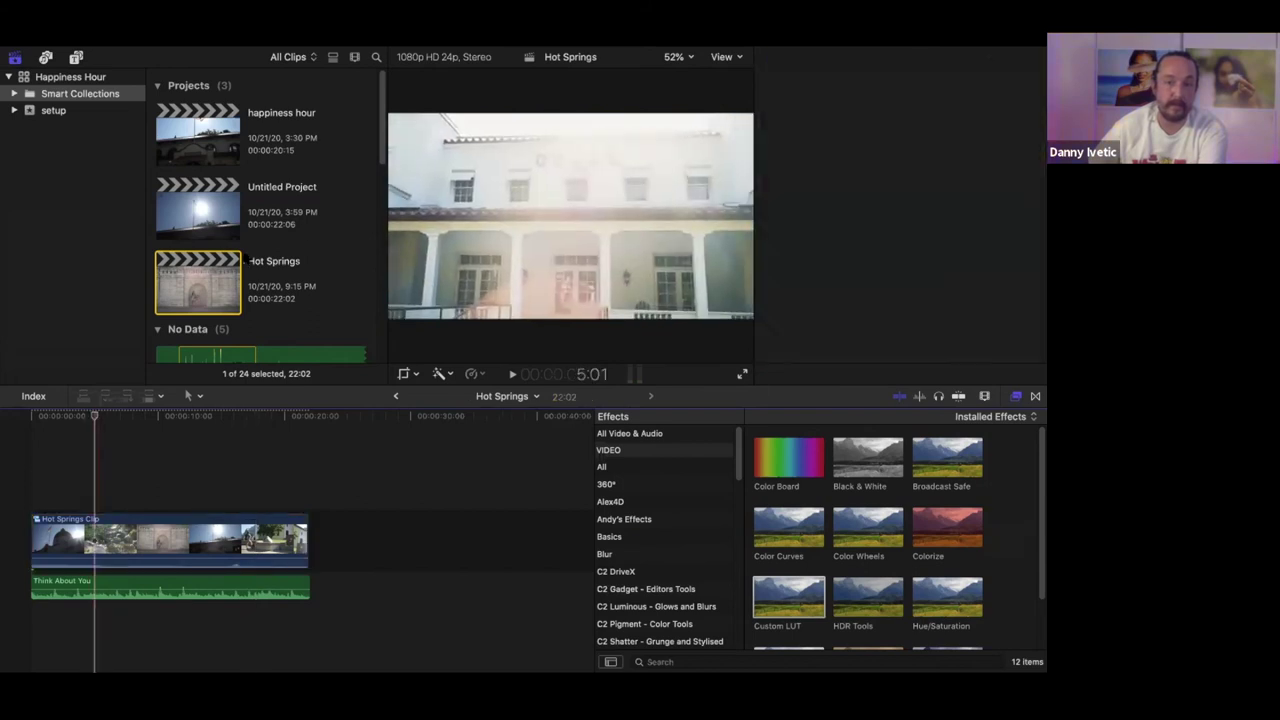
left_click(767, 102)
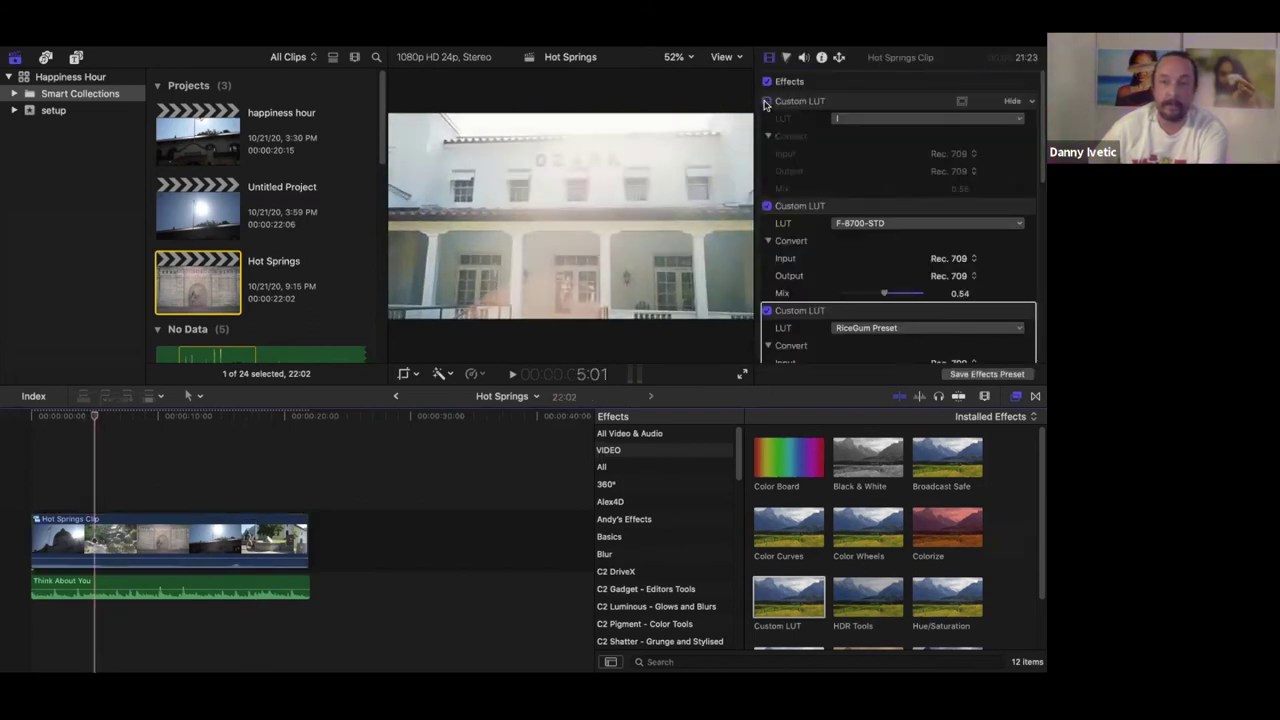
left_click(767, 102)
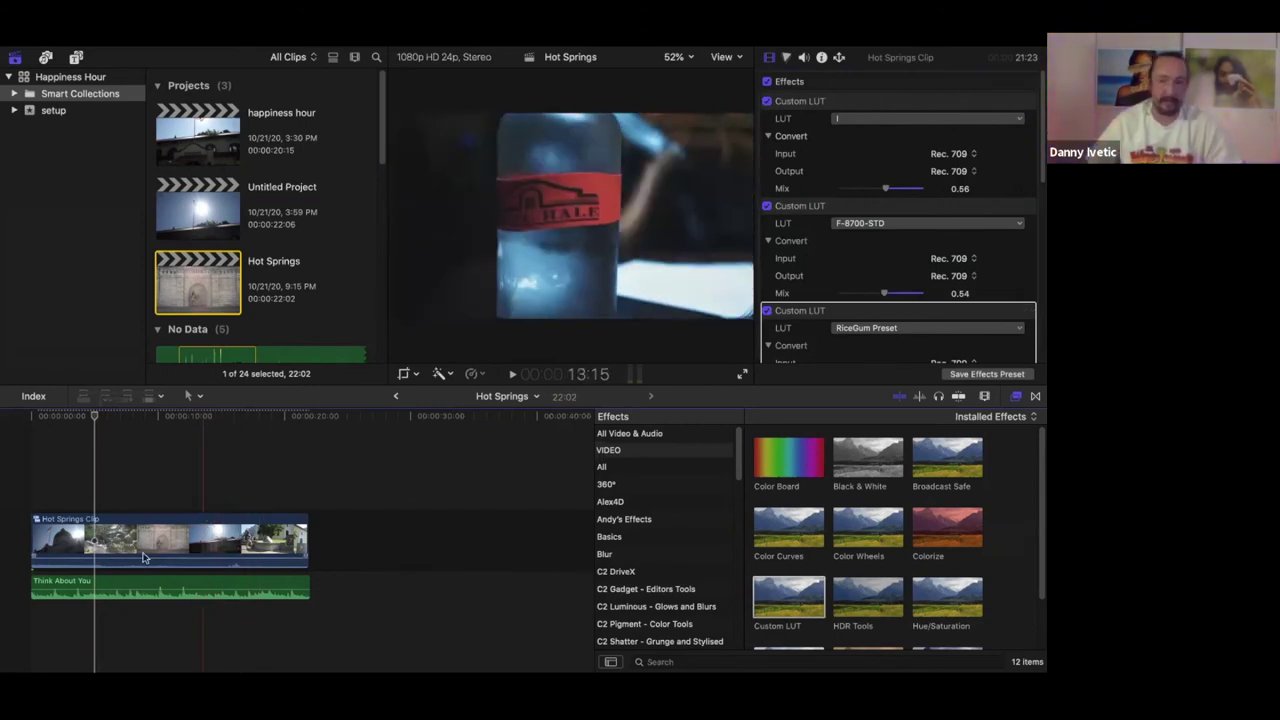
Step: Disable all effects on the compound clip and add a Color Wheels correction to it
left_click(767, 82)
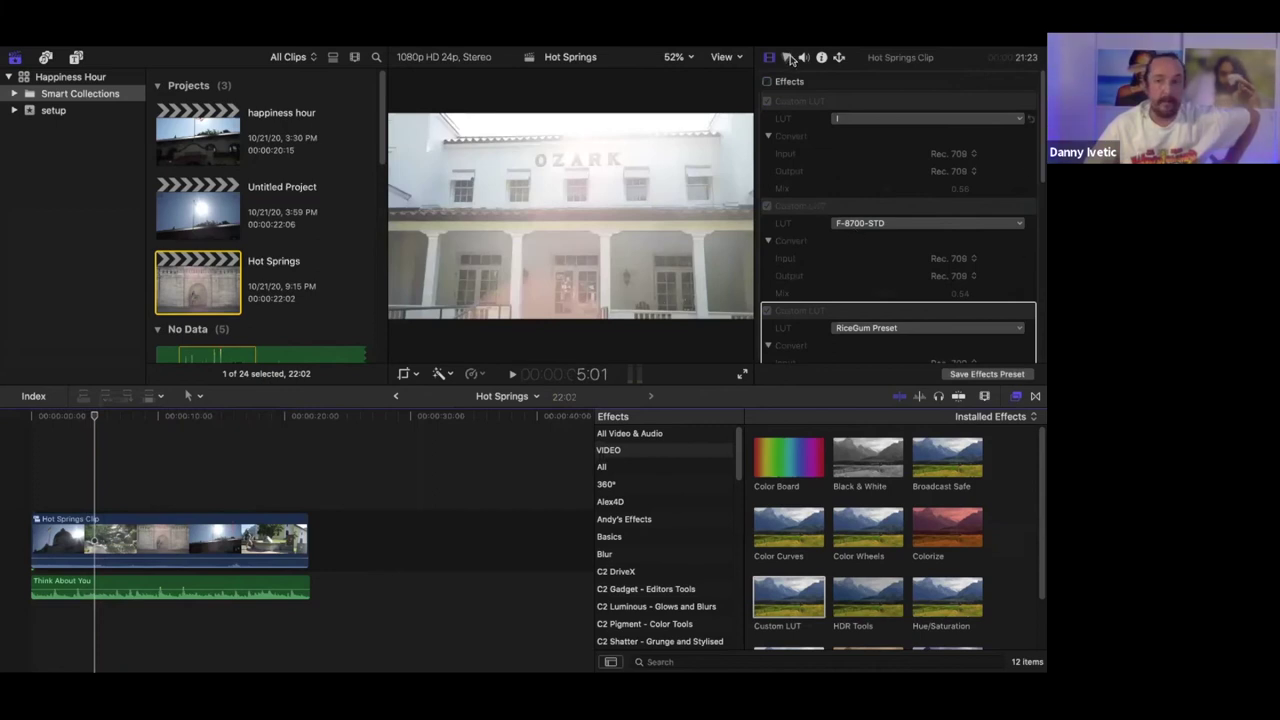
key("super+6")
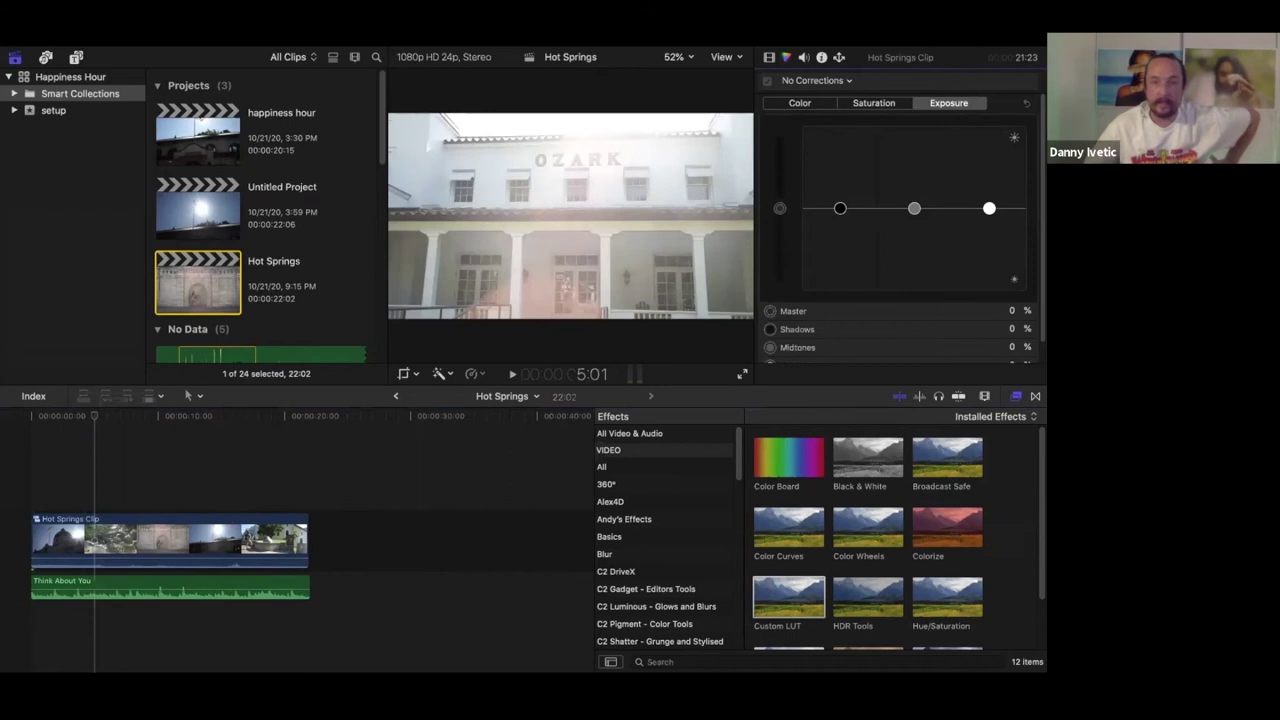
left_click(849, 81)
key("Escape")
Step: At the stone archway shot at 11:01, select the compound clip and shift its shadows color slightly toward green
left_click(178, 428)
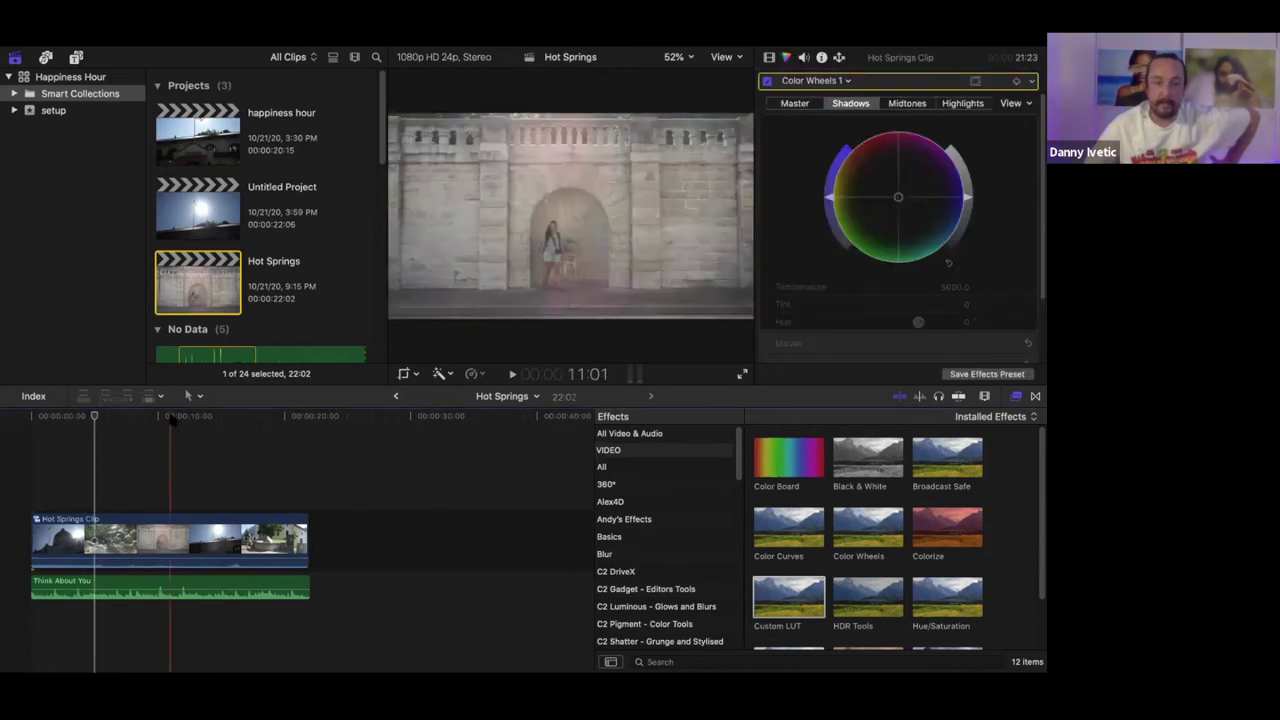
left_click(200, 540)
left_click_drag(897, 198, 894, 200)
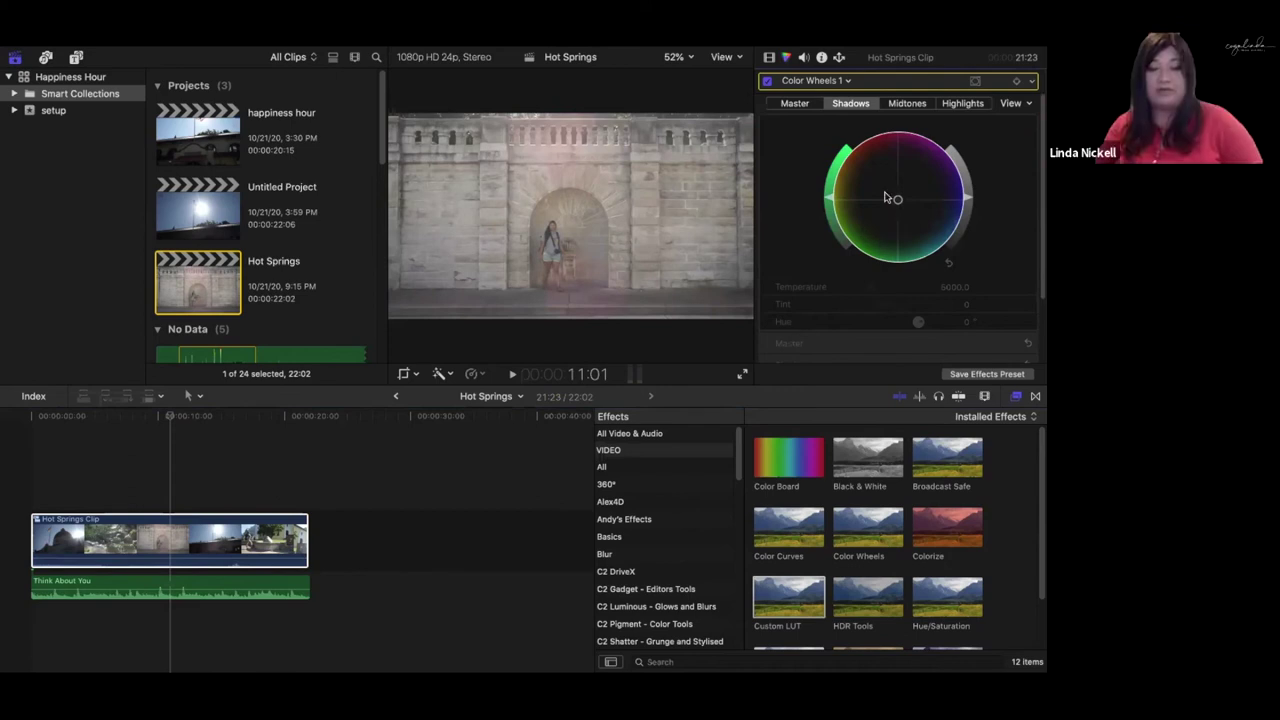
mouse_move(20, 50)
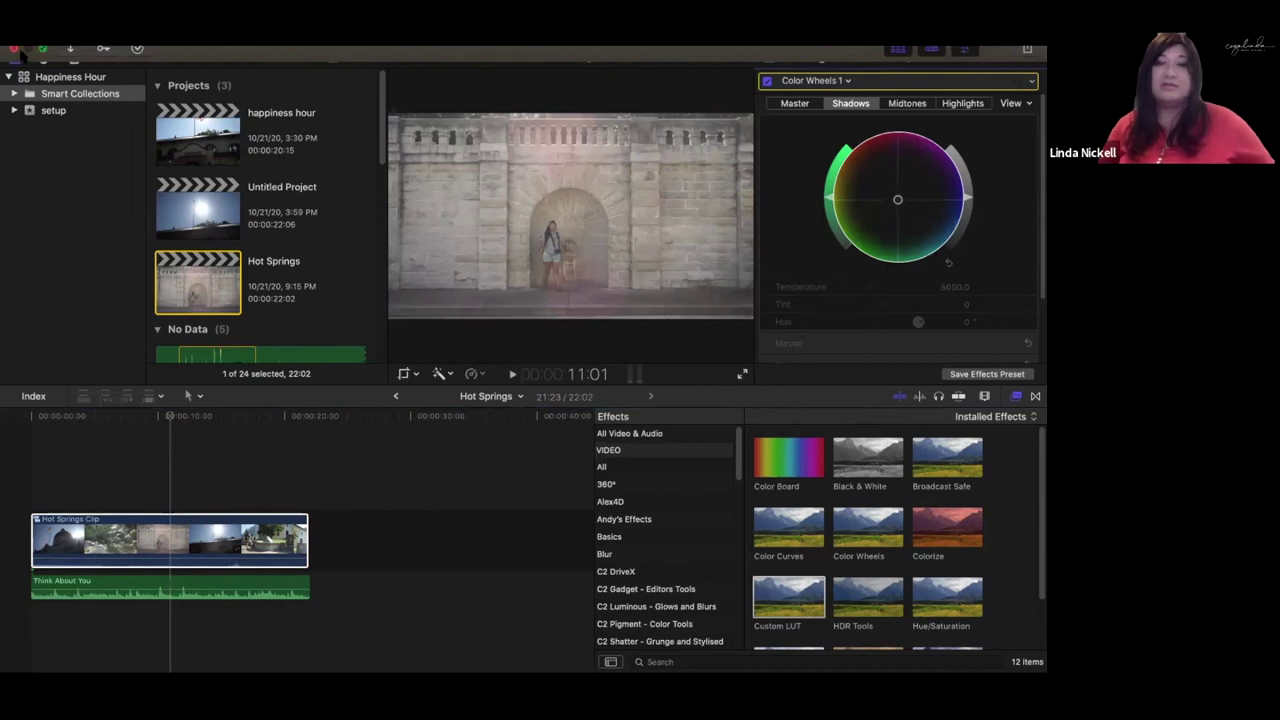